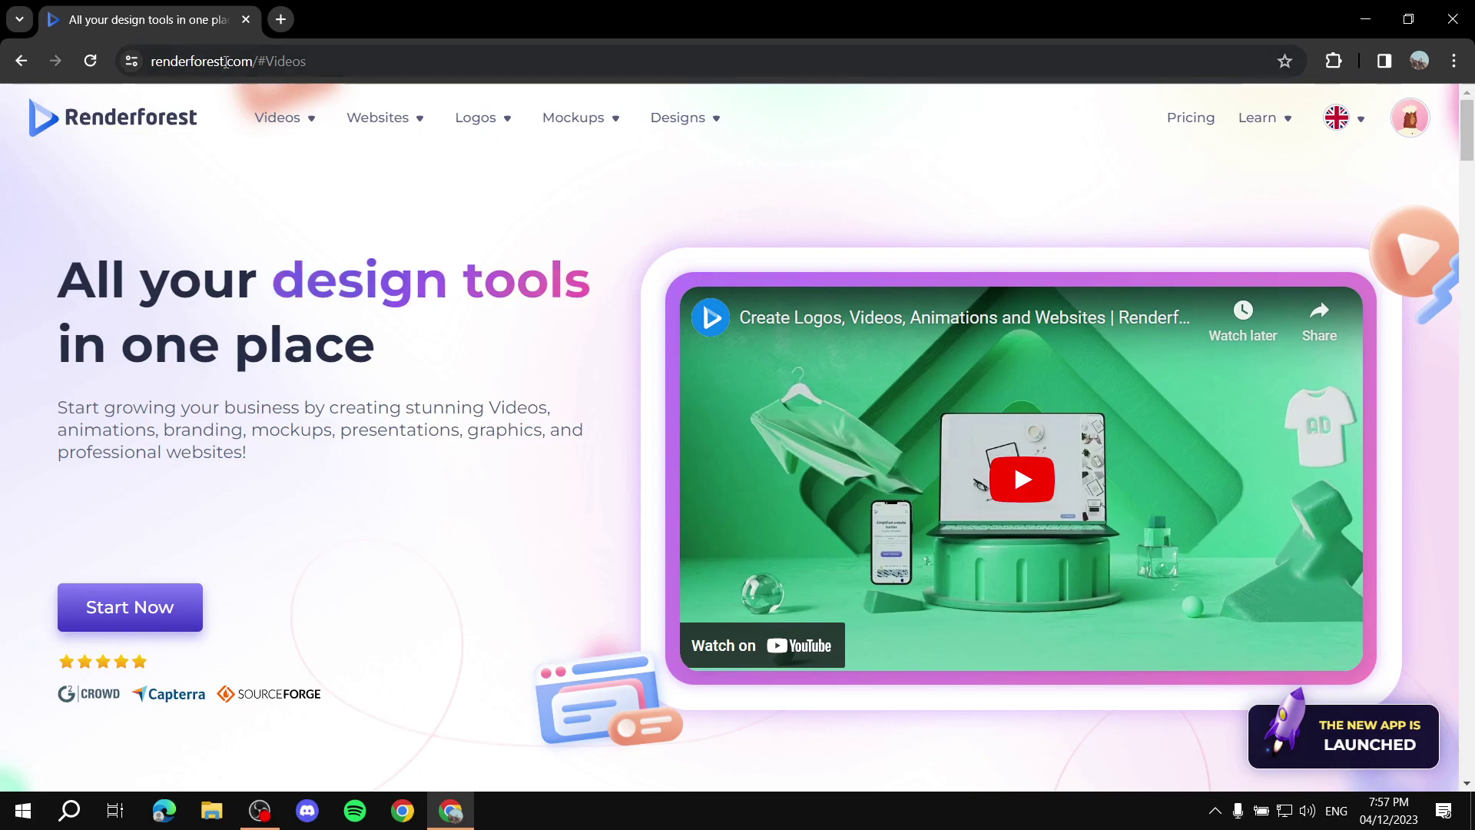
{"action": "mouse_move", "coordinate": [290, 119]}
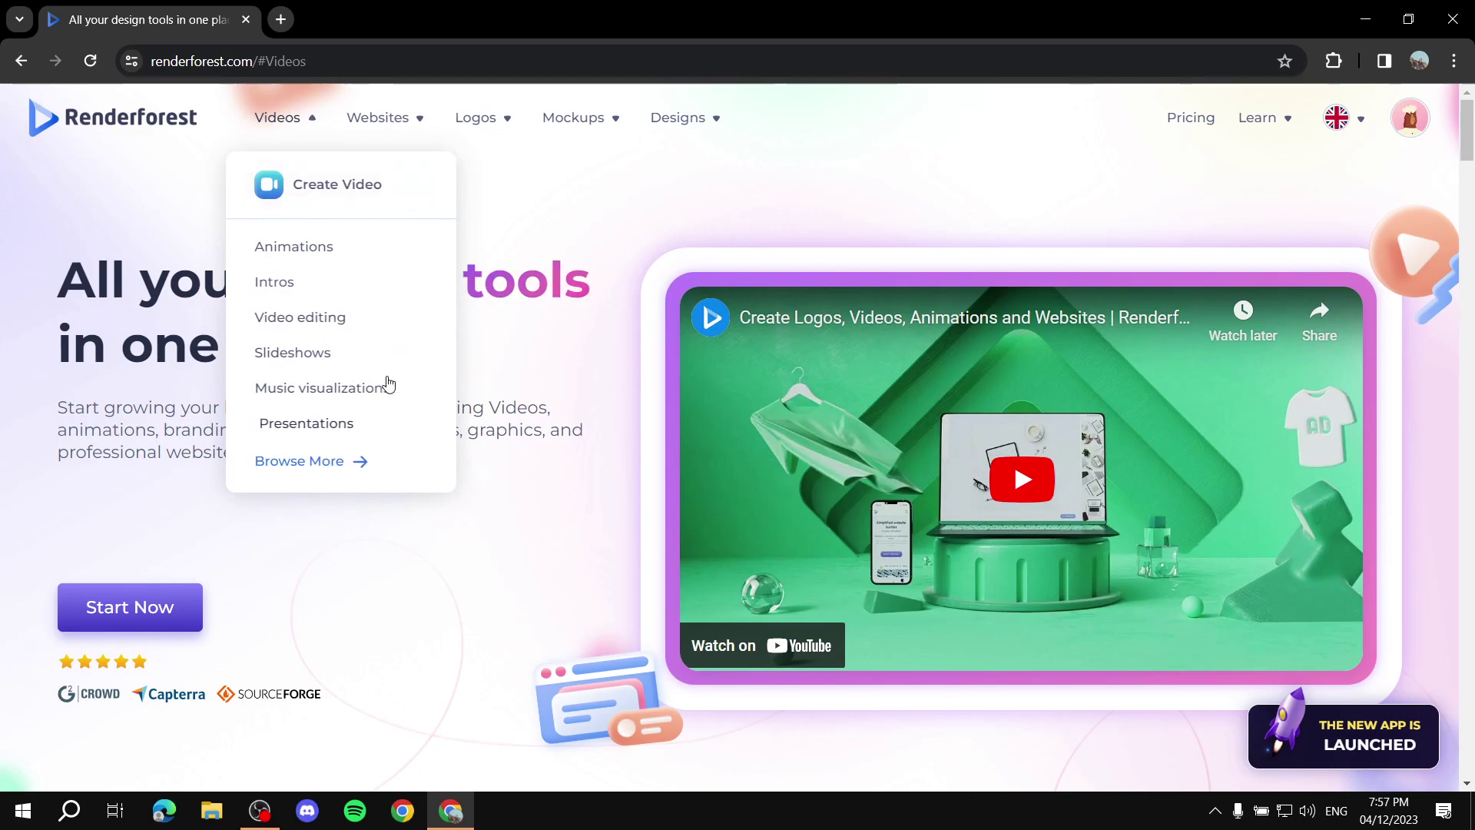
{"action": "mouse_move", "coordinate": [580, 119]}
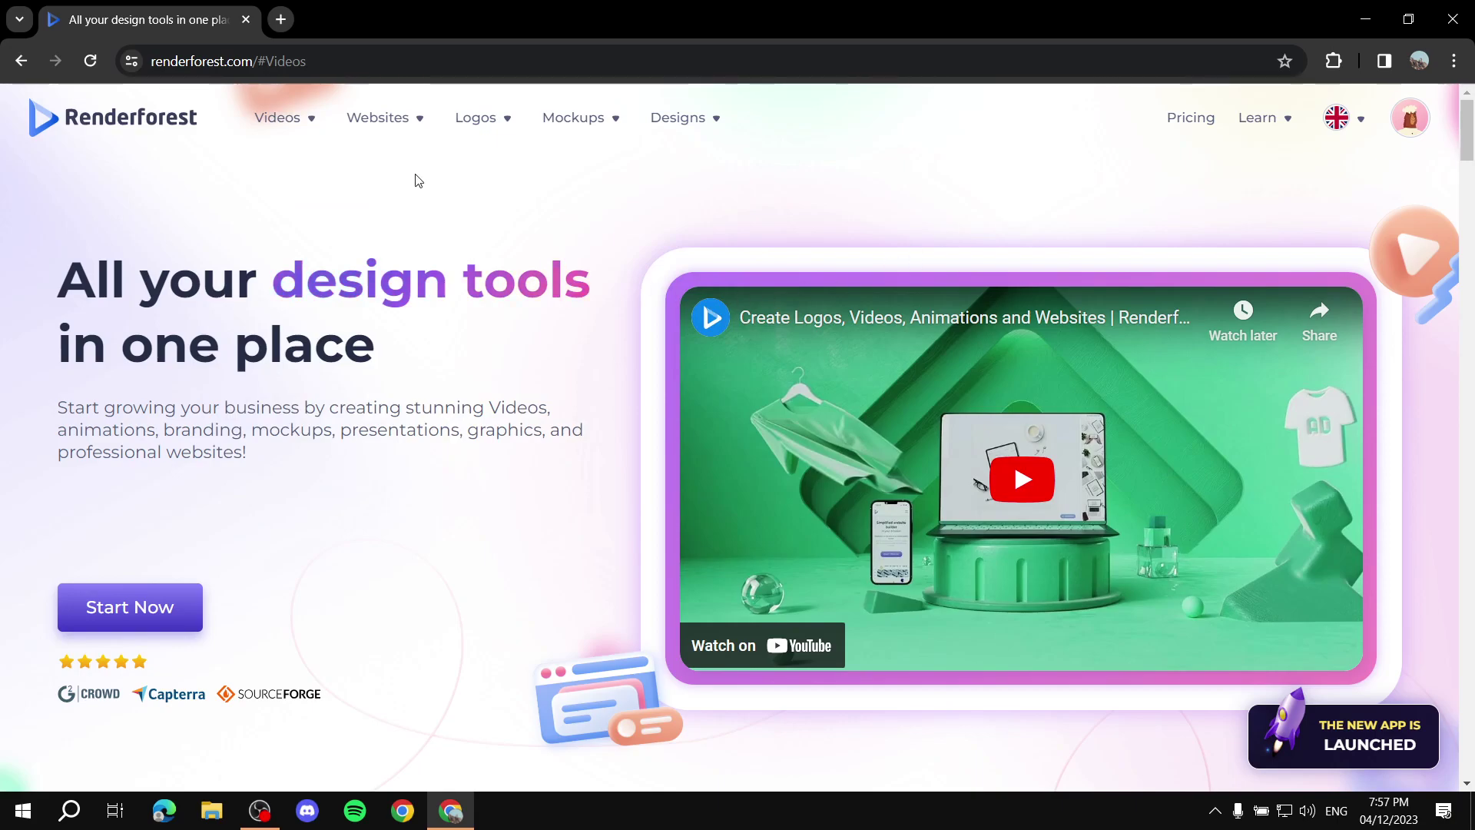
{"action": "mouse_move", "coordinate": [382, 150]}
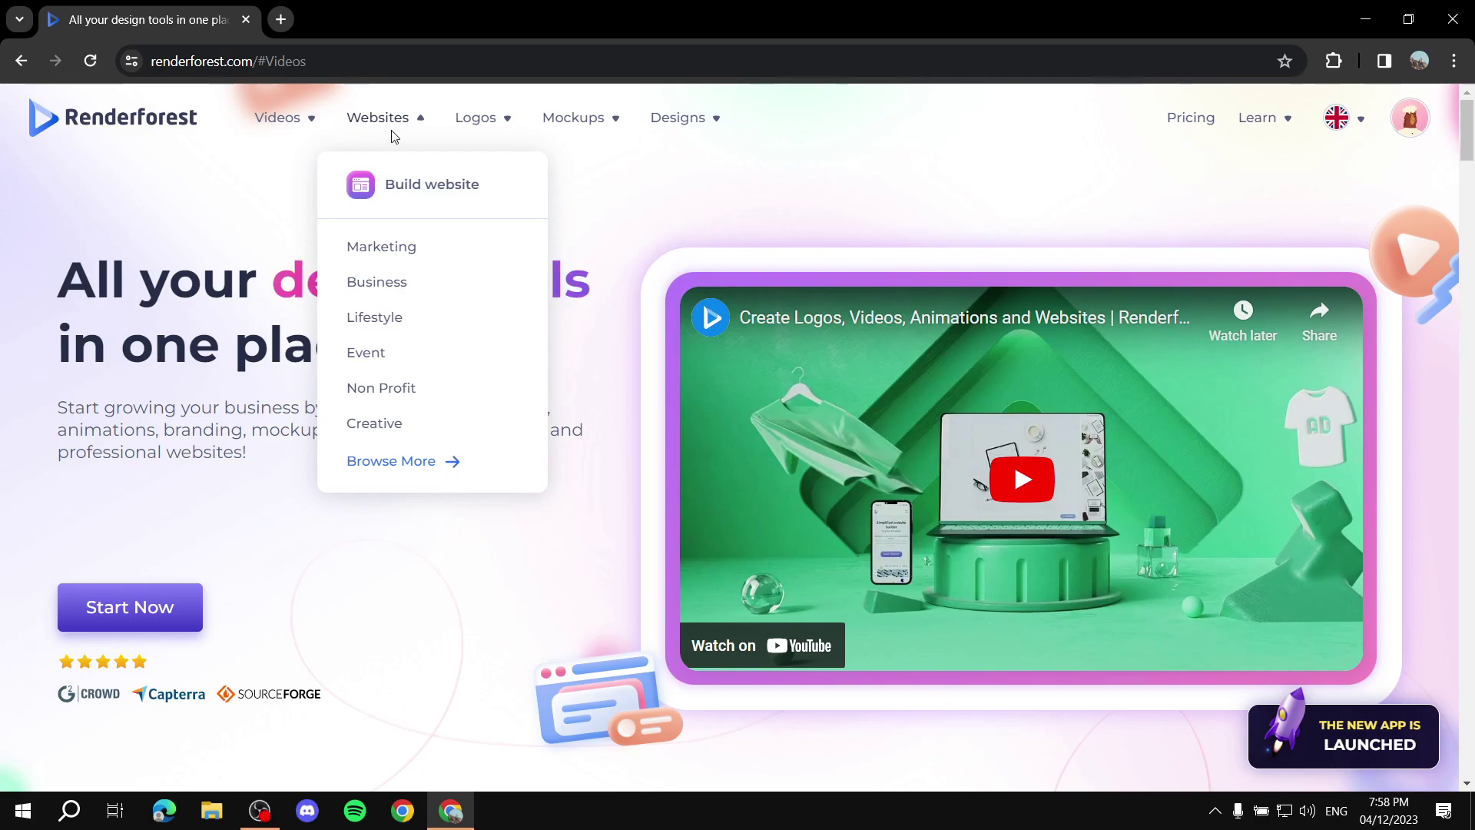
{"action": "mouse_move", "coordinate": [494, 123]}
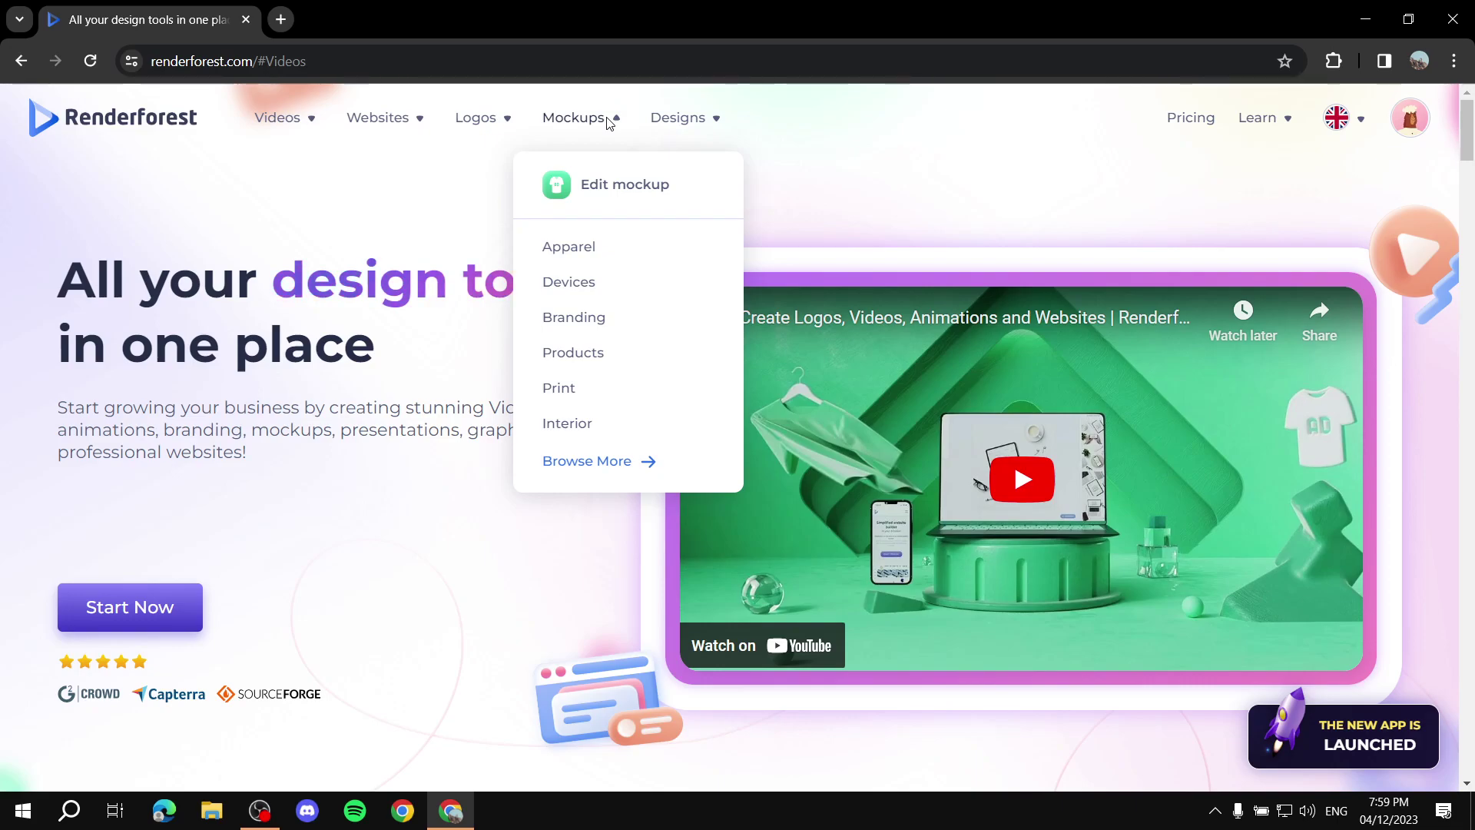
{"action": "mouse_move", "coordinate": [714, 121]}
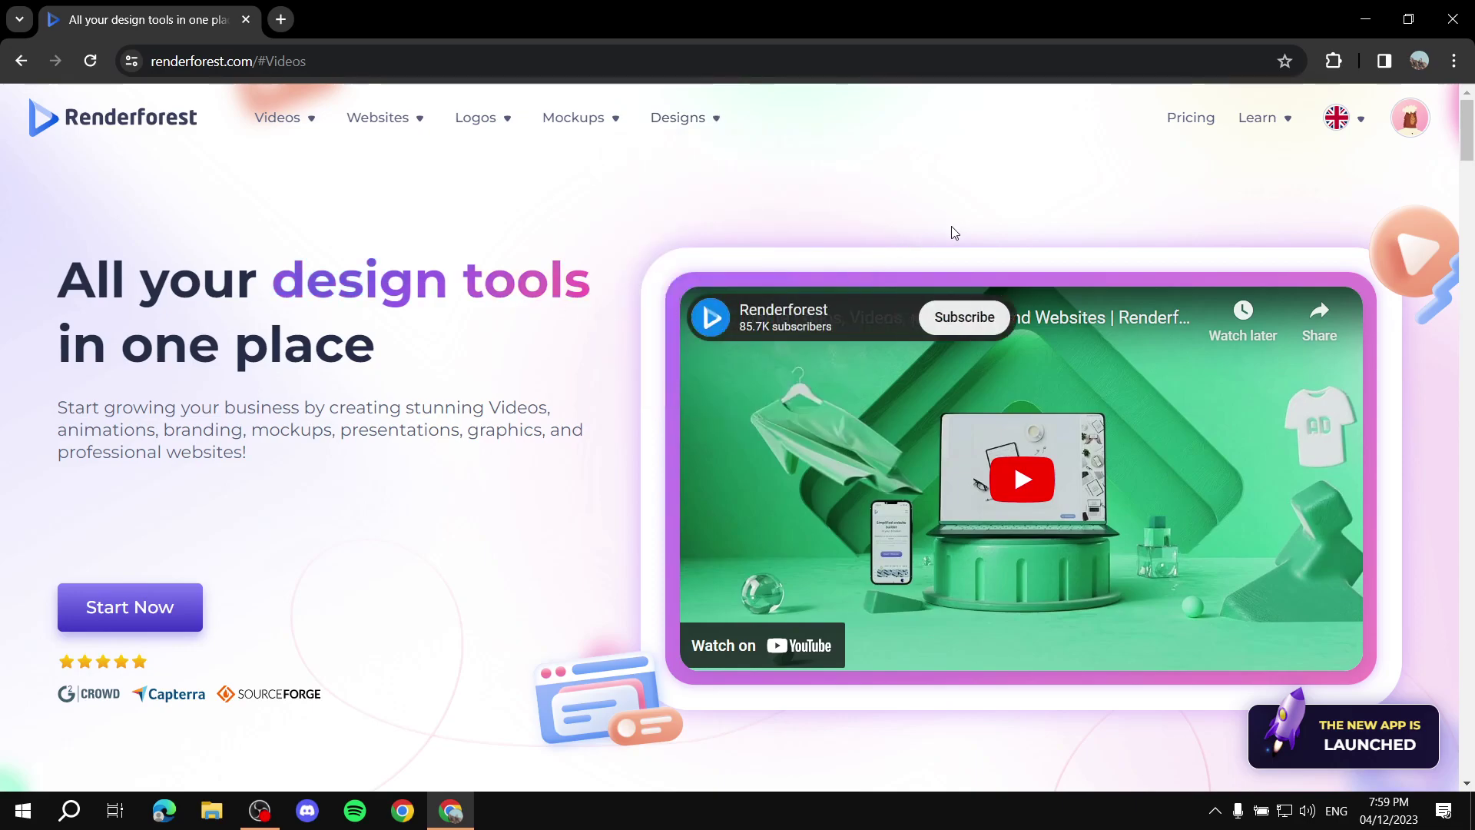
Step: Open the subscription pricing page and review the description of the Free plan
{"action": "left_click", "coordinate": [1194, 121]}
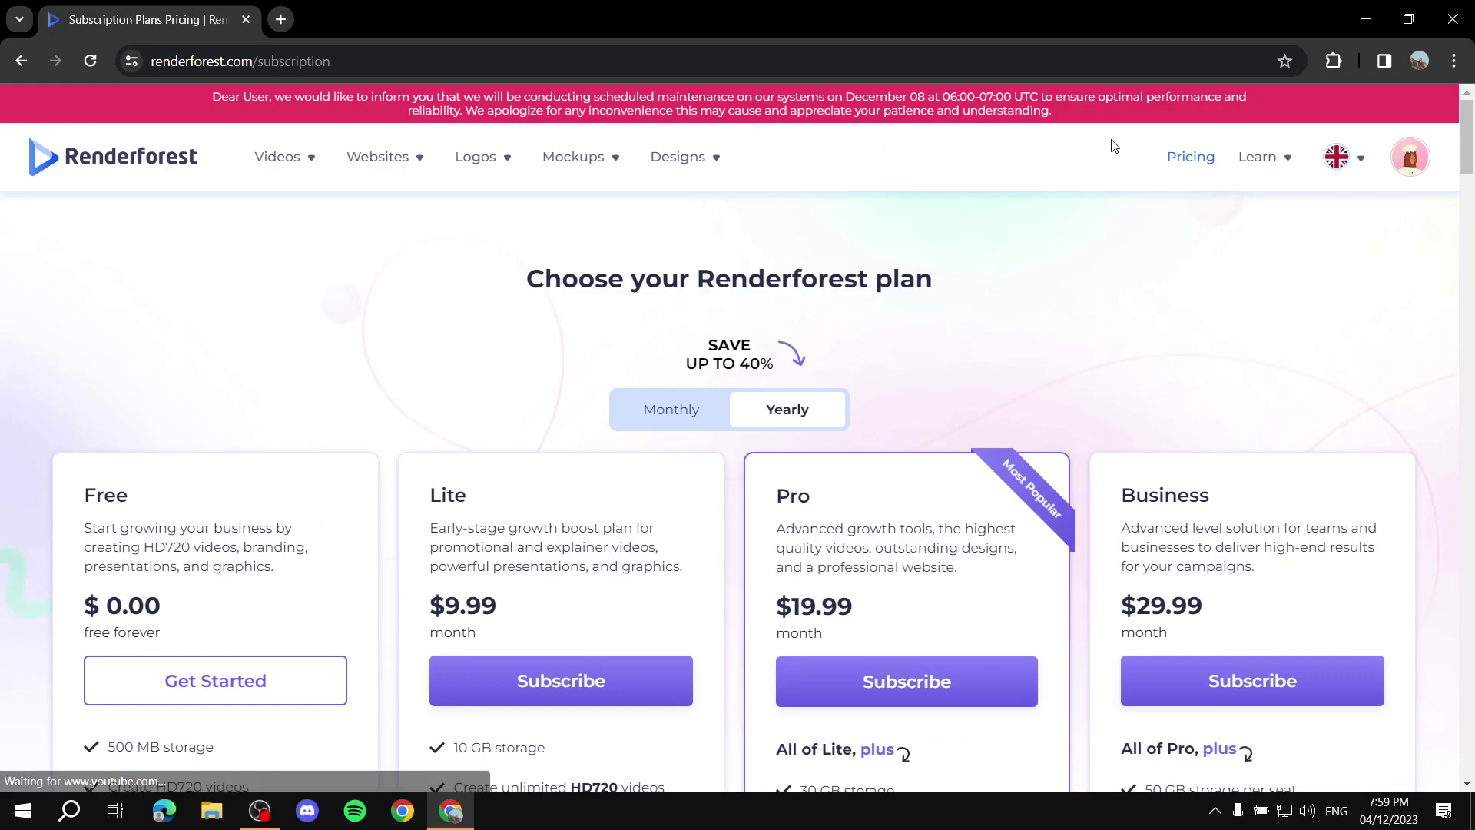
{"action": "scroll", "coordinate": [1307, 277], "scroll_direction": "down", "scroll_amount": 3}
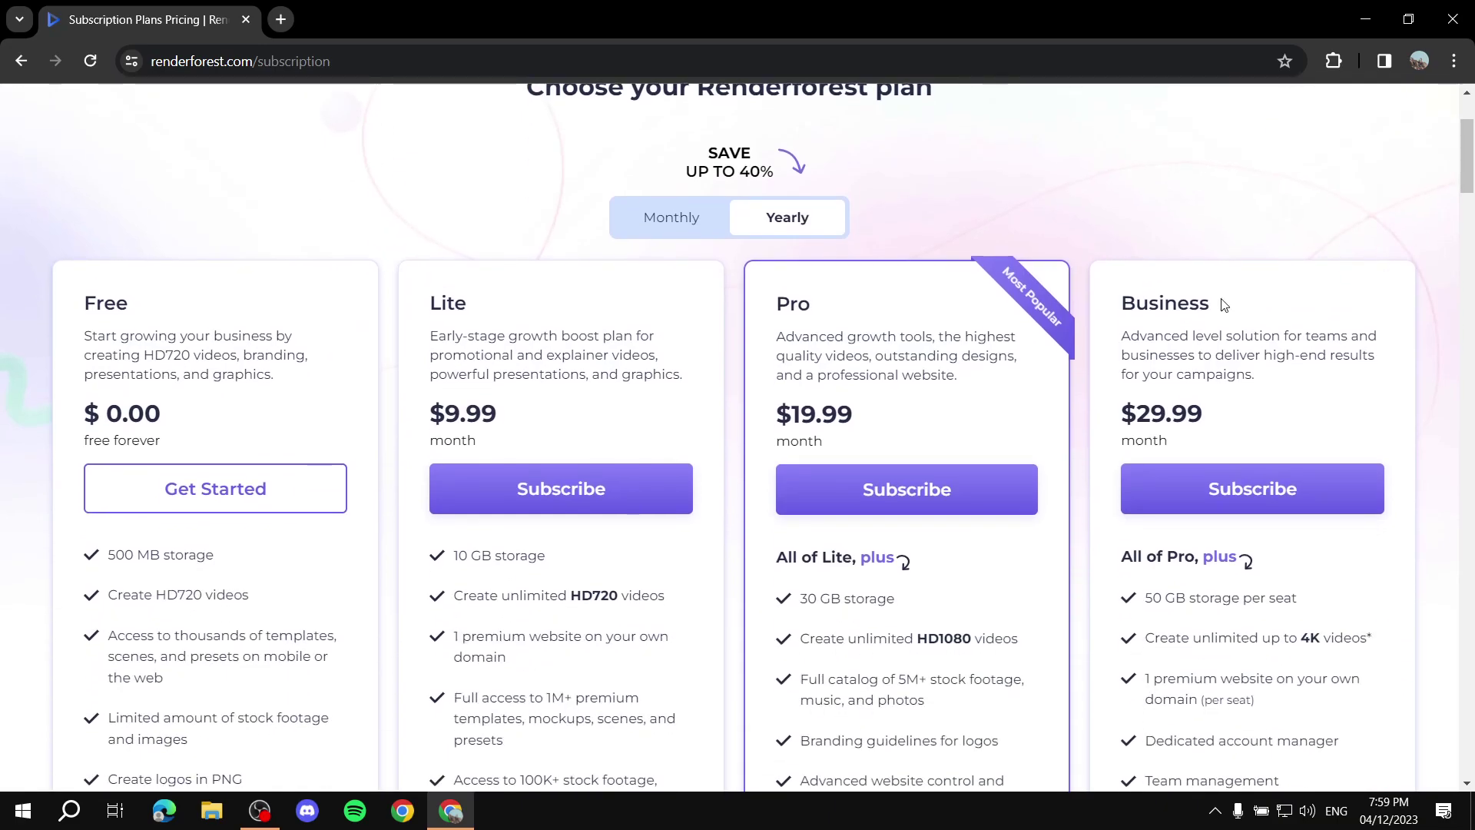
{"action": "left_click_drag", "start_coordinate": [82, 302], "coordinate": [166, 302]}
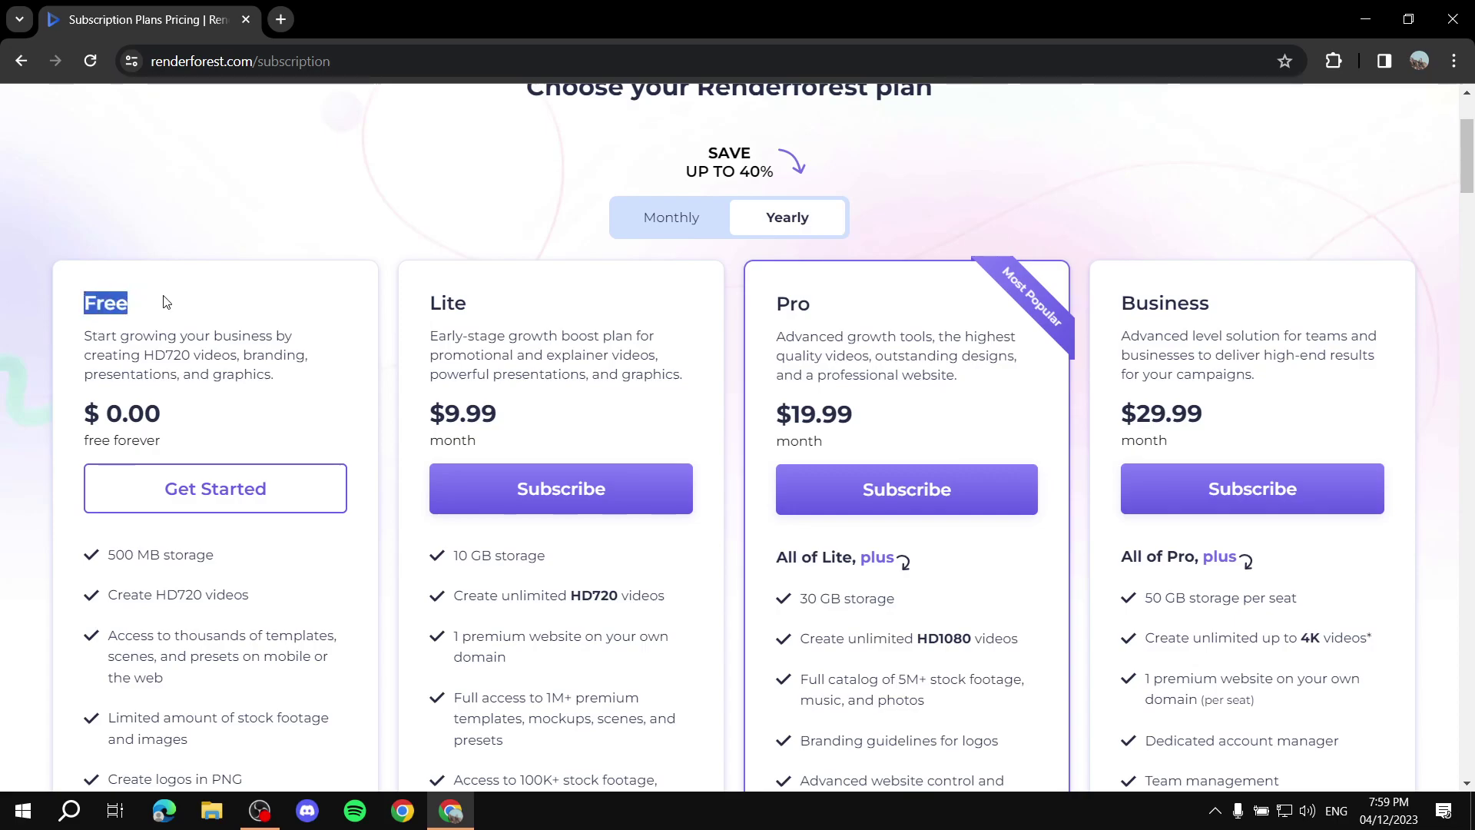
{"action": "left_click", "coordinate": [213, 306]}
{"action": "left_click_drag", "start_coordinate": [80, 306], "coordinate": [146, 306]}
{"action": "left_click", "coordinate": [179, 295]}
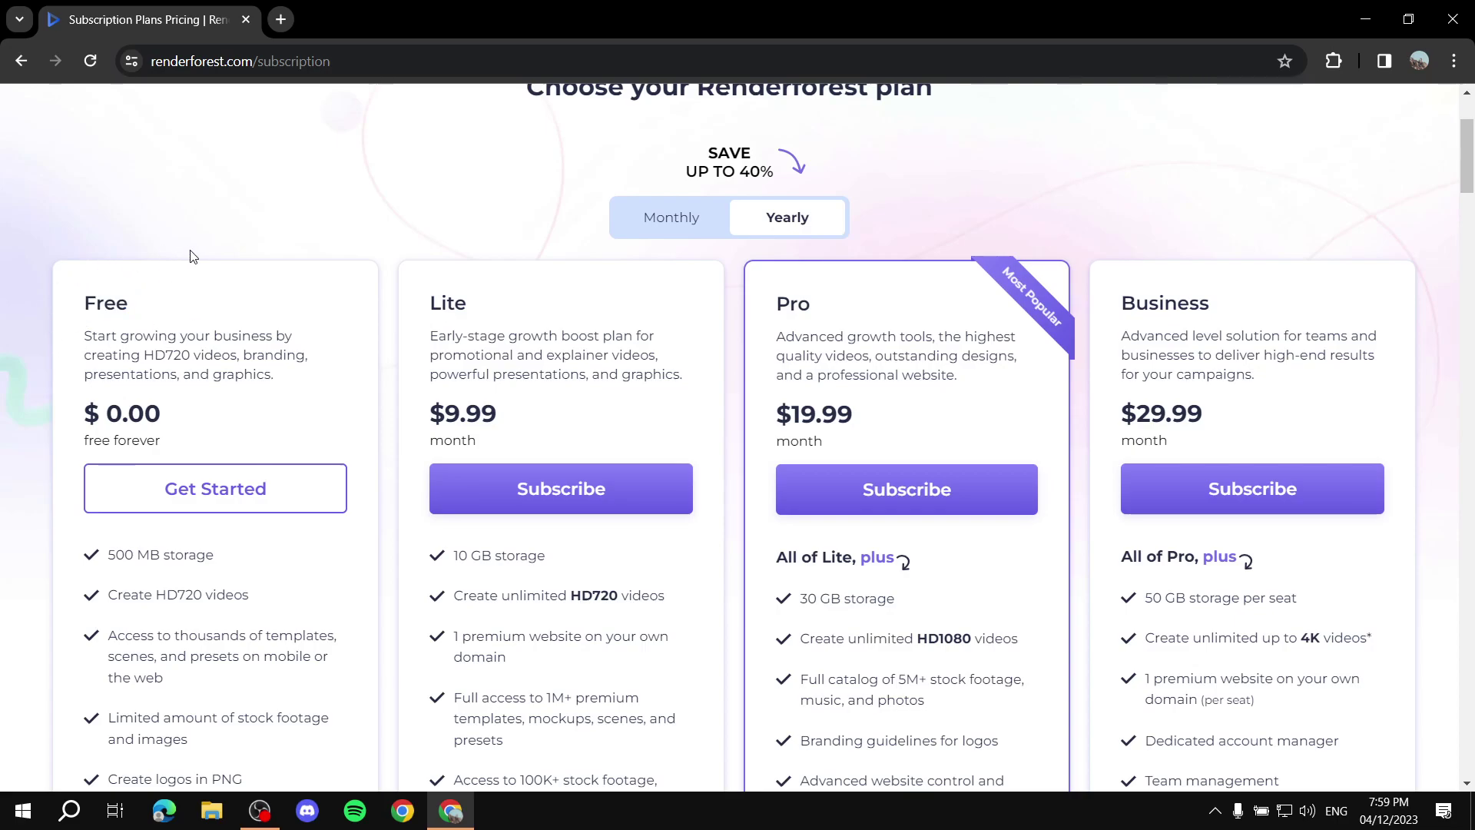
{"action": "left_click_drag", "start_coordinate": [149, 358], "coordinate": [186, 356]}
{"action": "left_click", "coordinate": [187, 358]}
Step: Compare the Pro plan's video quality with the Free plan's video quality, storage and stock footage limits
{"action": "left_click_drag", "start_coordinate": [776, 303], "coordinate": [844, 304]}
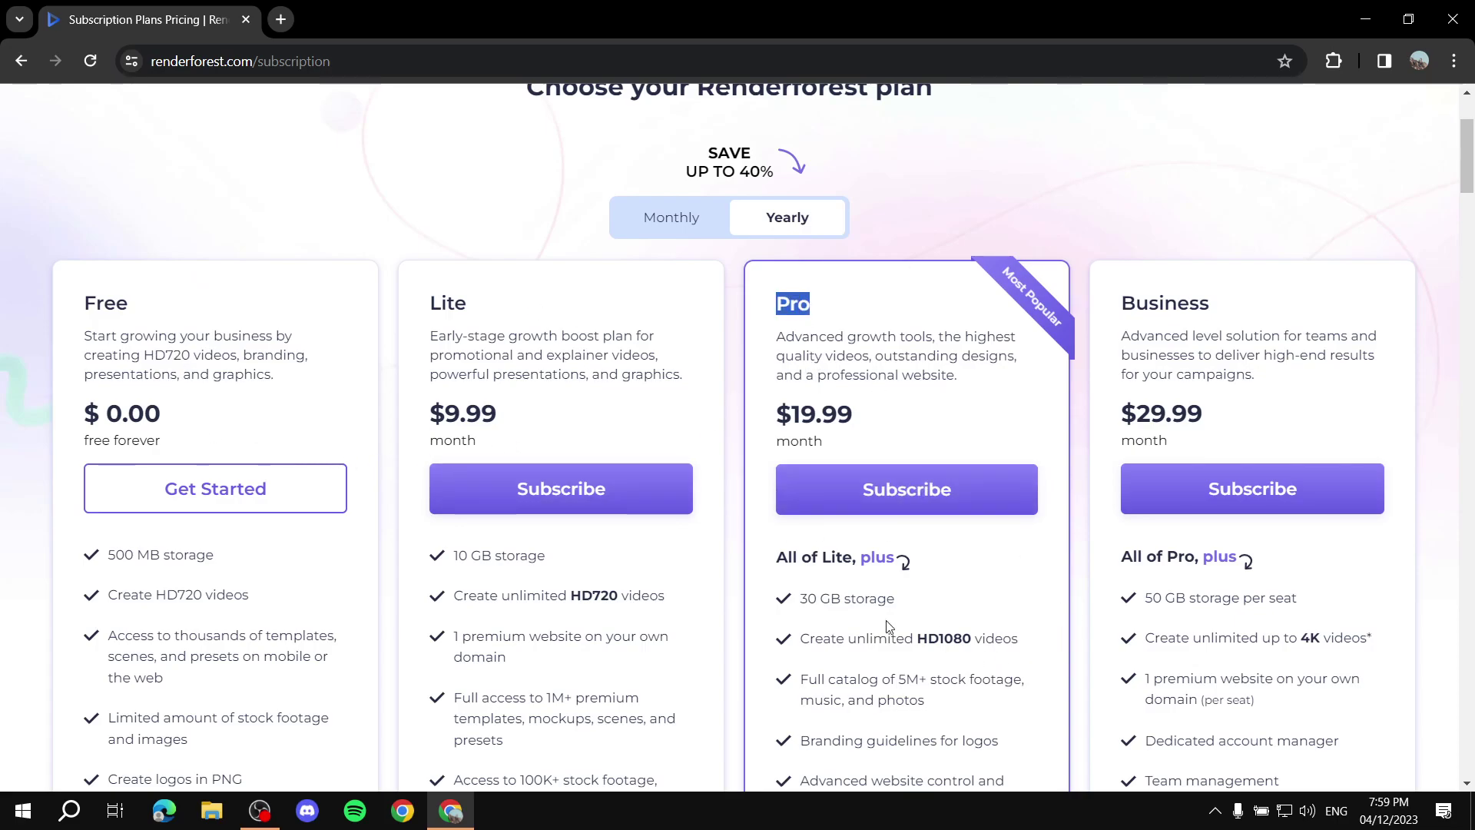
{"action": "left_click", "coordinate": [813, 637]}
{"action": "left_click_drag", "start_coordinate": [801, 638], "coordinate": [983, 641]}
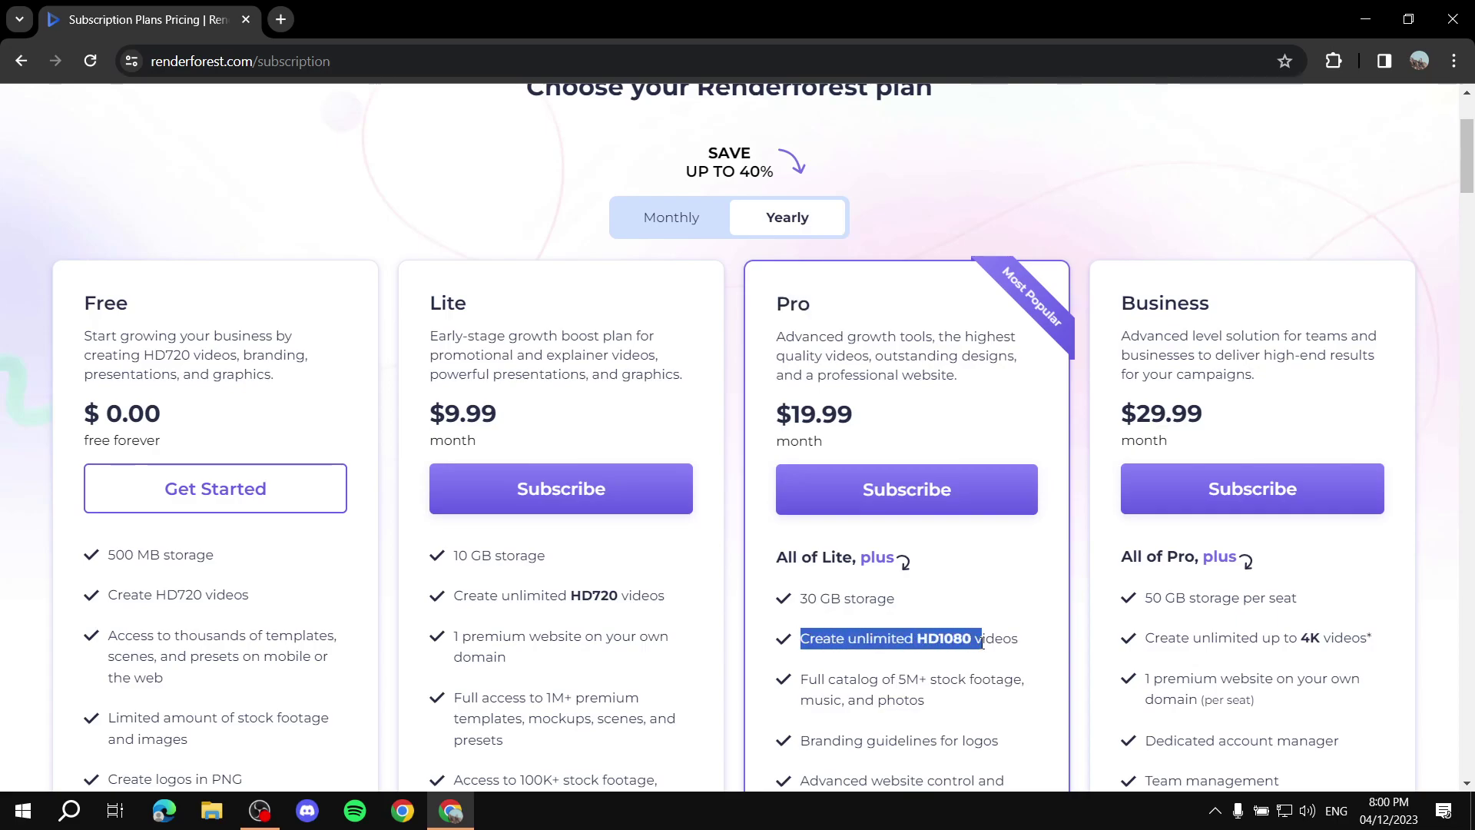
{"action": "left_click", "coordinate": [970, 643]}
{"action": "scroll", "coordinate": [150, 519], "scroll_direction": "down", "scroll_amount": 1}
{"action": "left_click_drag", "start_coordinate": [108, 499], "coordinate": [273, 501]}
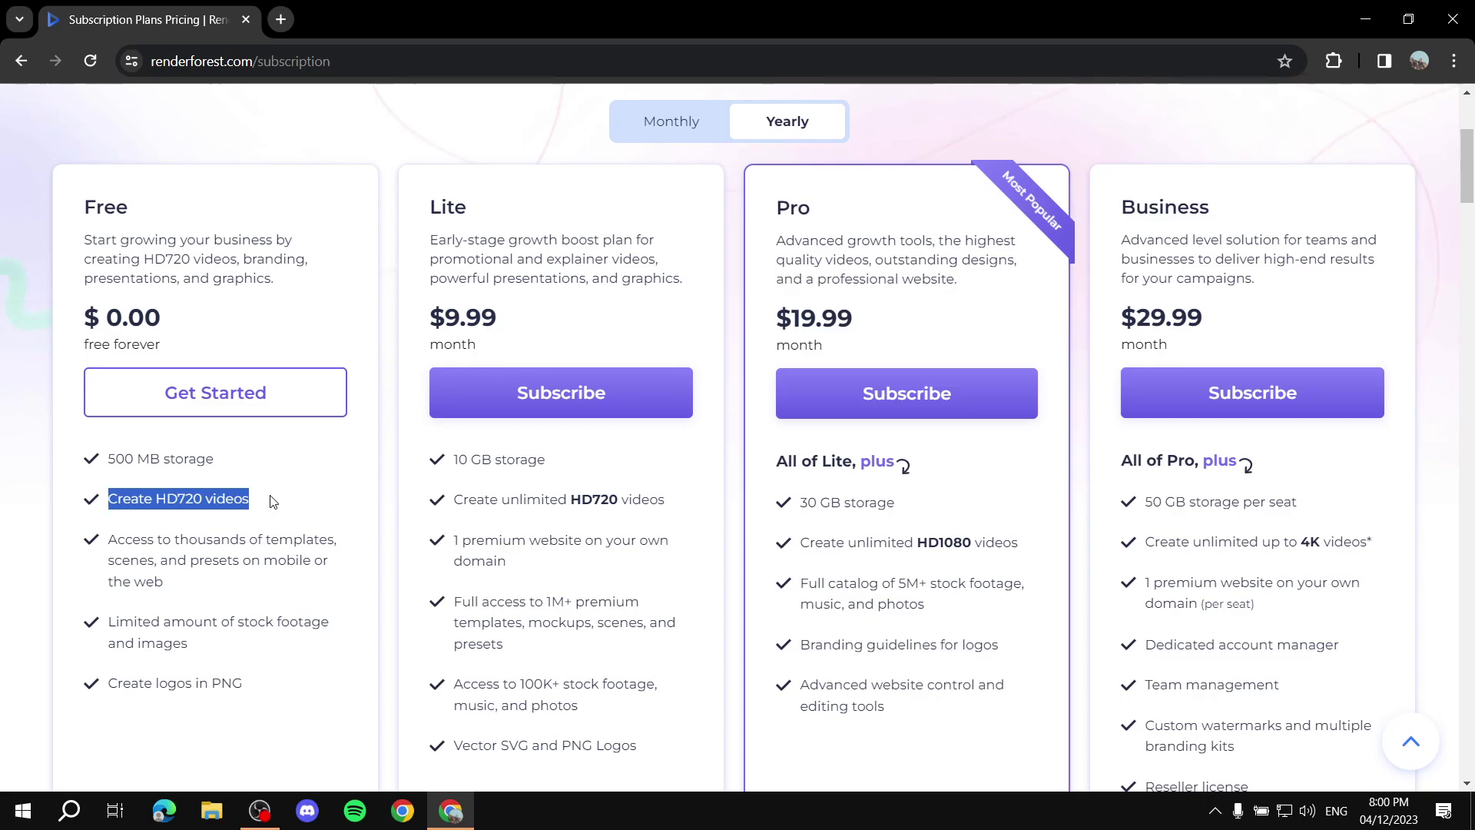
{"action": "left_click_drag", "start_coordinate": [112, 460], "coordinate": [260, 459]}
{"action": "left_click", "coordinate": [260, 459]}
{"action": "scroll", "coordinate": [130, 621], "scroll_direction": "down", "scroll_amount": 1}
{"action": "scroll", "coordinate": [130, 621], "scroll_direction": "down", "scroll_amount": 2}
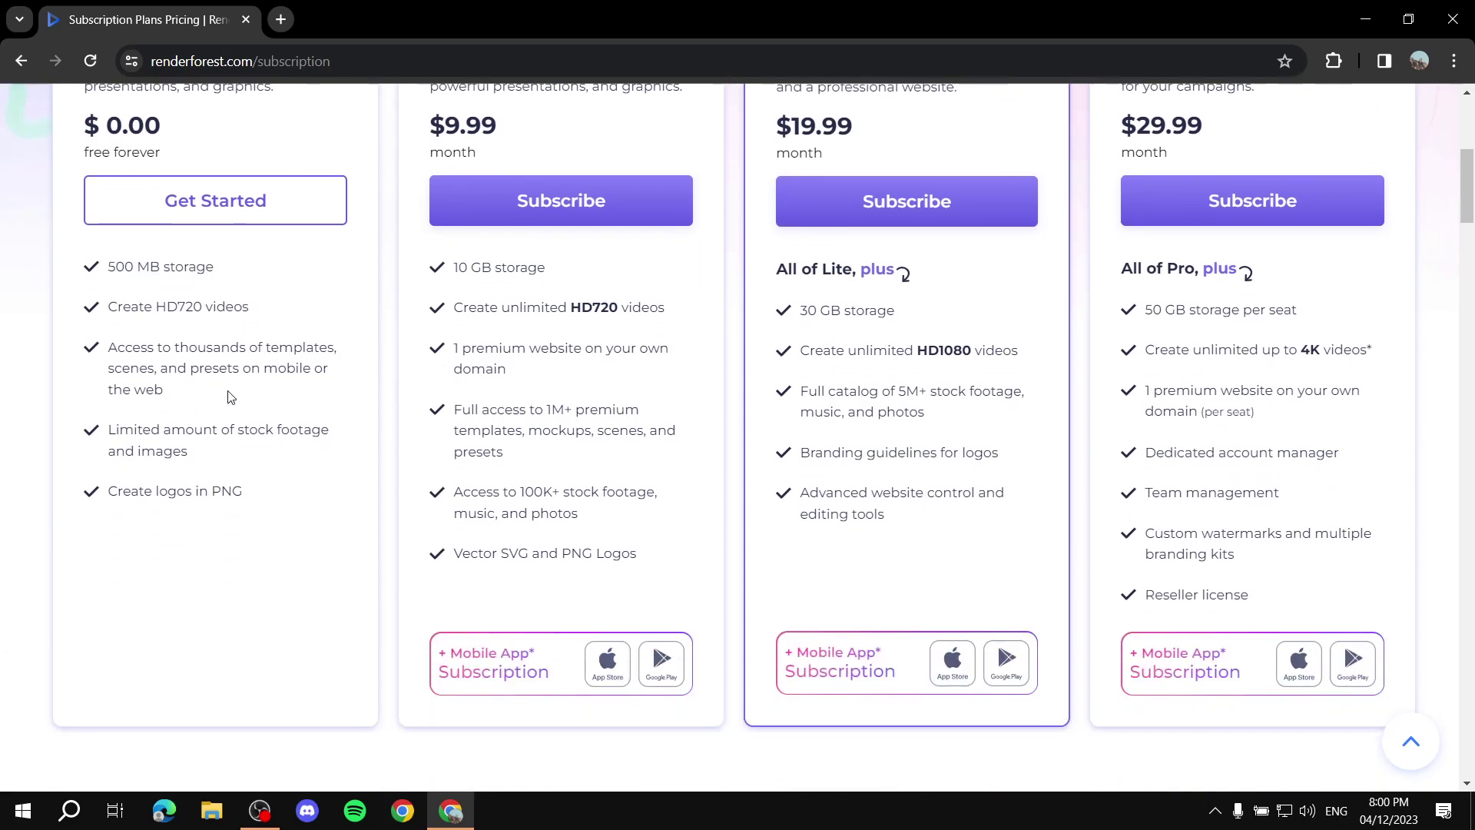
{"action": "left_click_drag", "start_coordinate": [112, 430], "coordinate": [328, 425]}
Step: Examine the Compare Plans & Features table for the Free, Lite, Pro and Business plans, including the Lite plan
{"action": "scroll", "coordinate": [263, 478], "scroll_direction": "down", "scroll_amount": 15}
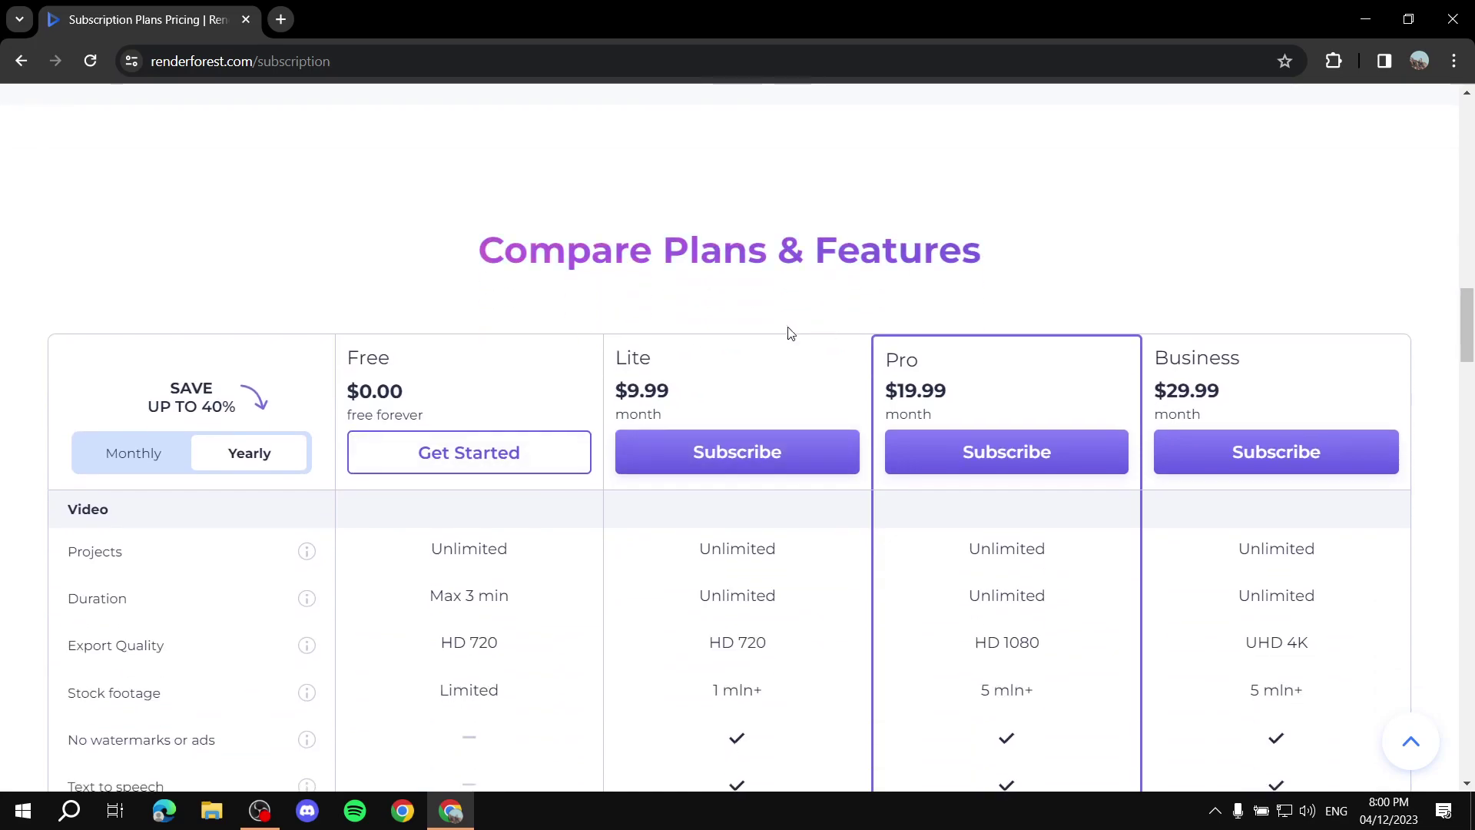
{"action": "scroll", "coordinate": [615, 340], "scroll_direction": "down", "scroll_amount": 3}
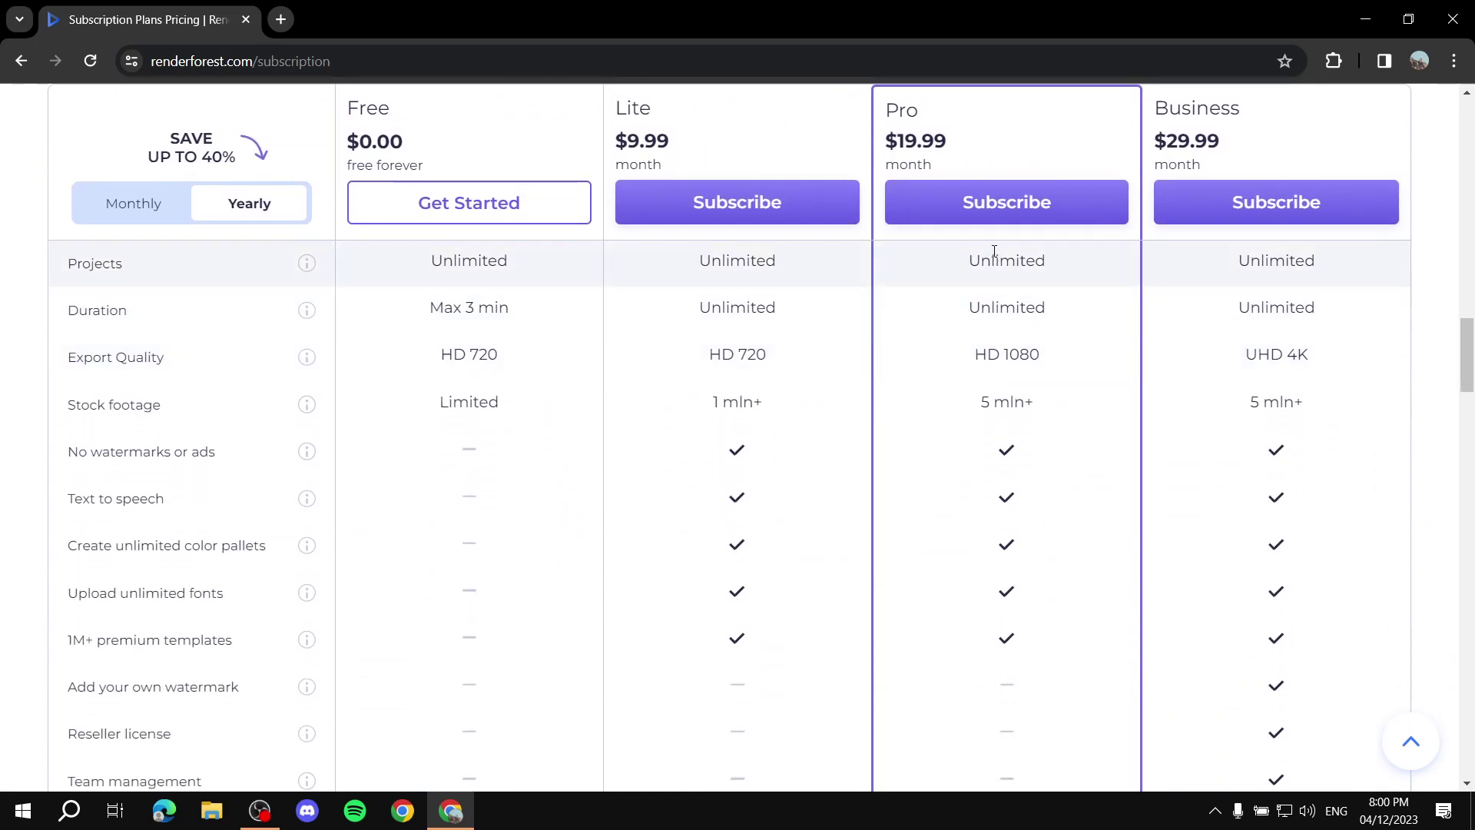
{"action": "scroll", "coordinate": [1035, 308], "scroll_direction": "down", "scroll_amount": 2}
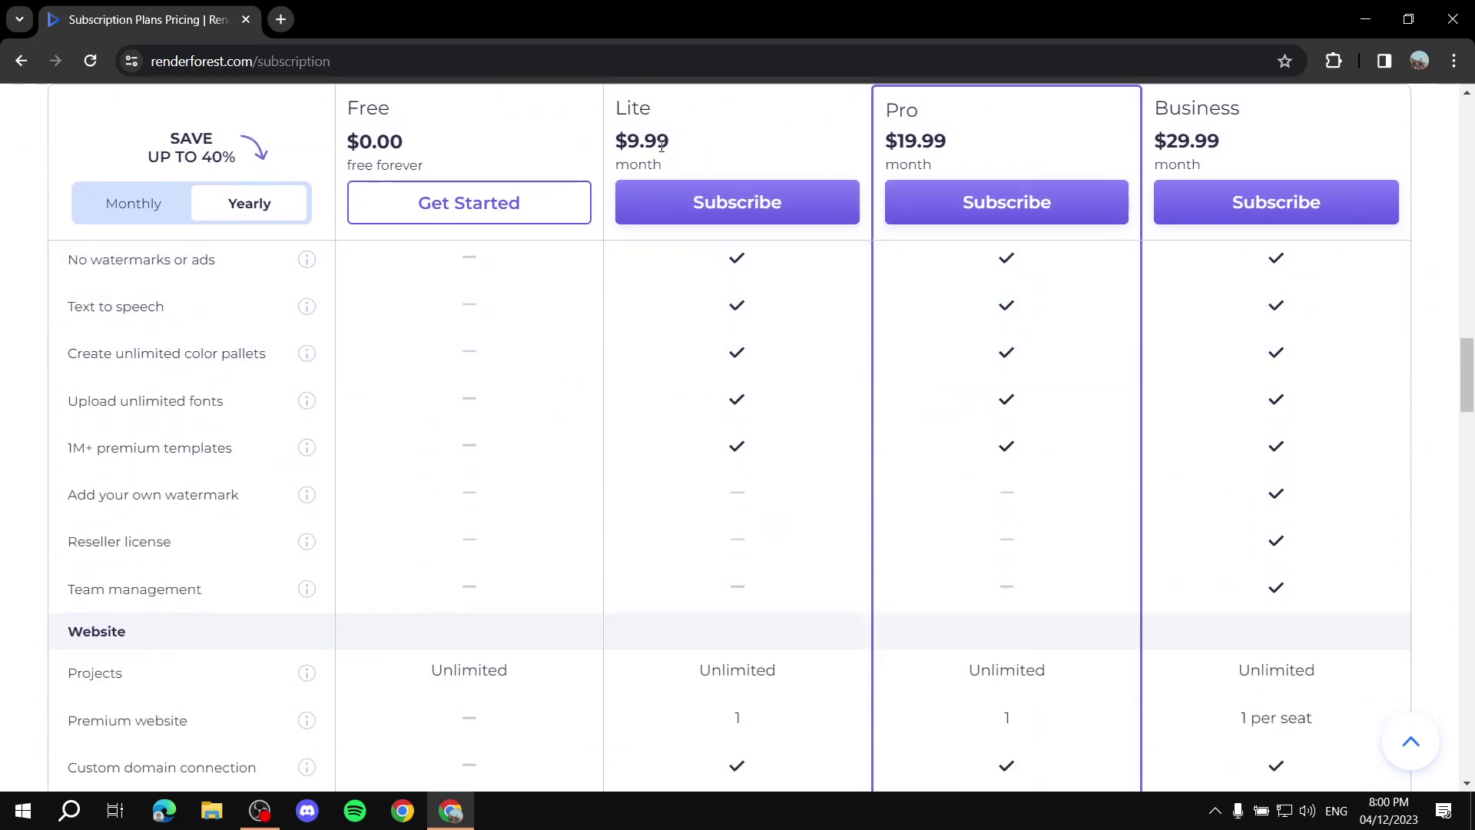
{"action": "scroll", "coordinate": [1096, 398], "scroll_direction": "down", "scroll_amount": 6}
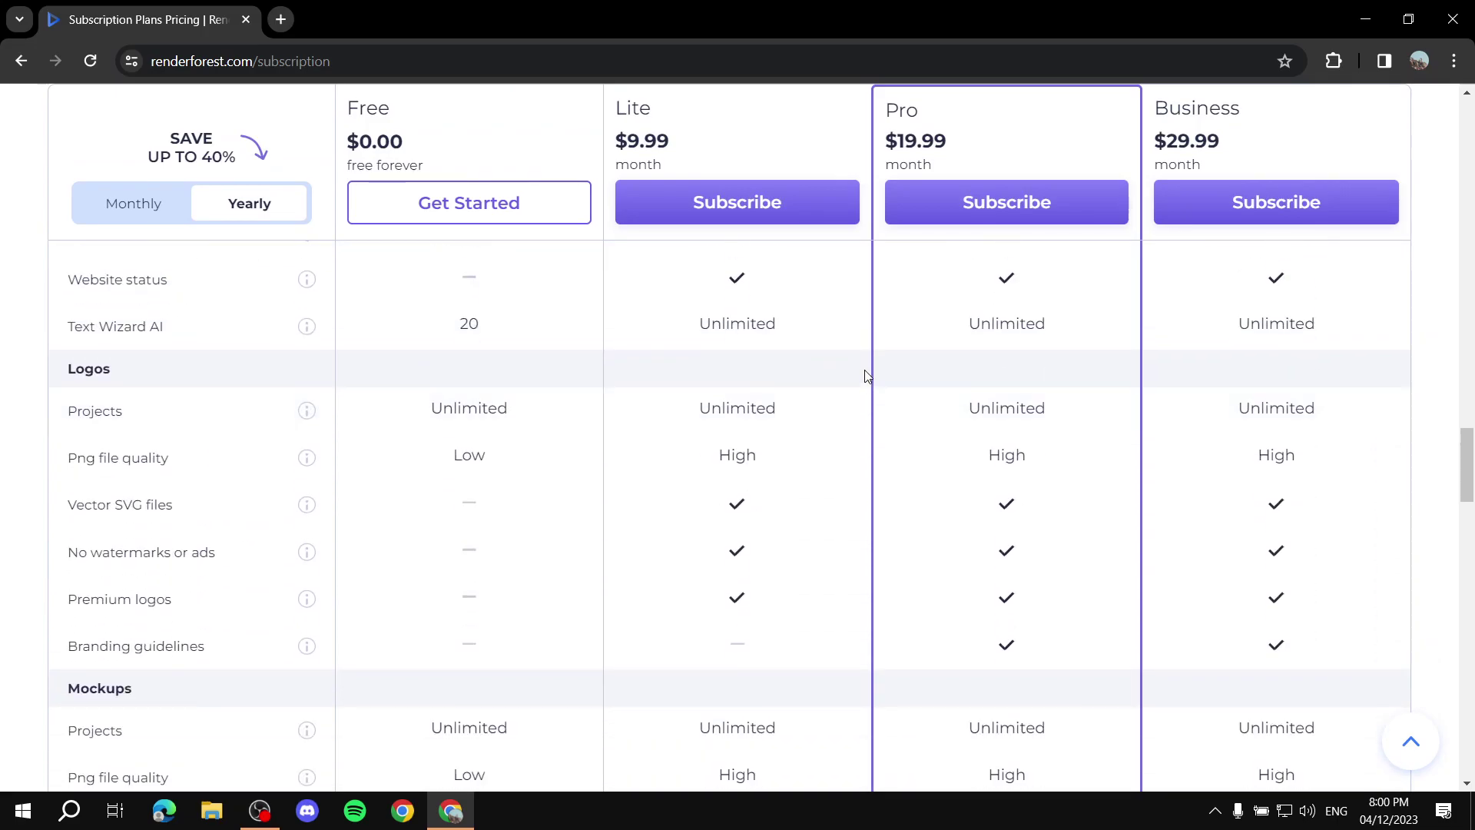
{"action": "scroll", "coordinate": [876, 362], "scroll_direction": "down", "scroll_amount": 3}
{"action": "scroll", "coordinate": [883, 360], "scroll_direction": "up", "scroll_amount": 15}
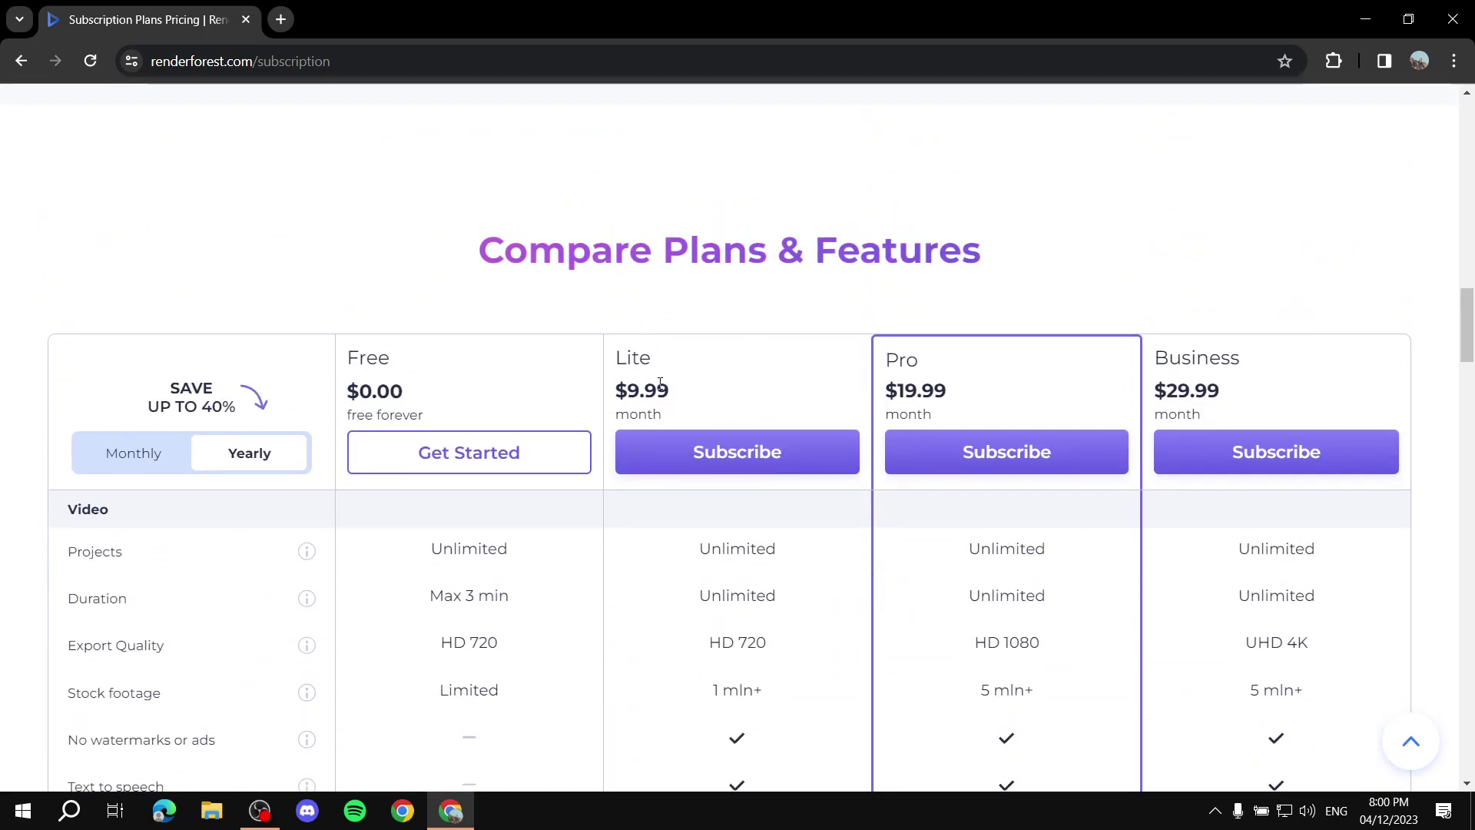
{"action": "left_click_drag", "start_coordinate": [607, 366], "coordinate": [676, 362]}
{"action": "left_click", "coordinate": [678, 362]}
{"action": "scroll", "coordinate": [680, 362], "scroll_direction": "up", "scroll_amount": 15}
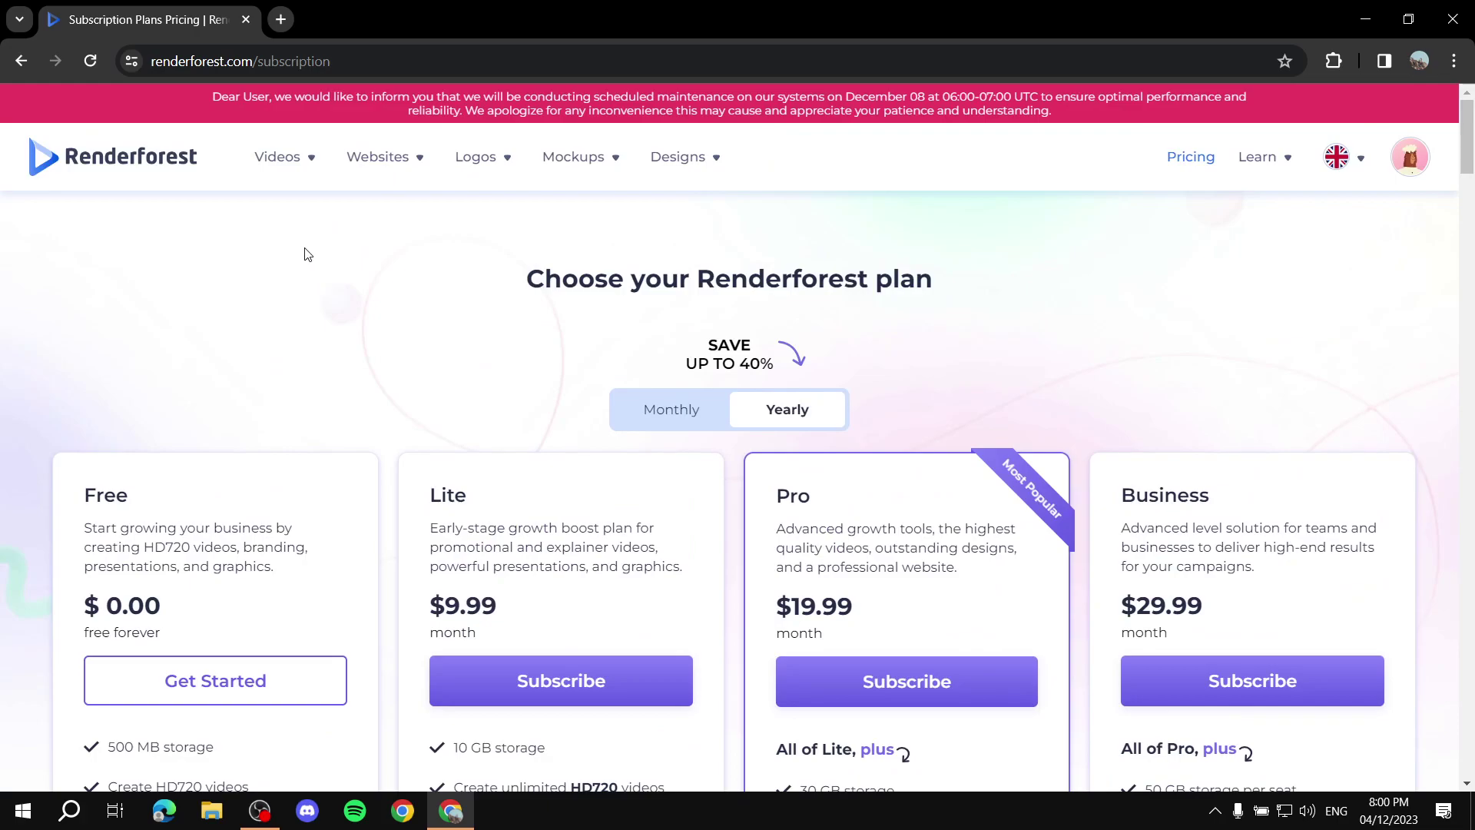
Step: Open the video template library for creating a video and show the Presentations templates
{"action": "mouse_move", "coordinate": [295, 162]}
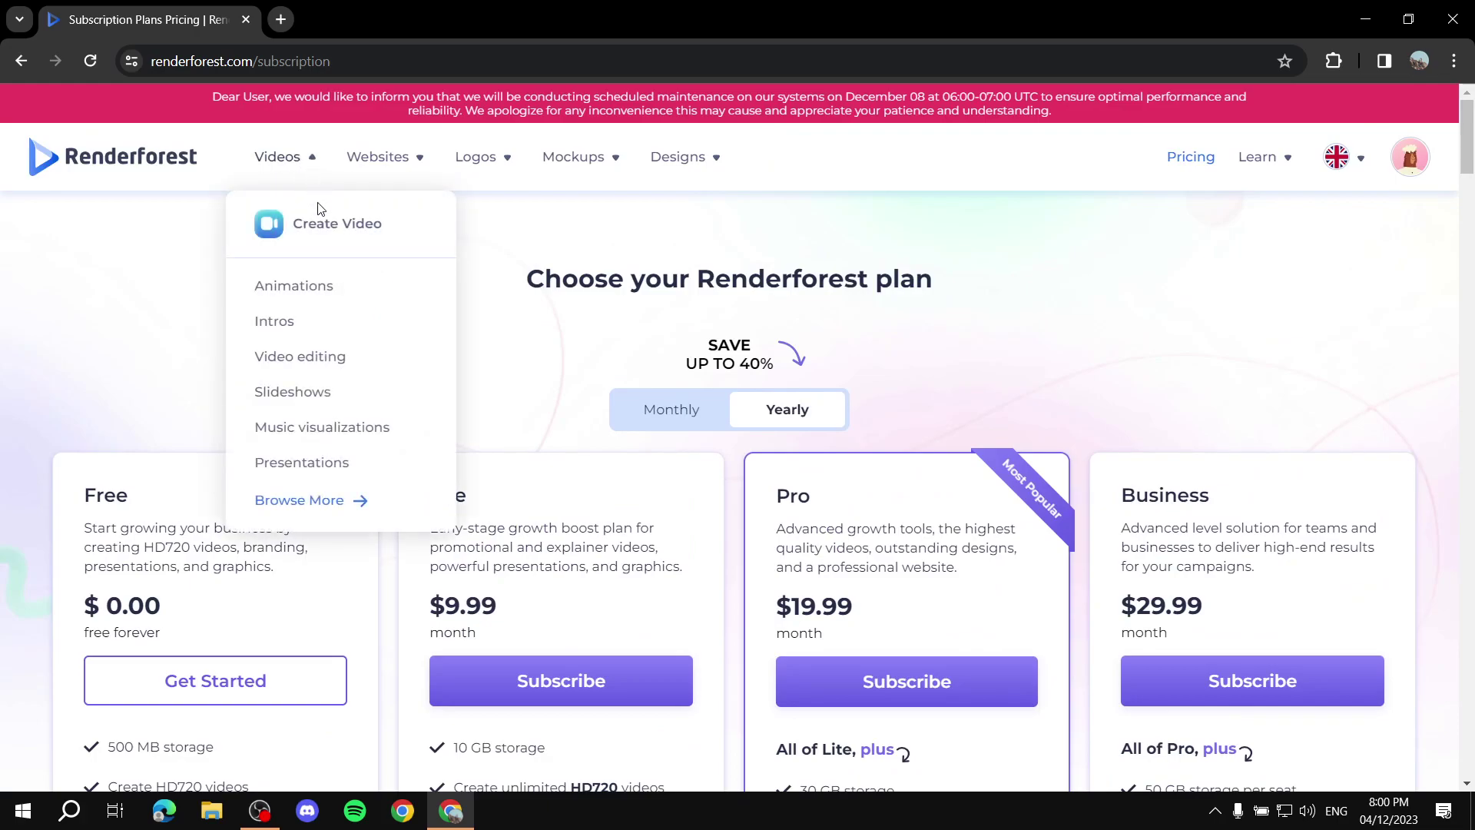
{"action": "left_click", "coordinate": [327, 222]}
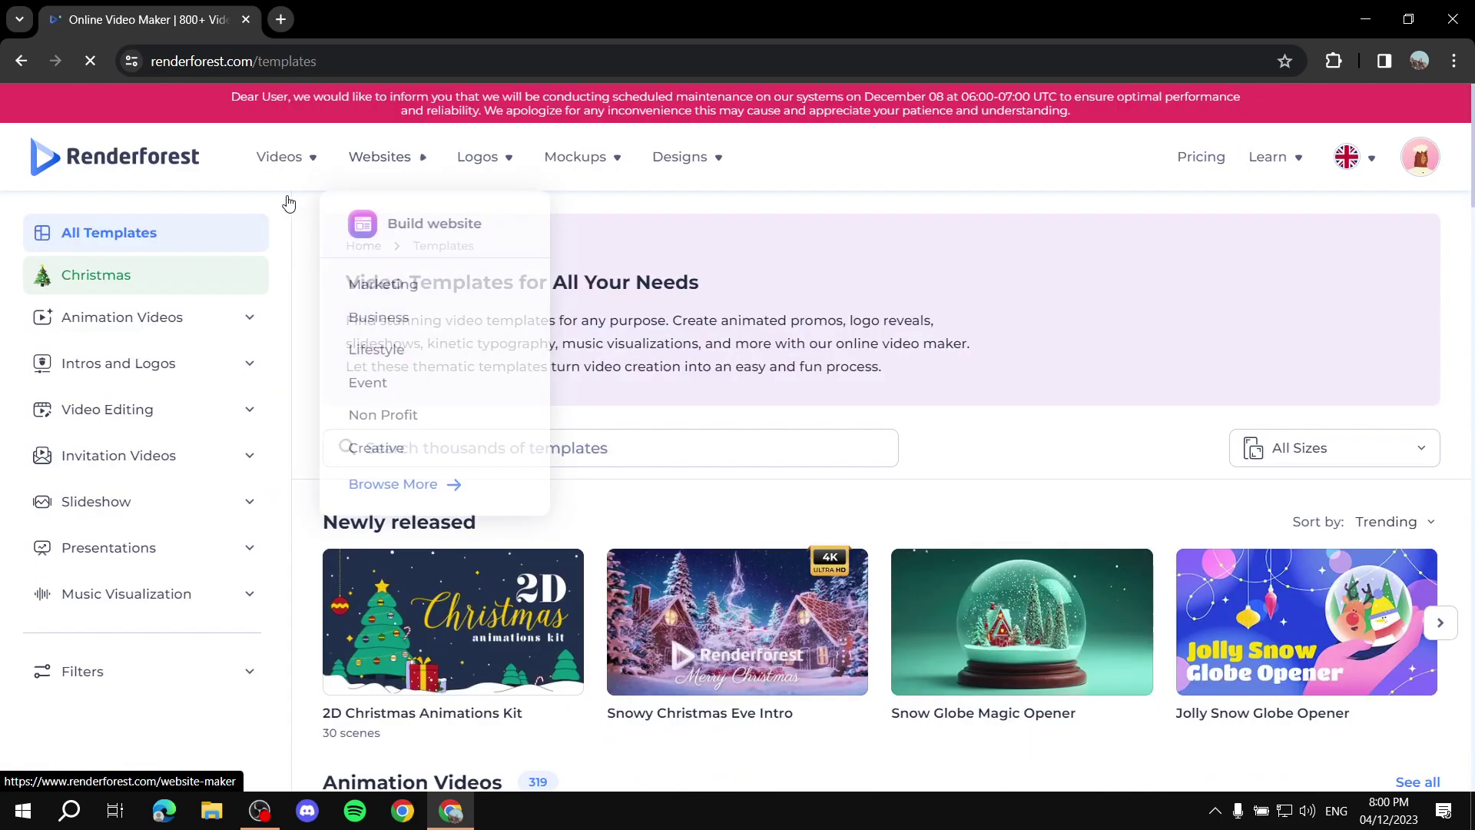
{"action": "mouse_move", "coordinate": [304, 154]}
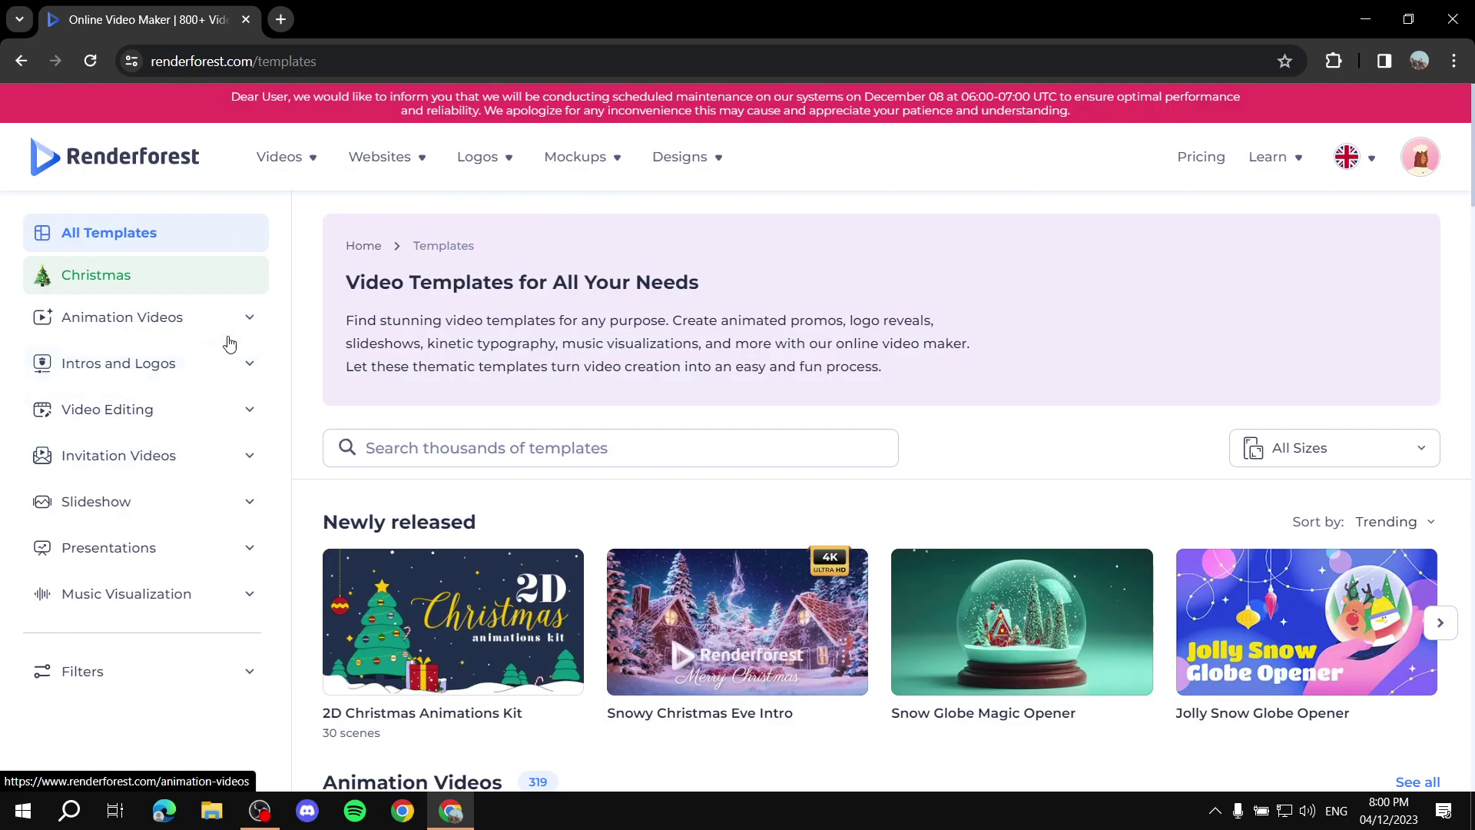
{"action": "left_click", "coordinate": [186, 549]}
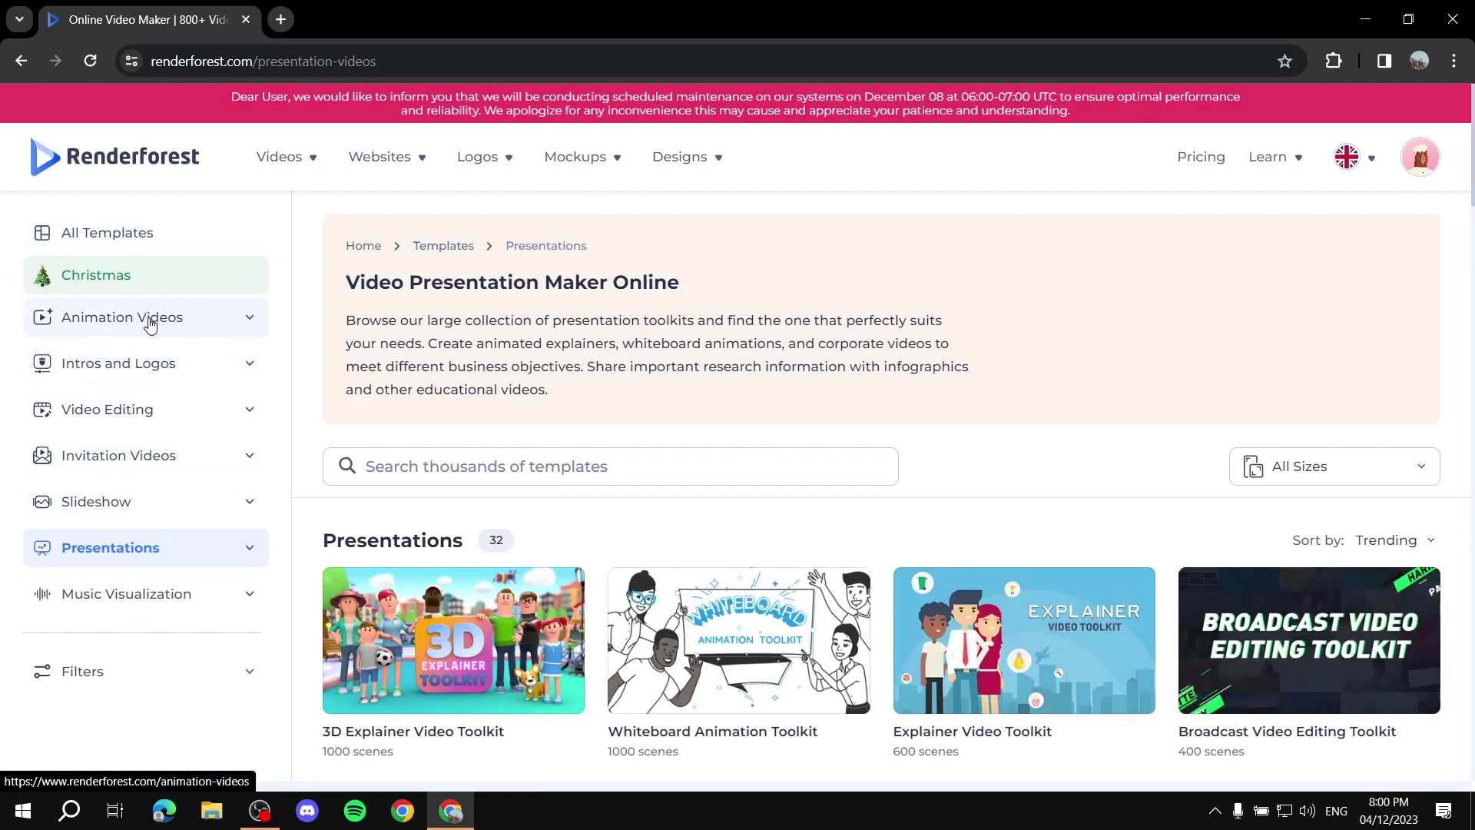
Step: Browse the Animation Videos templates, viewing the Explainer Animations, Typography and Greeting Cards categories
{"action": "left_click", "coordinate": [151, 325]}
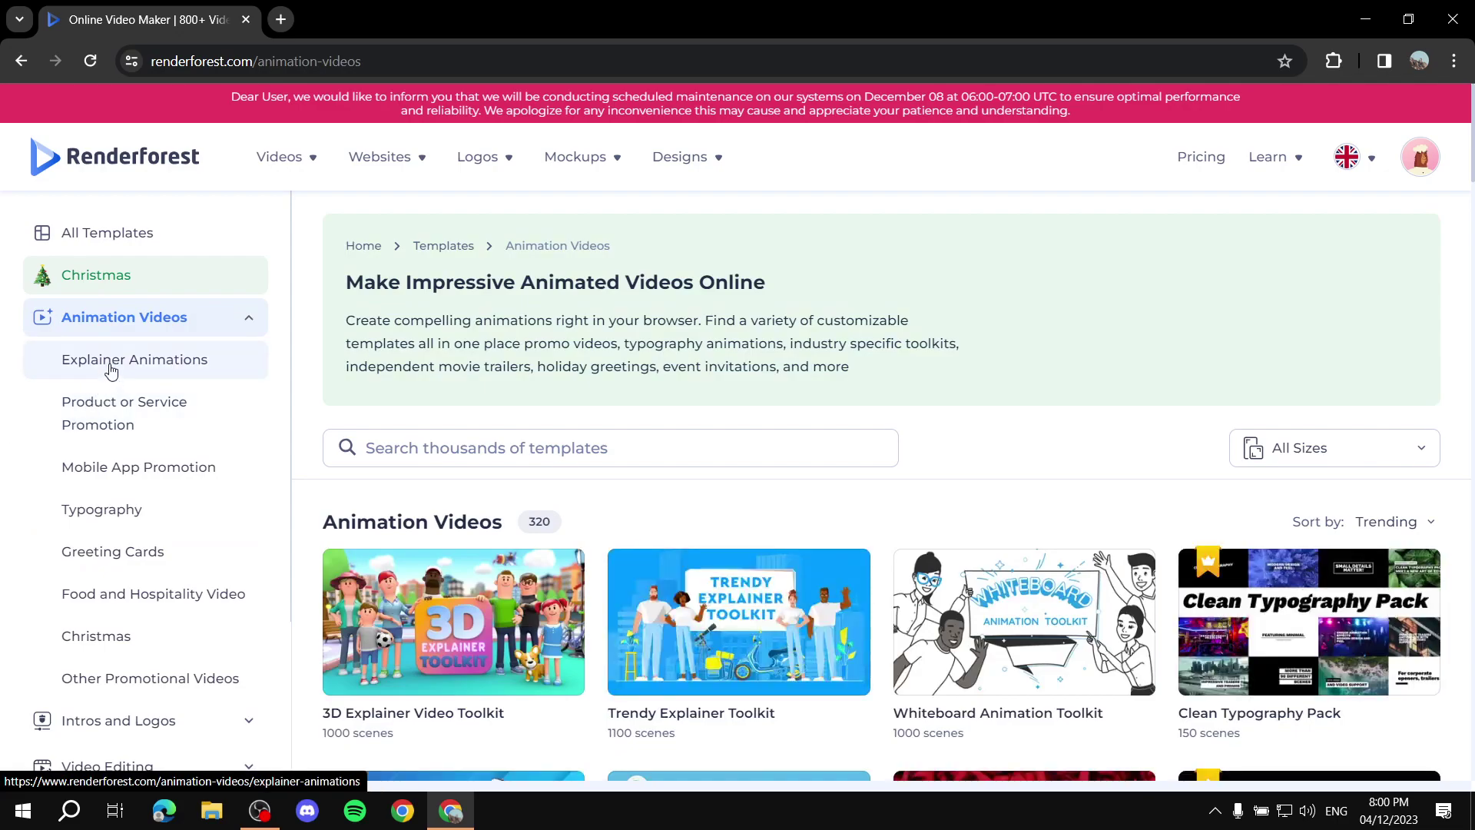
{"action": "left_click", "coordinate": [164, 365]}
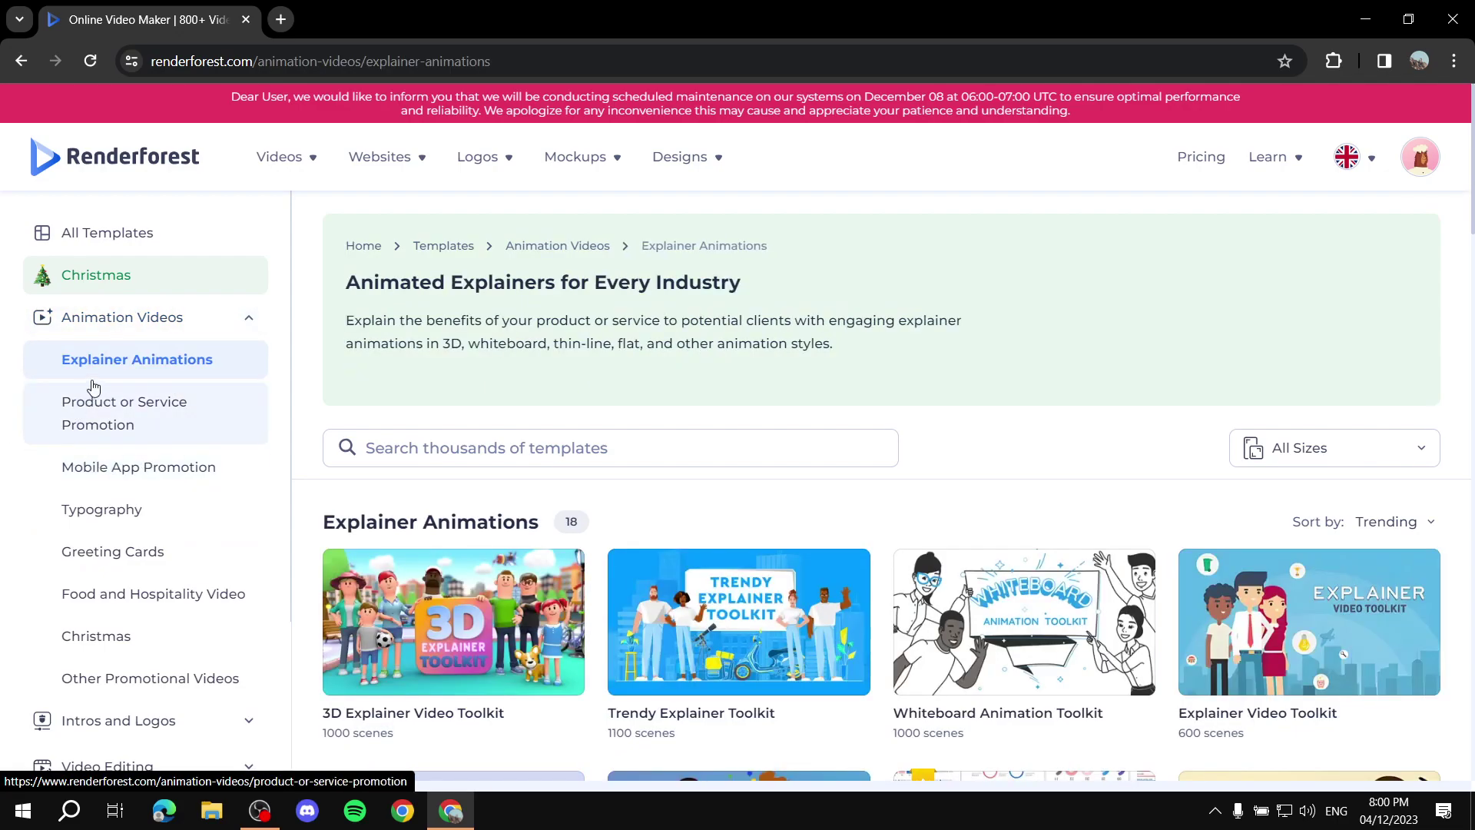
{"action": "left_click", "coordinate": [122, 511]}
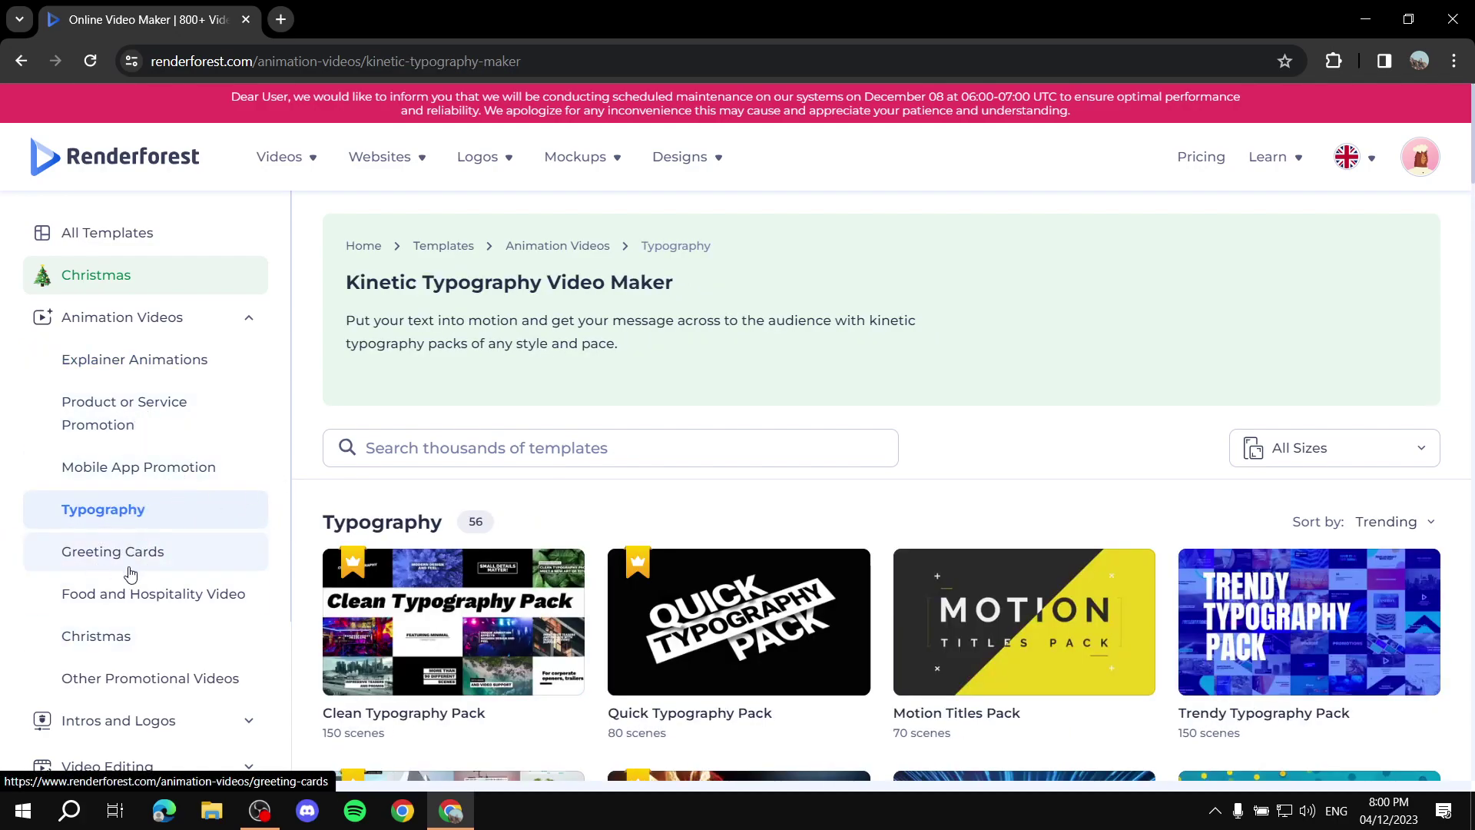
{"action": "left_click", "coordinate": [71, 569]}
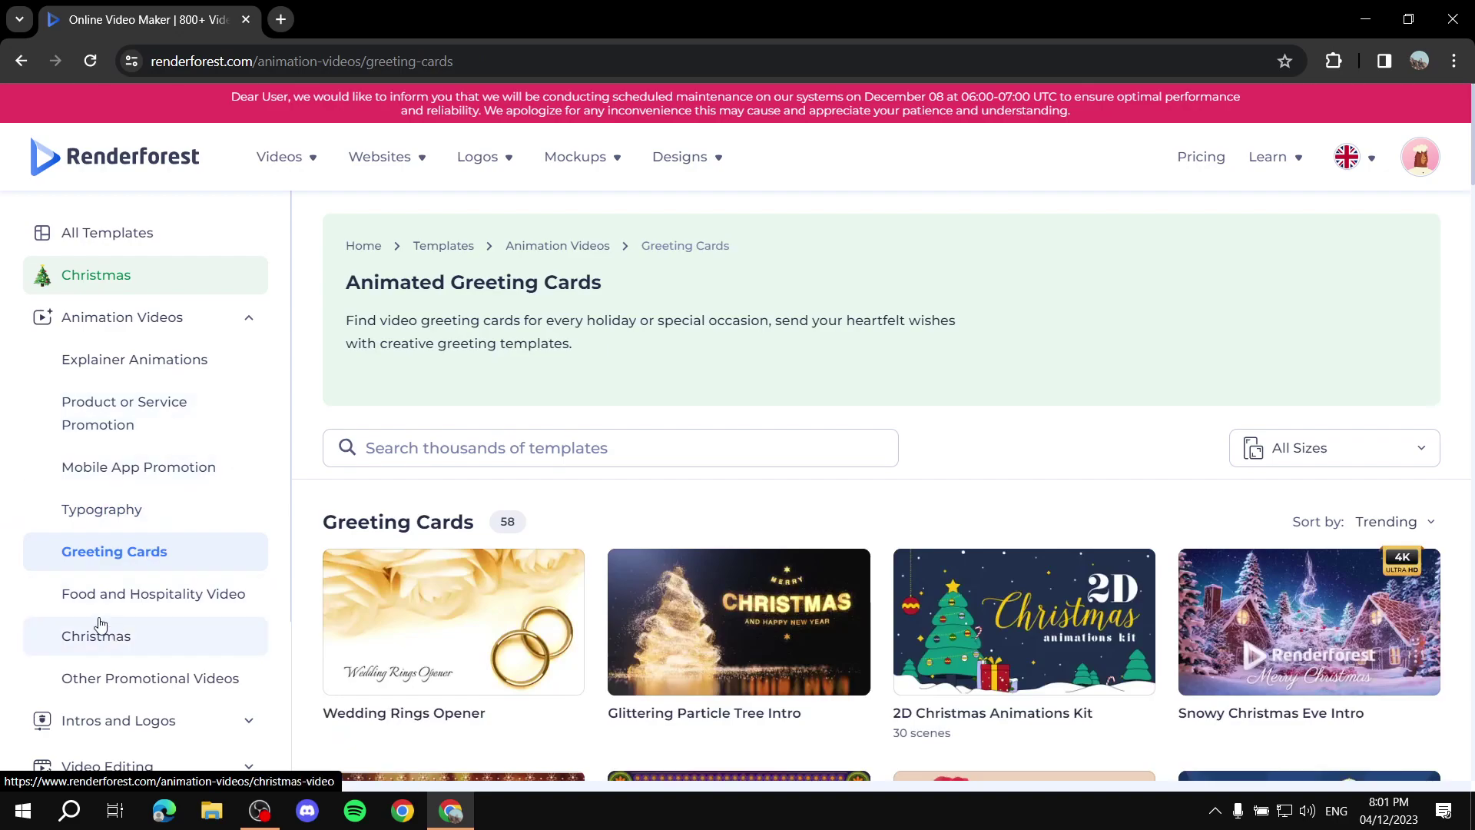
Step: Open the Character Adventures Toolkit from the Explainer Animations templates and play its preview video
{"action": "left_click", "coordinate": [84, 368]}
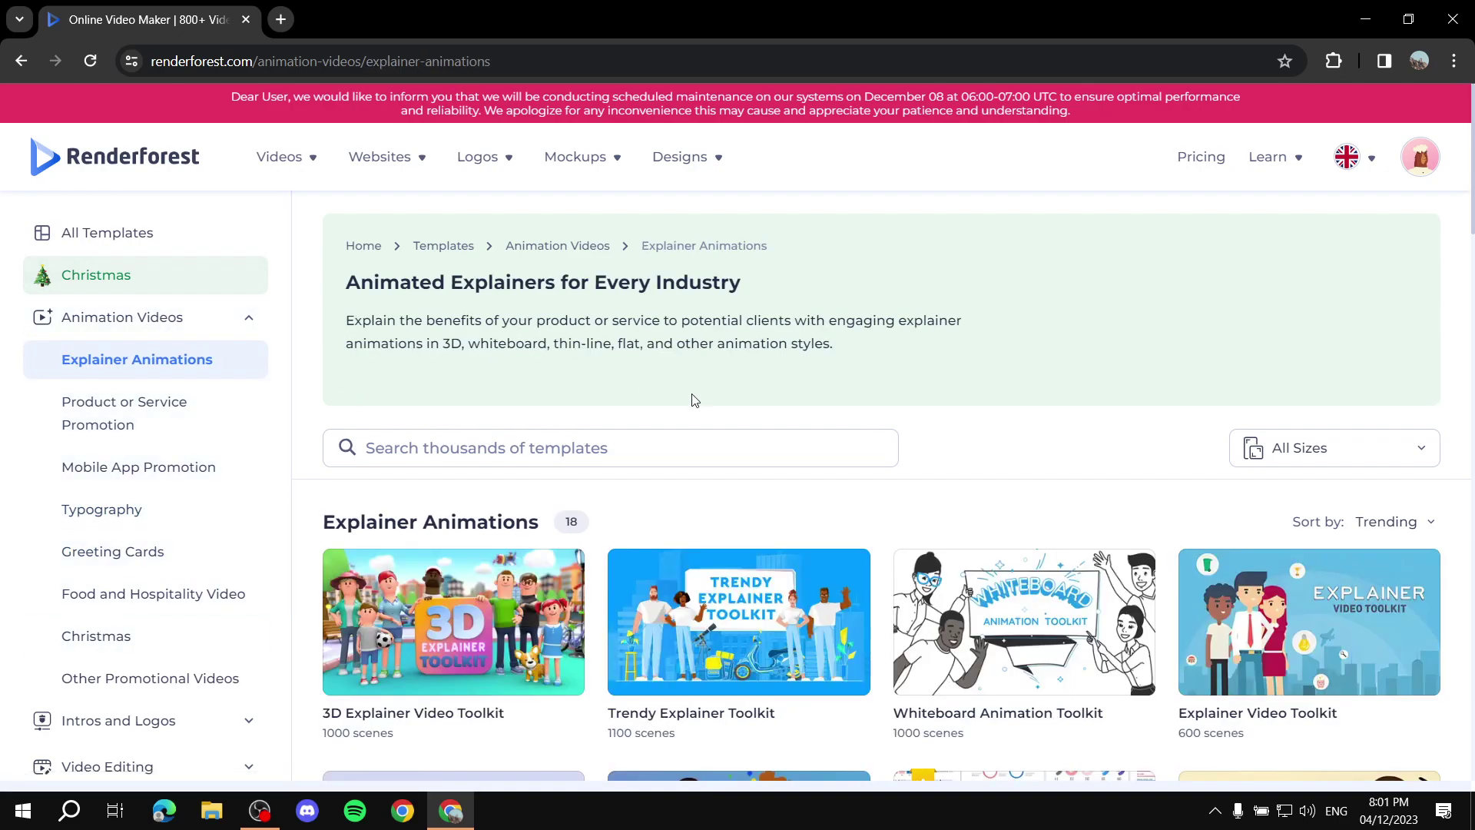
{"action": "scroll", "coordinate": [1021, 431], "scroll_direction": "down", "scroll_amount": 3}
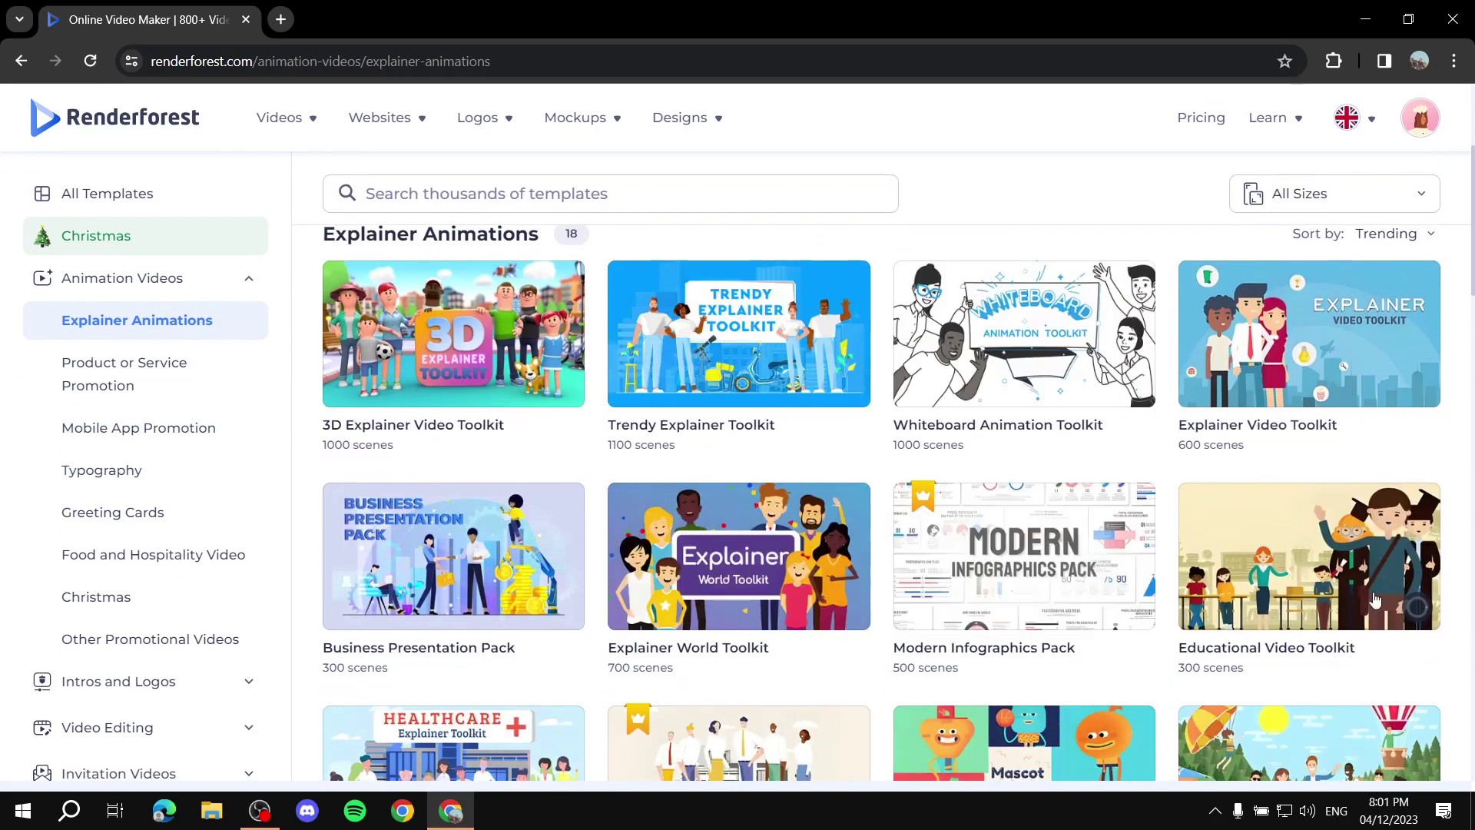
{"action": "scroll", "coordinate": [1366, 524], "scroll_direction": "down", "scroll_amount": 3}
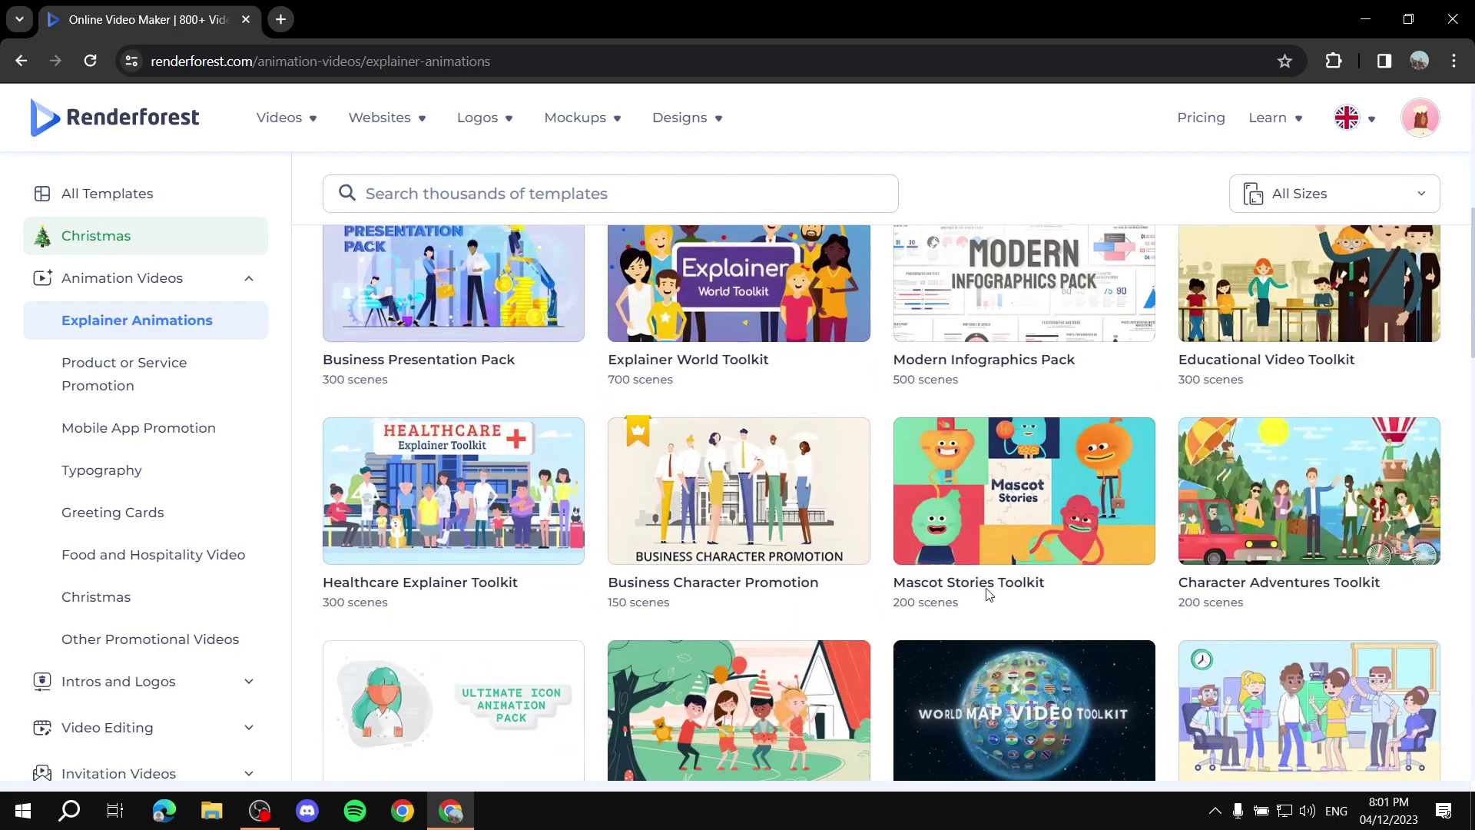
{"action": "scroll", "coordinate": [679, 439], "scroll_direction": "down", "scroll_amount": 1}
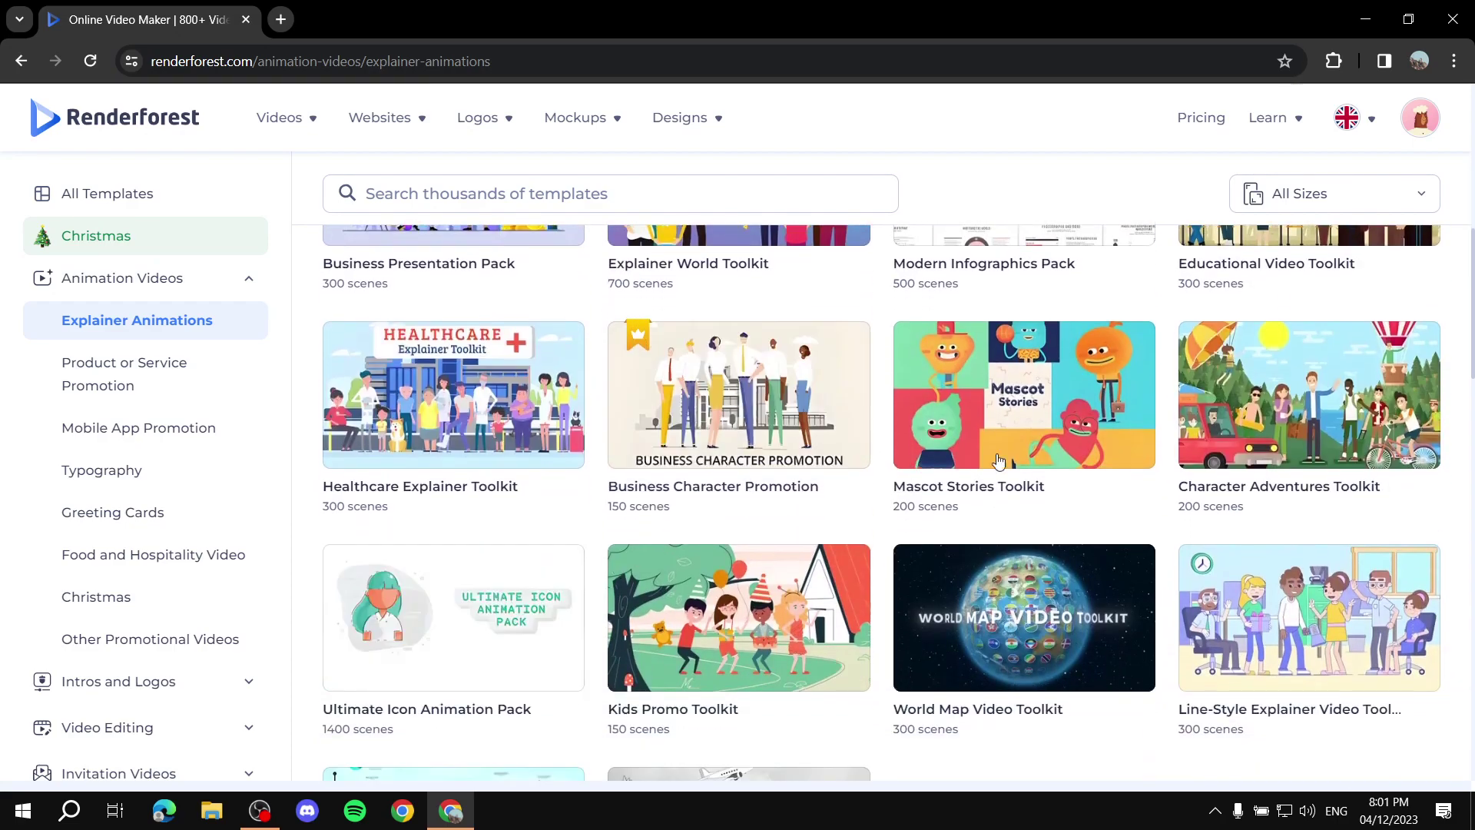
{"action": "scroll", "coordinate": [901, 444], "scroll_direction": "down", "scroll_amount": 1}
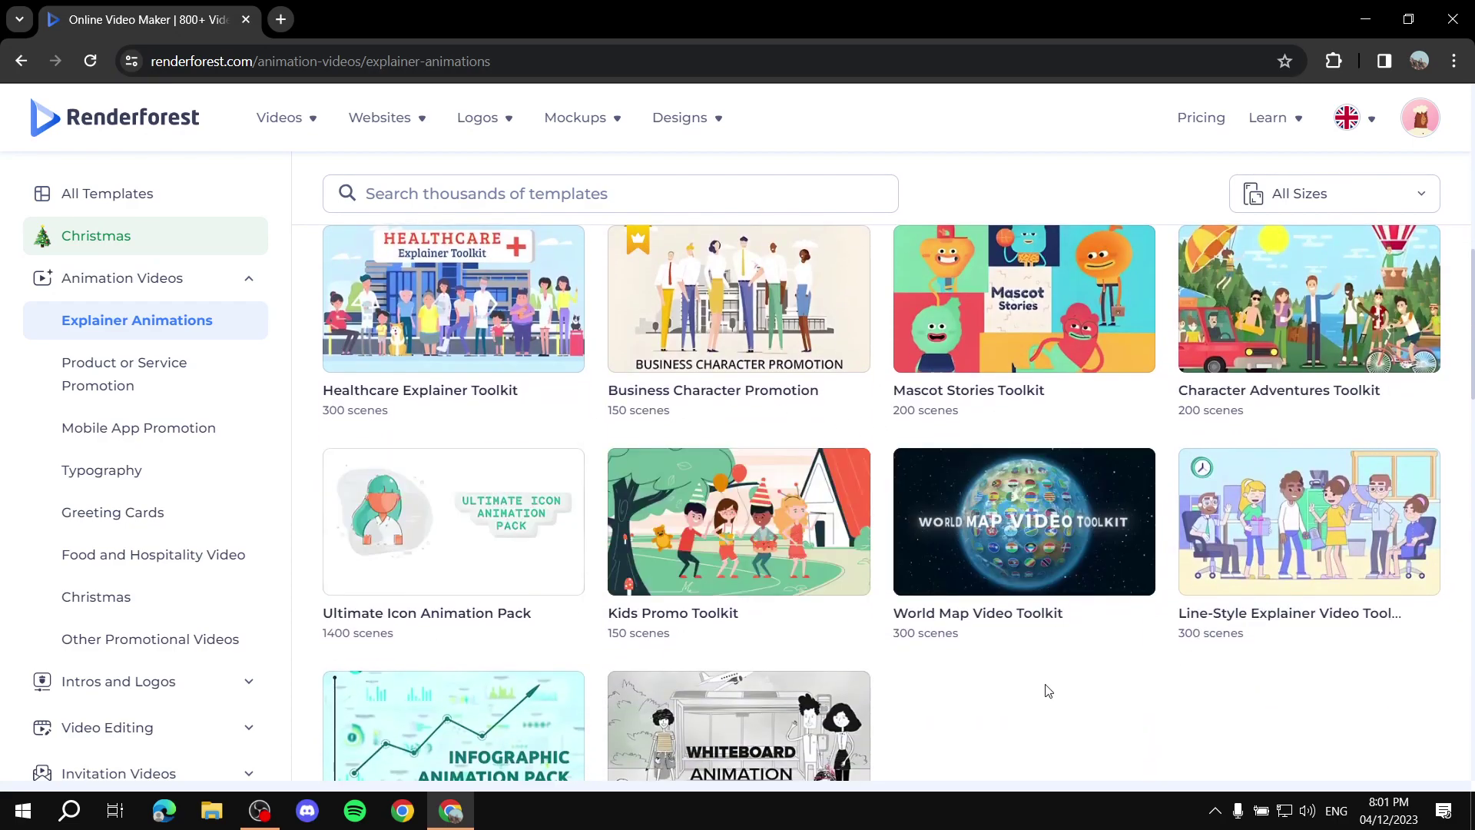
{"action": "scroll", "coordinate": [1321, 484], "scroll_direction": "up", "scroll_amount": 2}
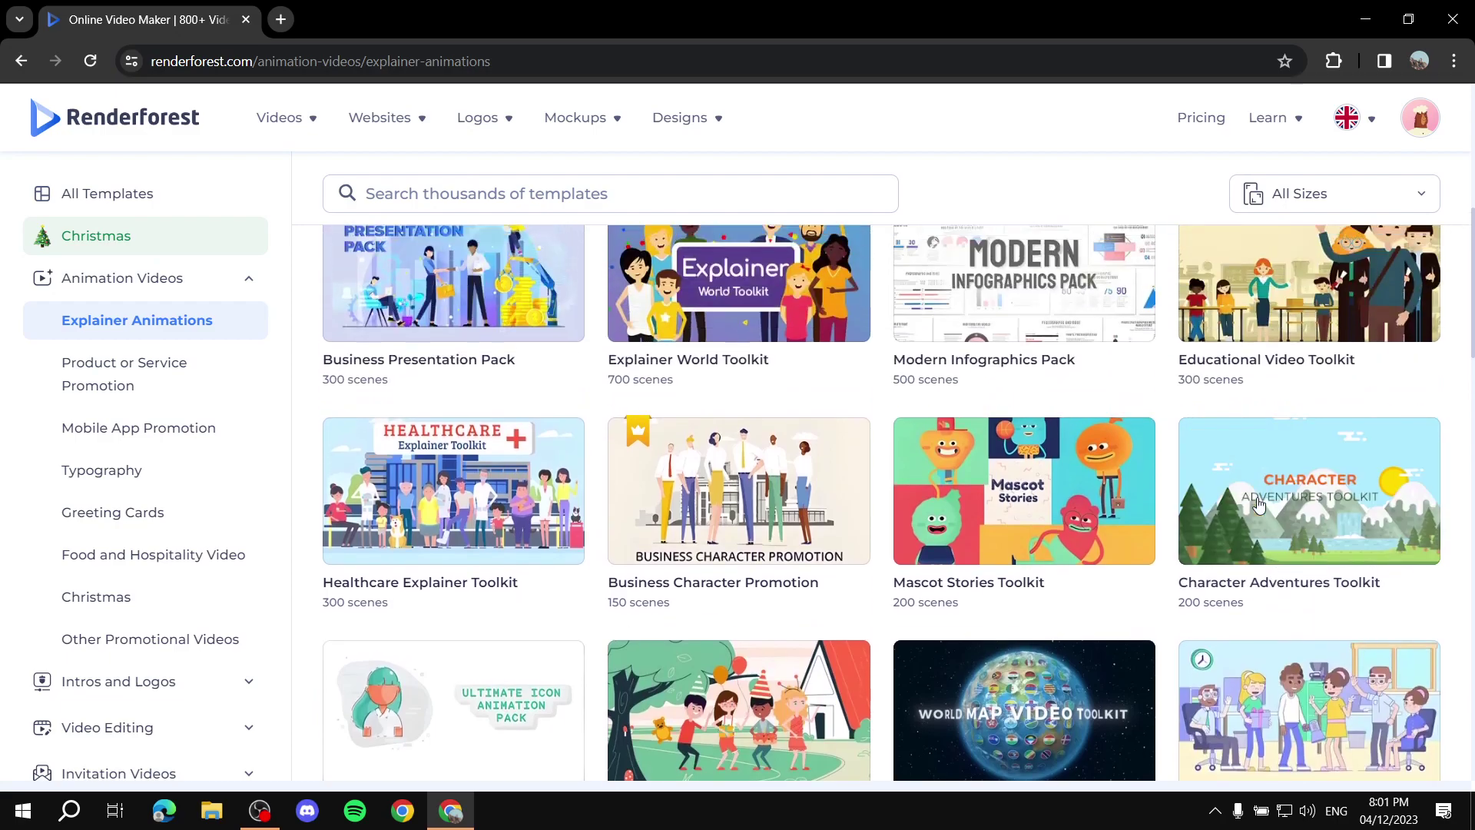
{"action": "left_click", "coordinate": [1301, 461]}
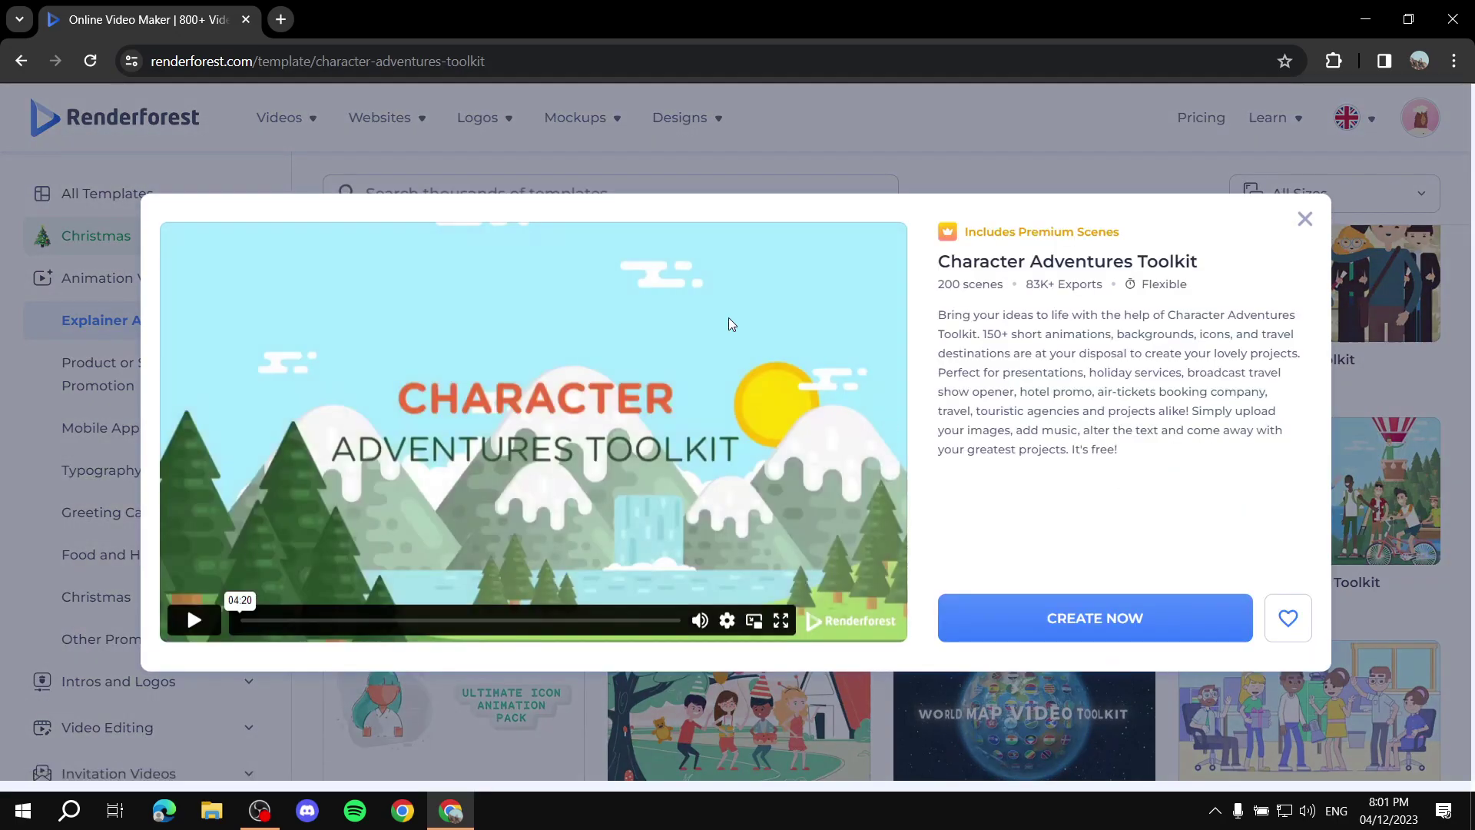
{"action": "left_click", "coordinate": [185, 619]}
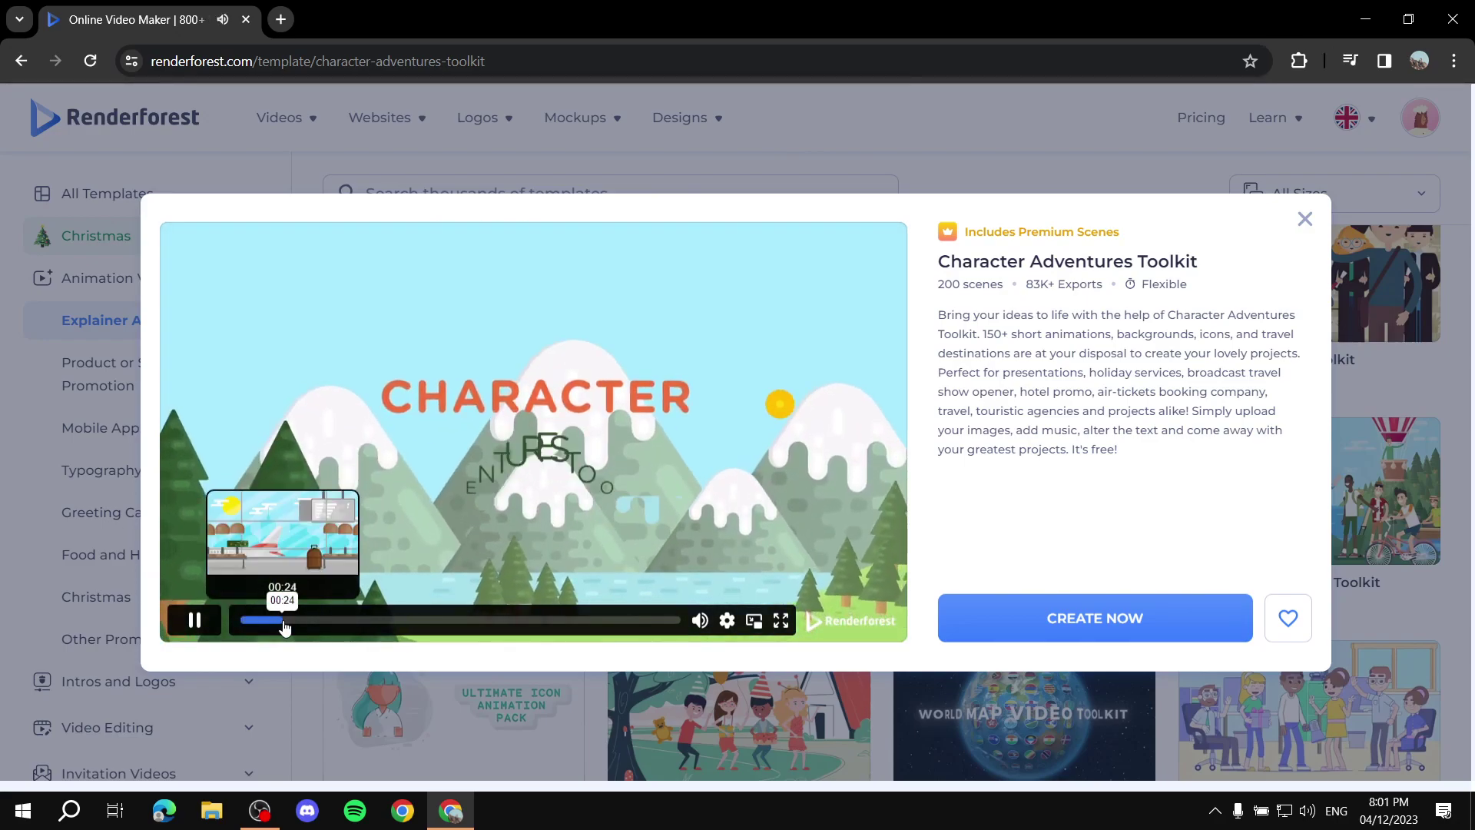
Step: Pause the preview, create a new video from the Character Adventures Toolkit and browse its ready-made story presets
{"action": "left_click", "coordinate": [192, 618]}
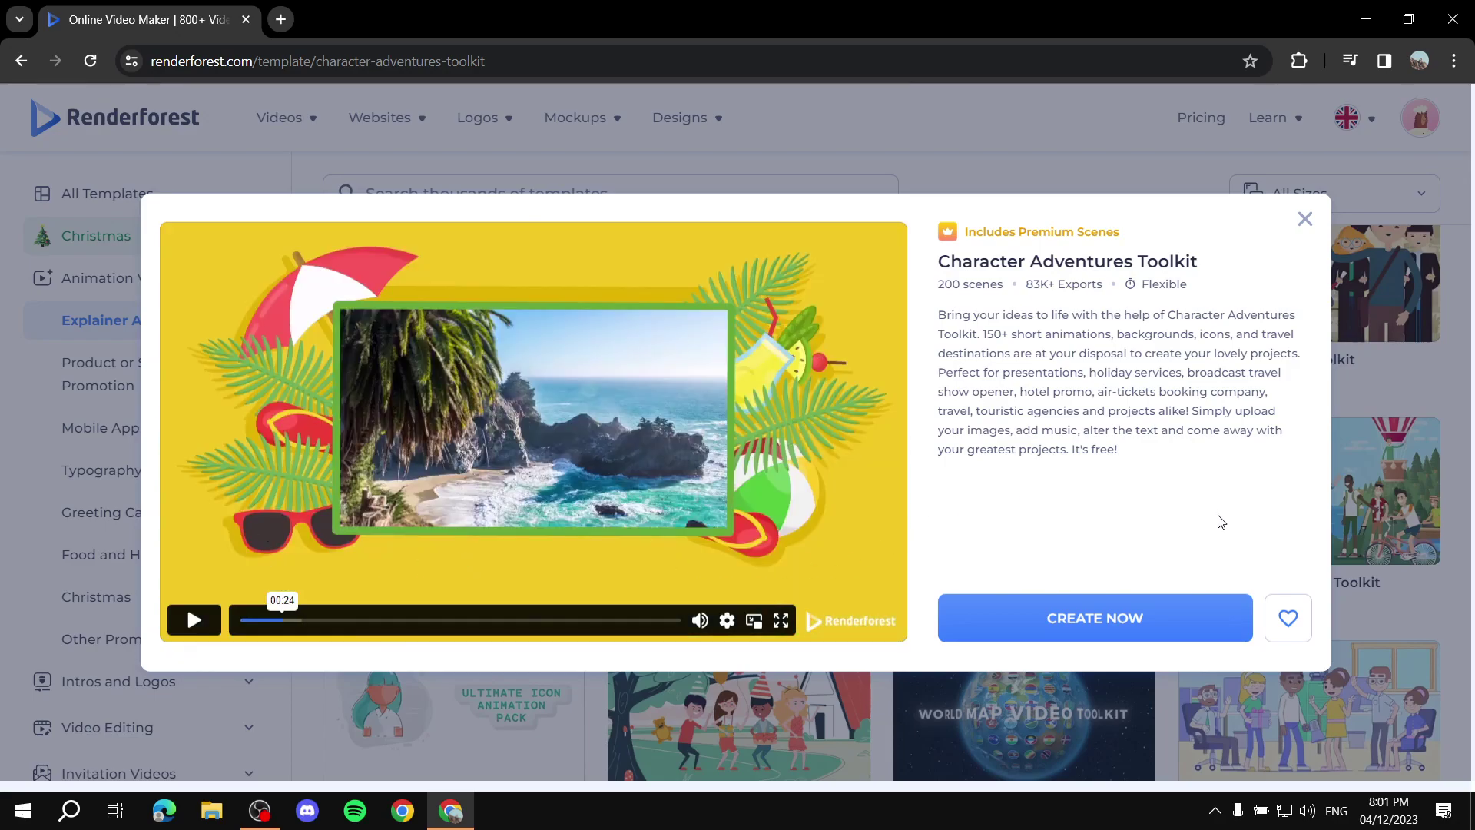
{"action": "left_click", "coordinate": [1062, 617]}
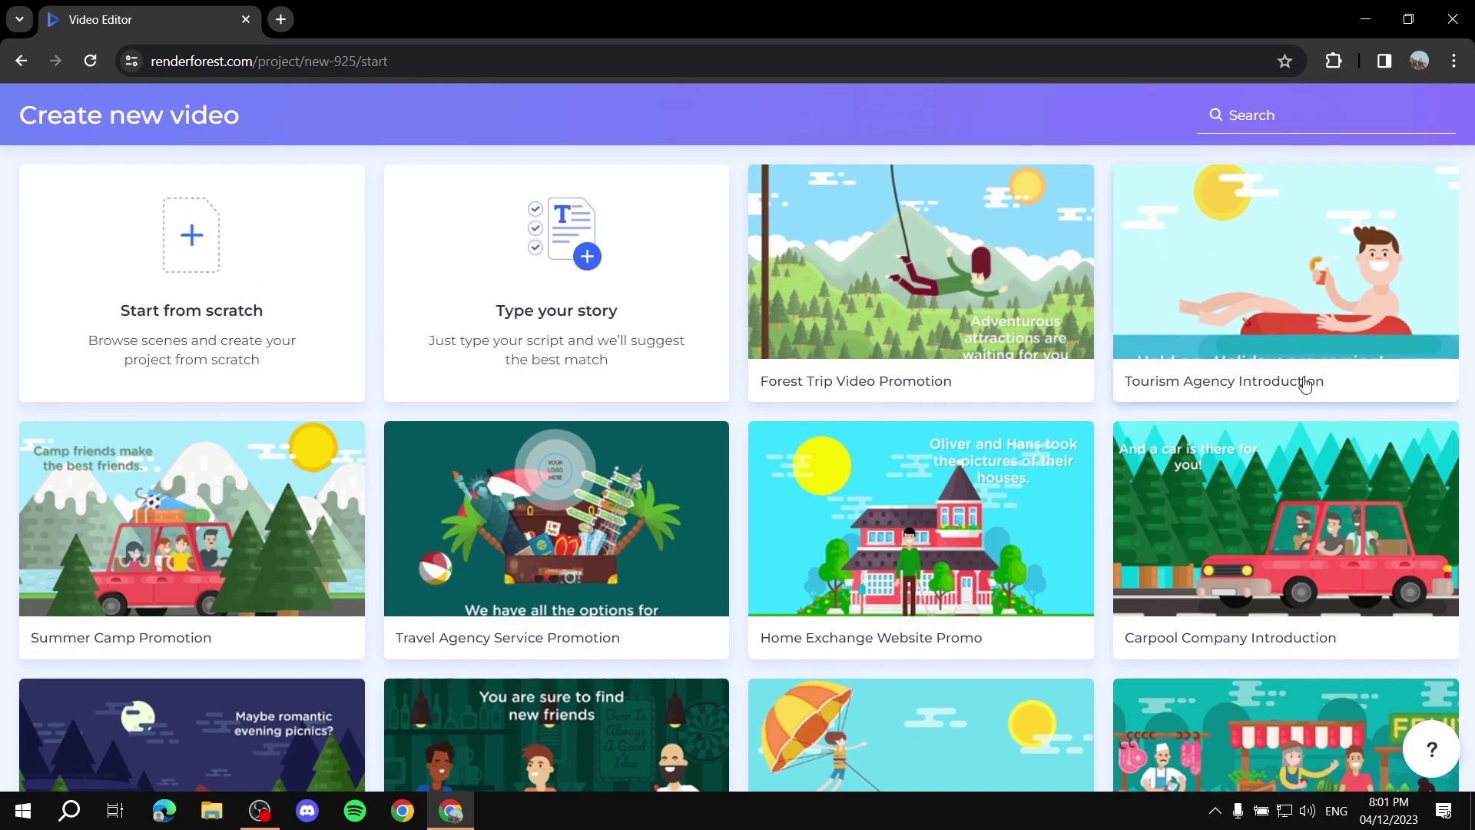
{"action": "scroll", "coordinate": [698, 419], "scroll_direction": "down", "scroll_amount": 6}
{"action": "scroll", "coordinate": [535, 533], "scroll_direction": "up", "scroll_amount": 4}
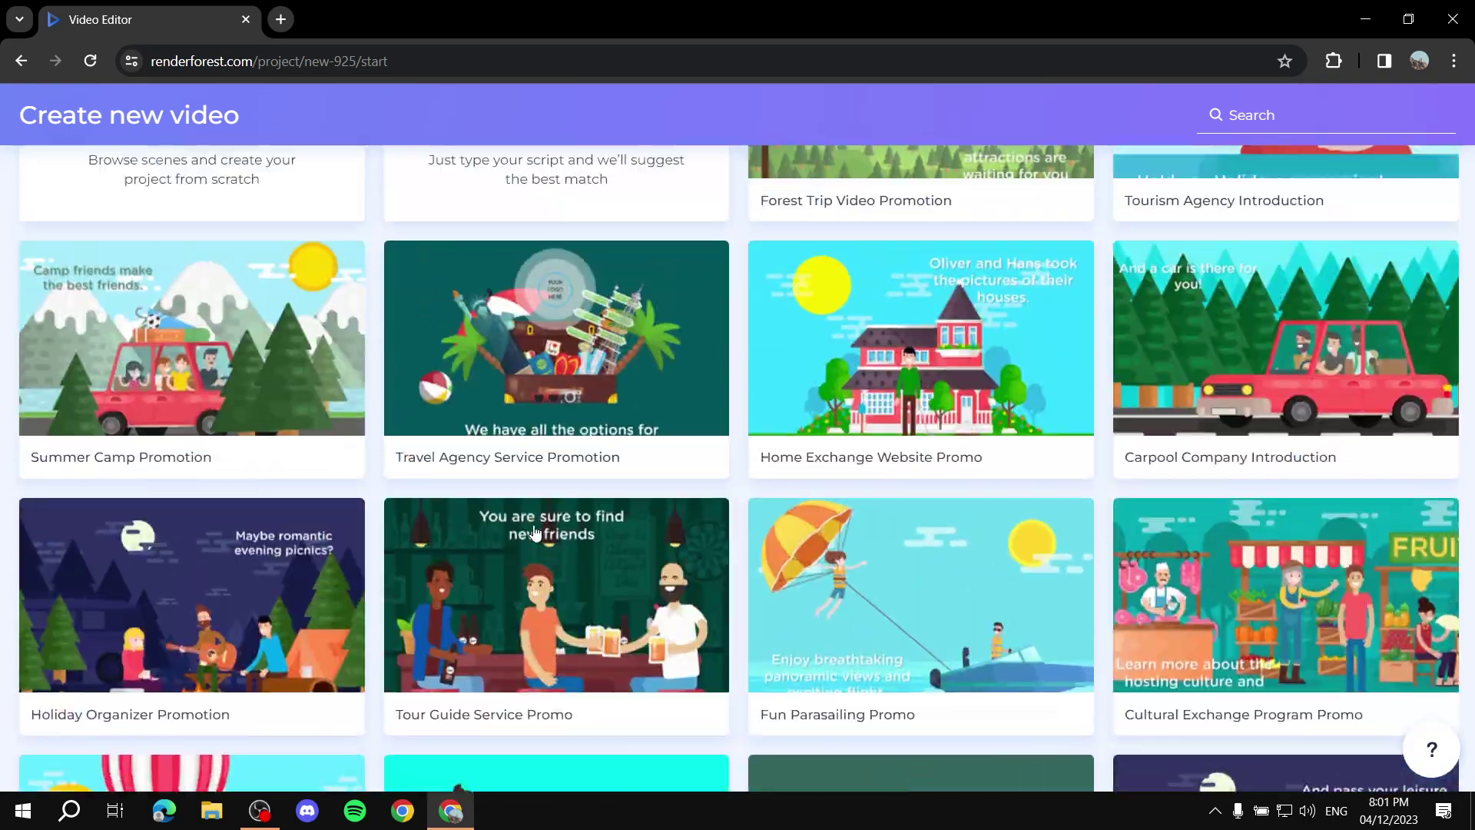
{"action": "scroll", "coordinate": [536, 533], "scroll_direction": "up", "scroll_amount": 3}
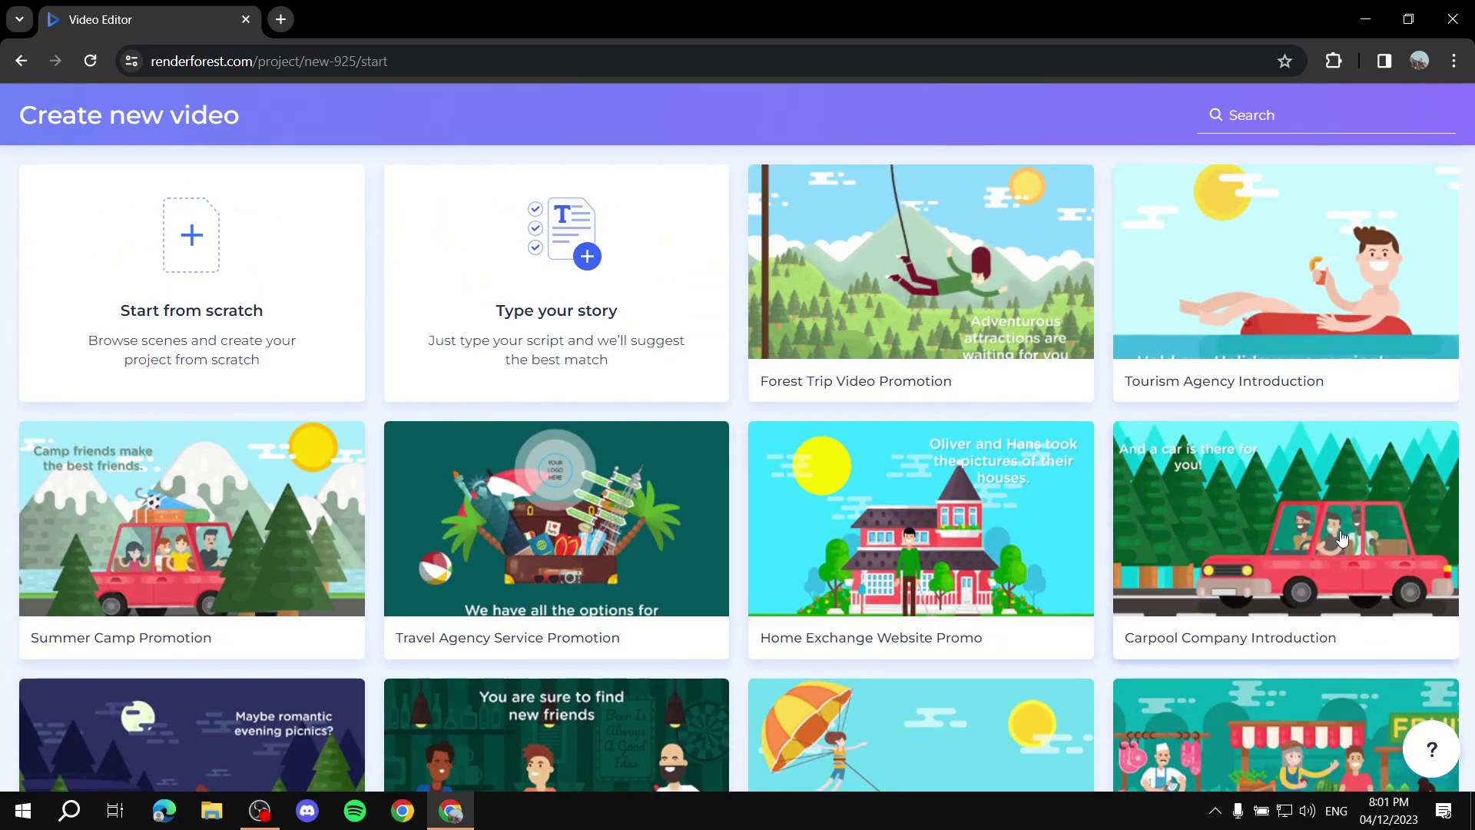
{"action": "scroll", "coordinate": [1343, 537], "scroll_direction": "down", "scroll_amount": 6}
{"action": "scroll", "coordinate": [1342, 538], "scroll_direction": "up", "scroll_amount": 6}
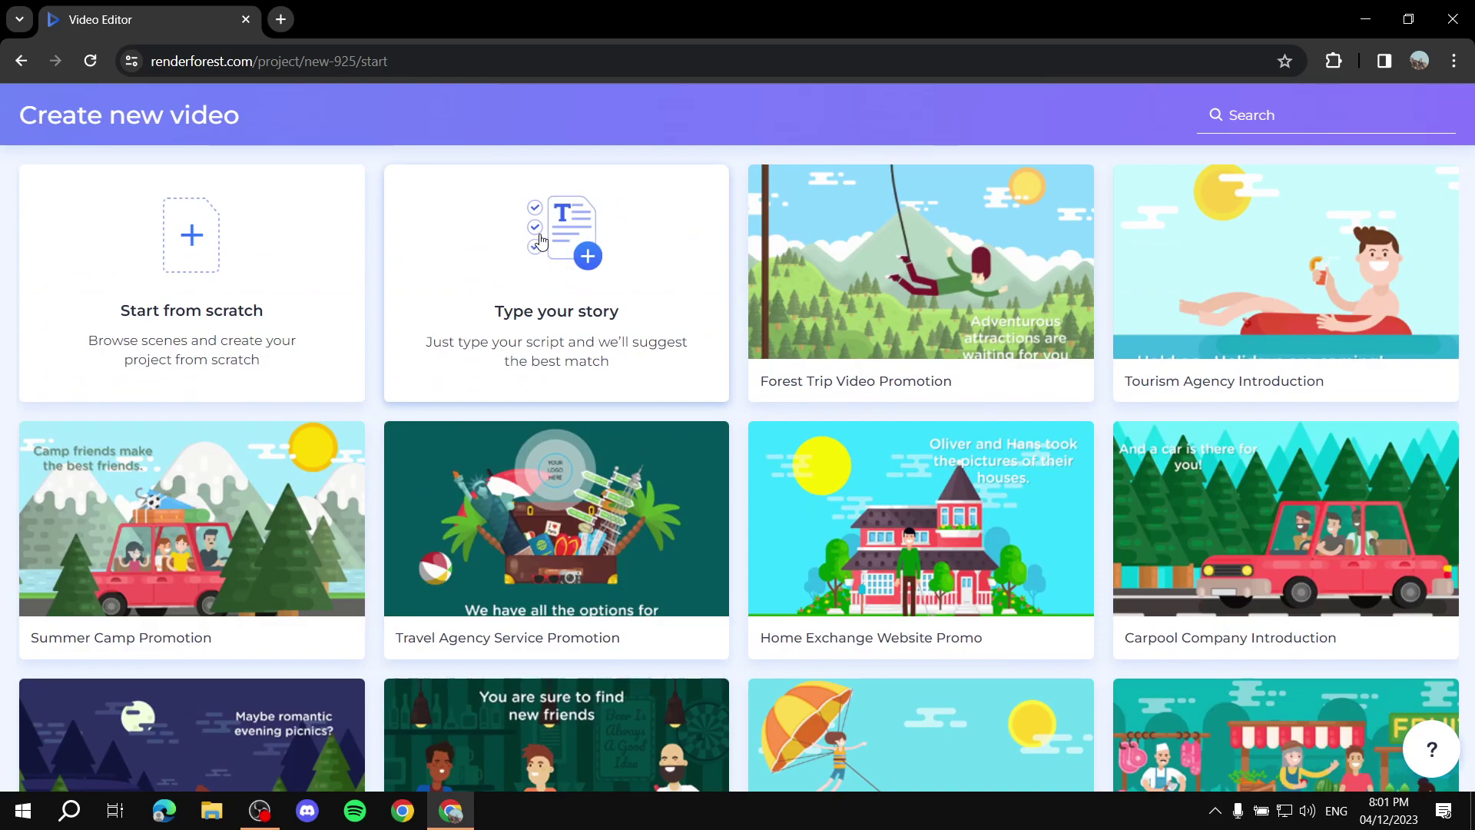
Step: View the video script form of the Type your story option and close it without entering a script
{"action": "left_click", "coordinate": [541, 241]}
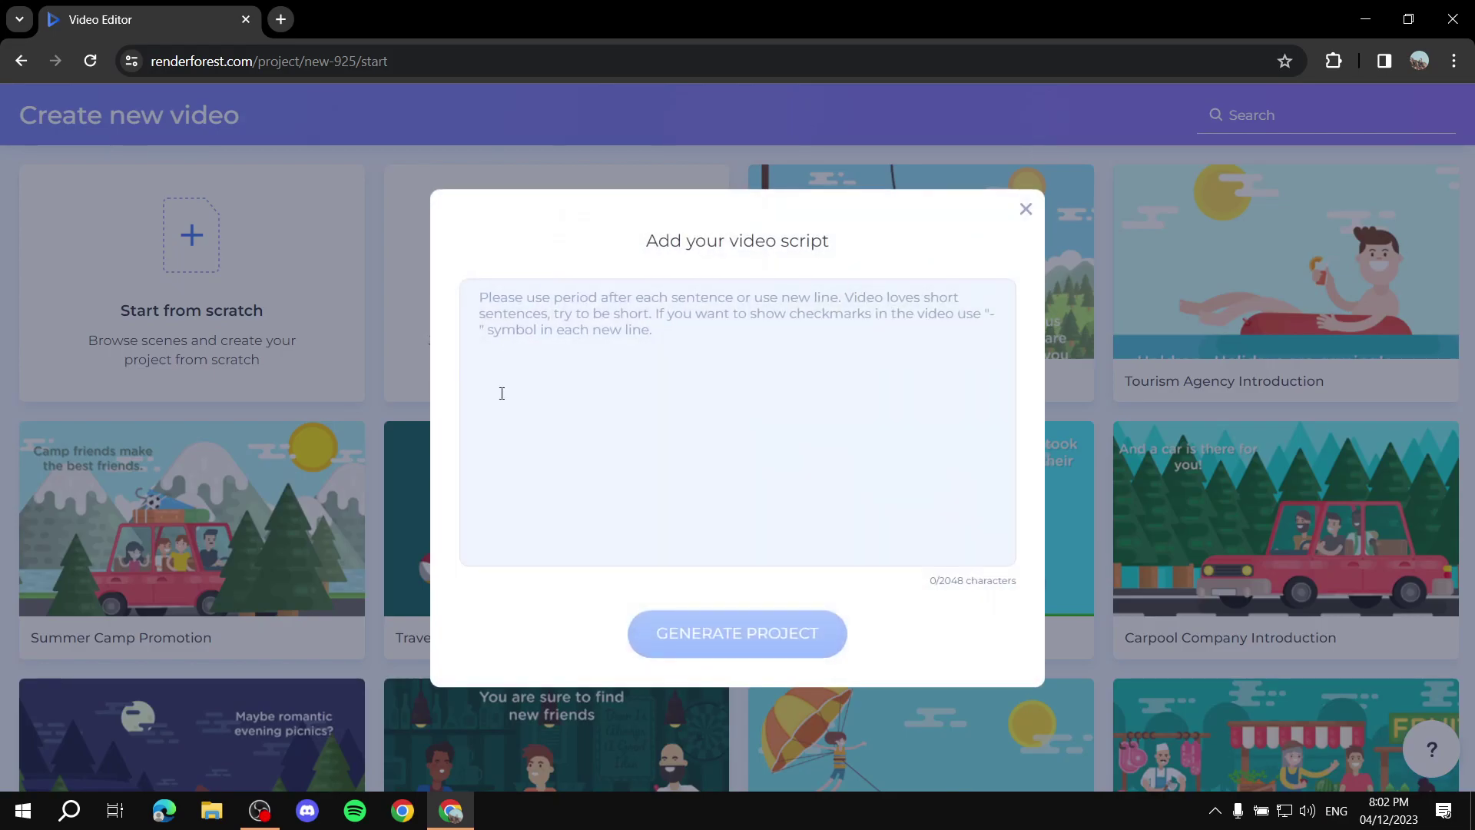
{"action": "left_click", "coordinate": [855, 397]}
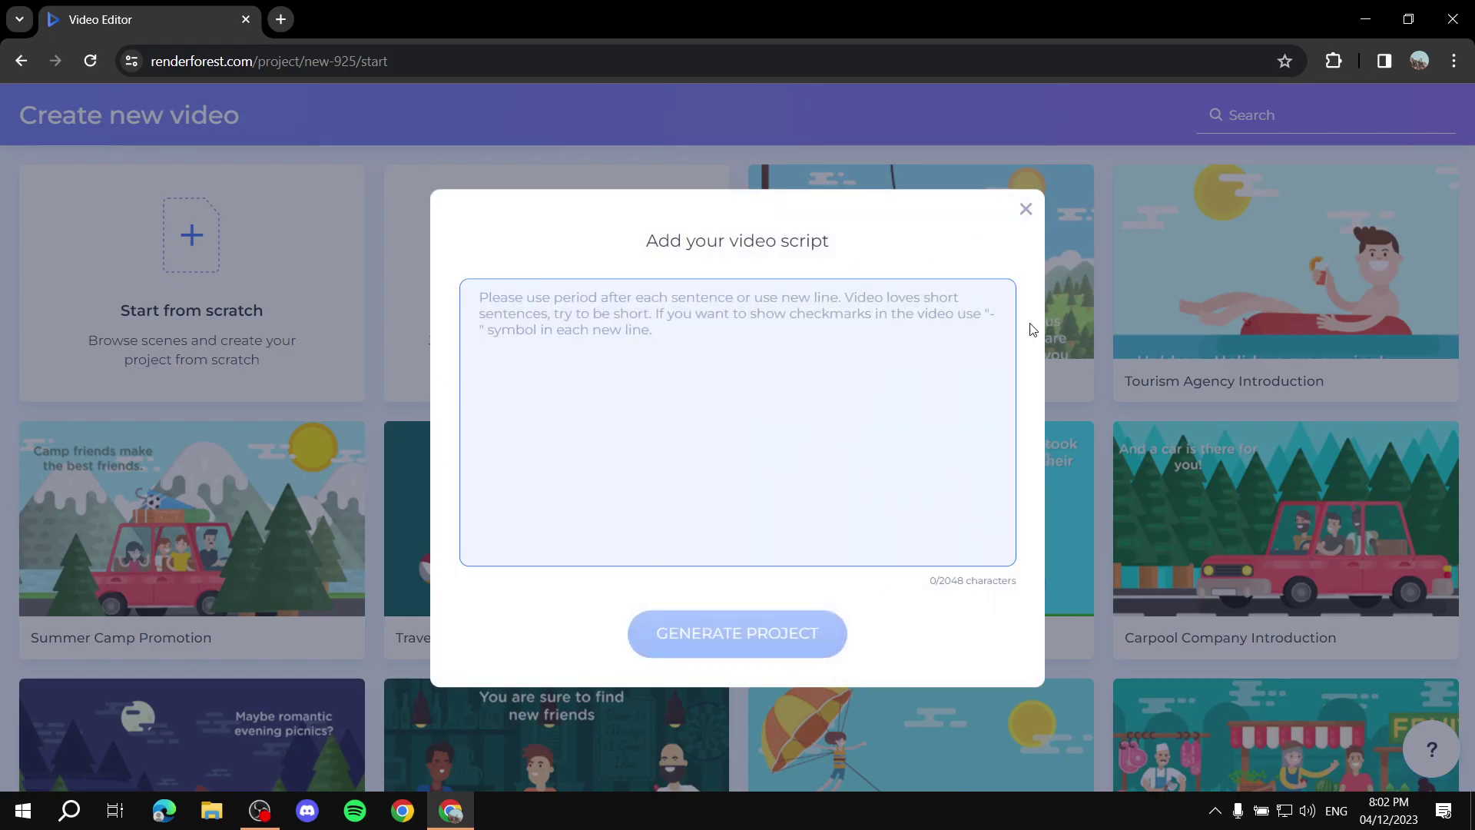
{"action": "left_click", "coordinate": [1025, 210]}
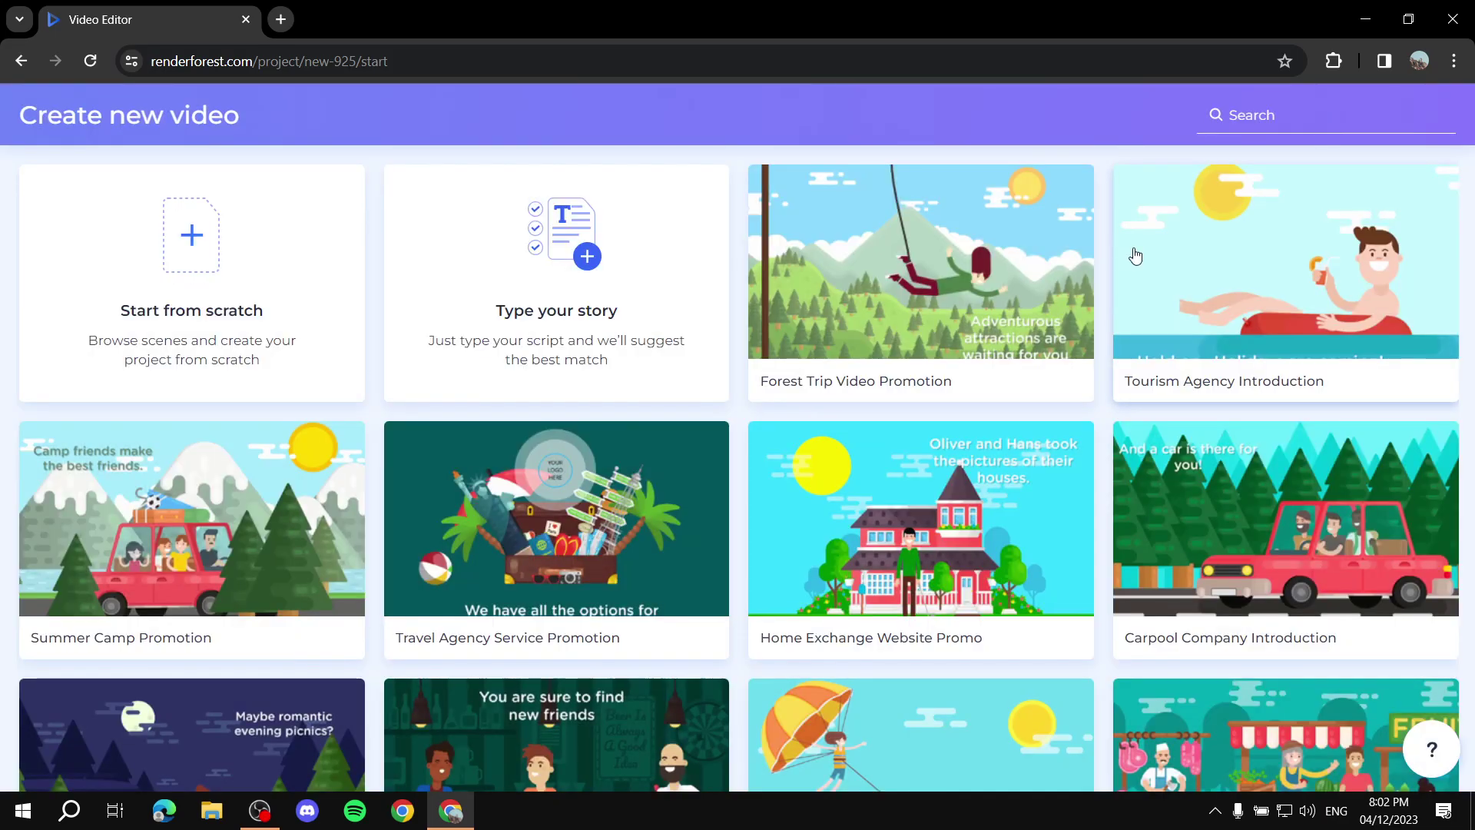
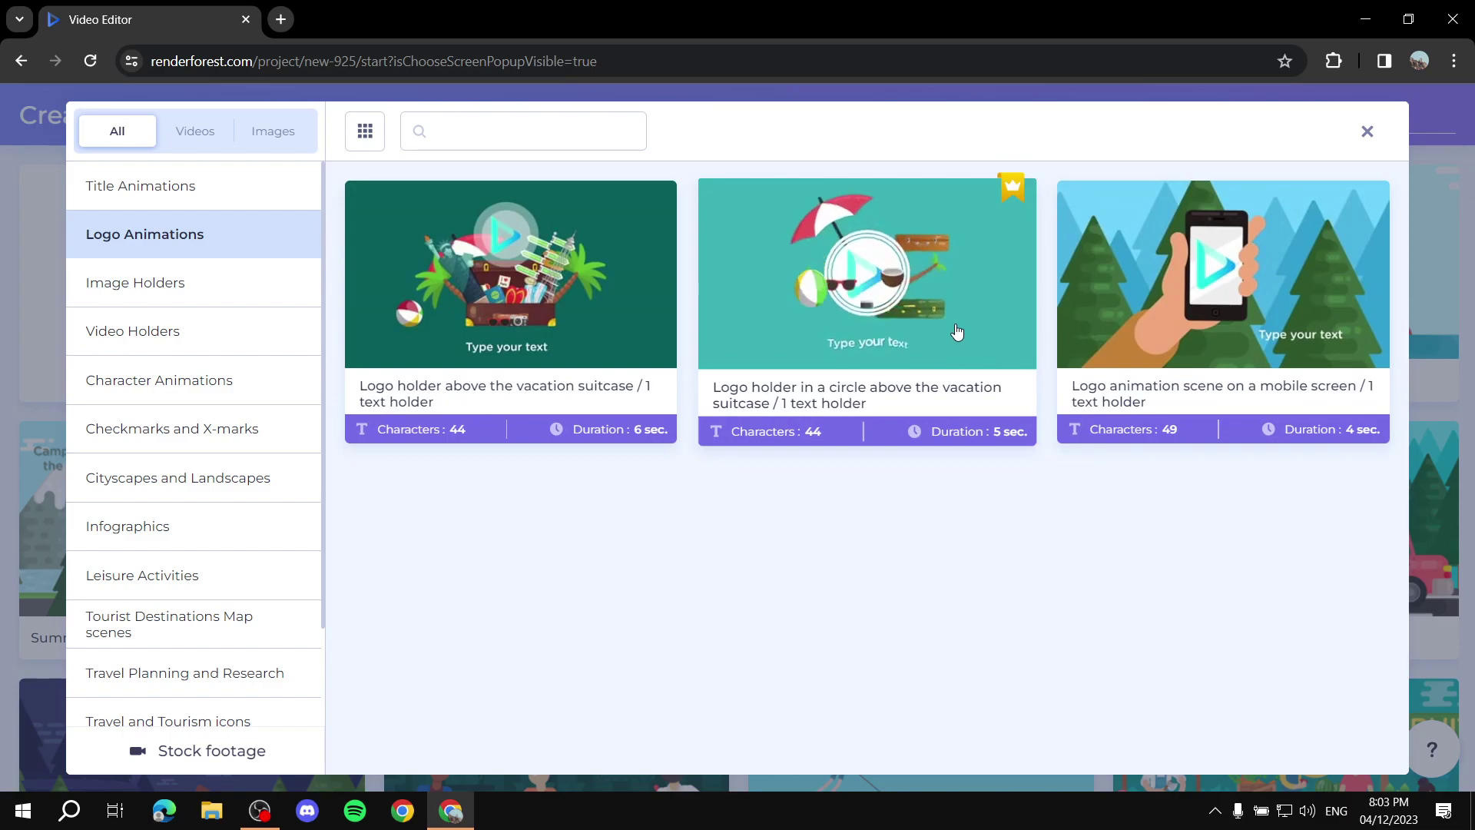
Step: Pick the logo animation scene on a mobile screen and the Night cityscape background title scene with 2 text holders
{"action": "left_click", "coordinate": [956, 333]}
{"action": "left_click", "coordinate": [956, 332]}
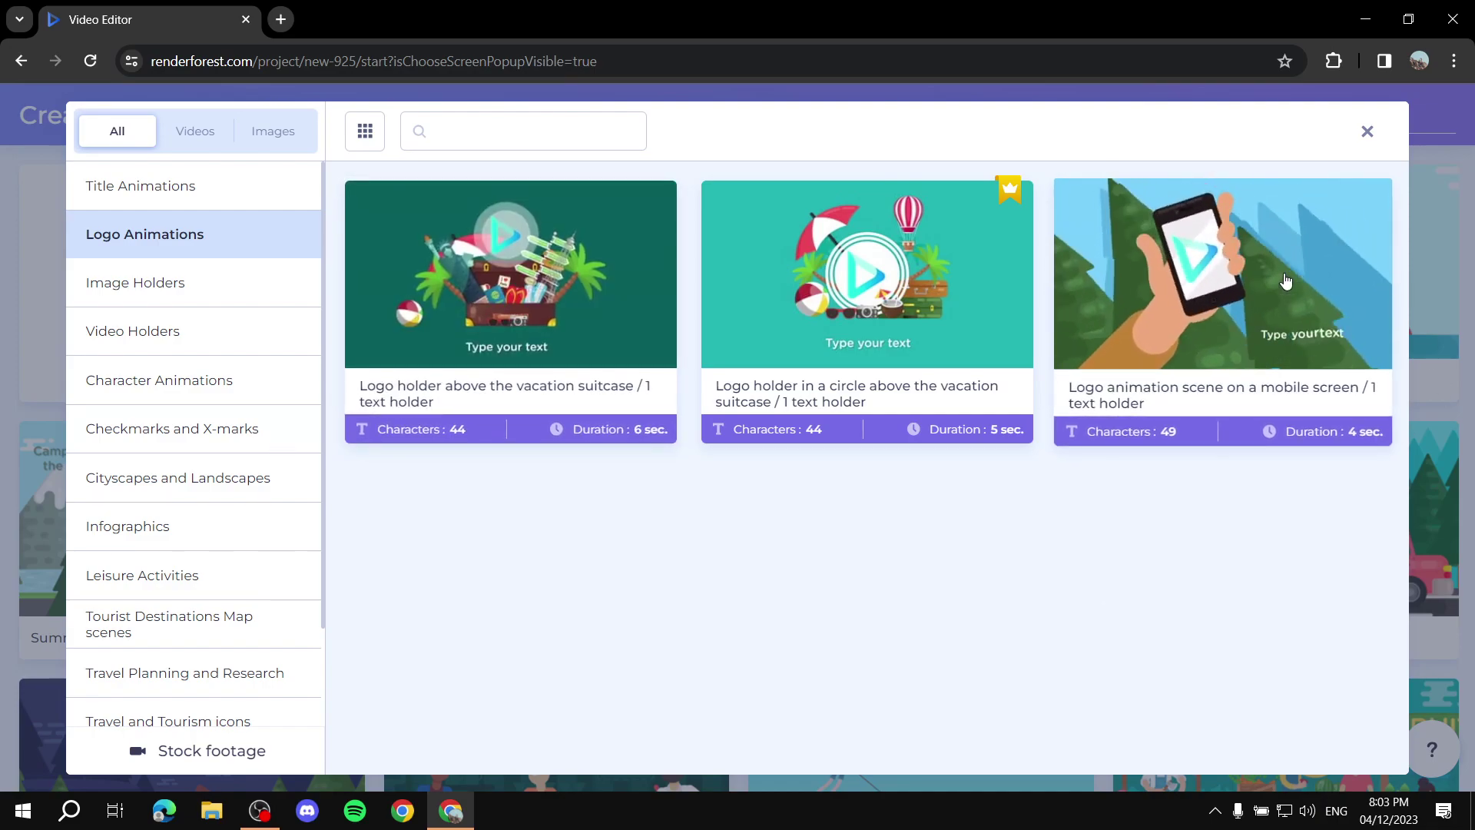
{"action": "left_click", "coordinate": [1353, 252]}
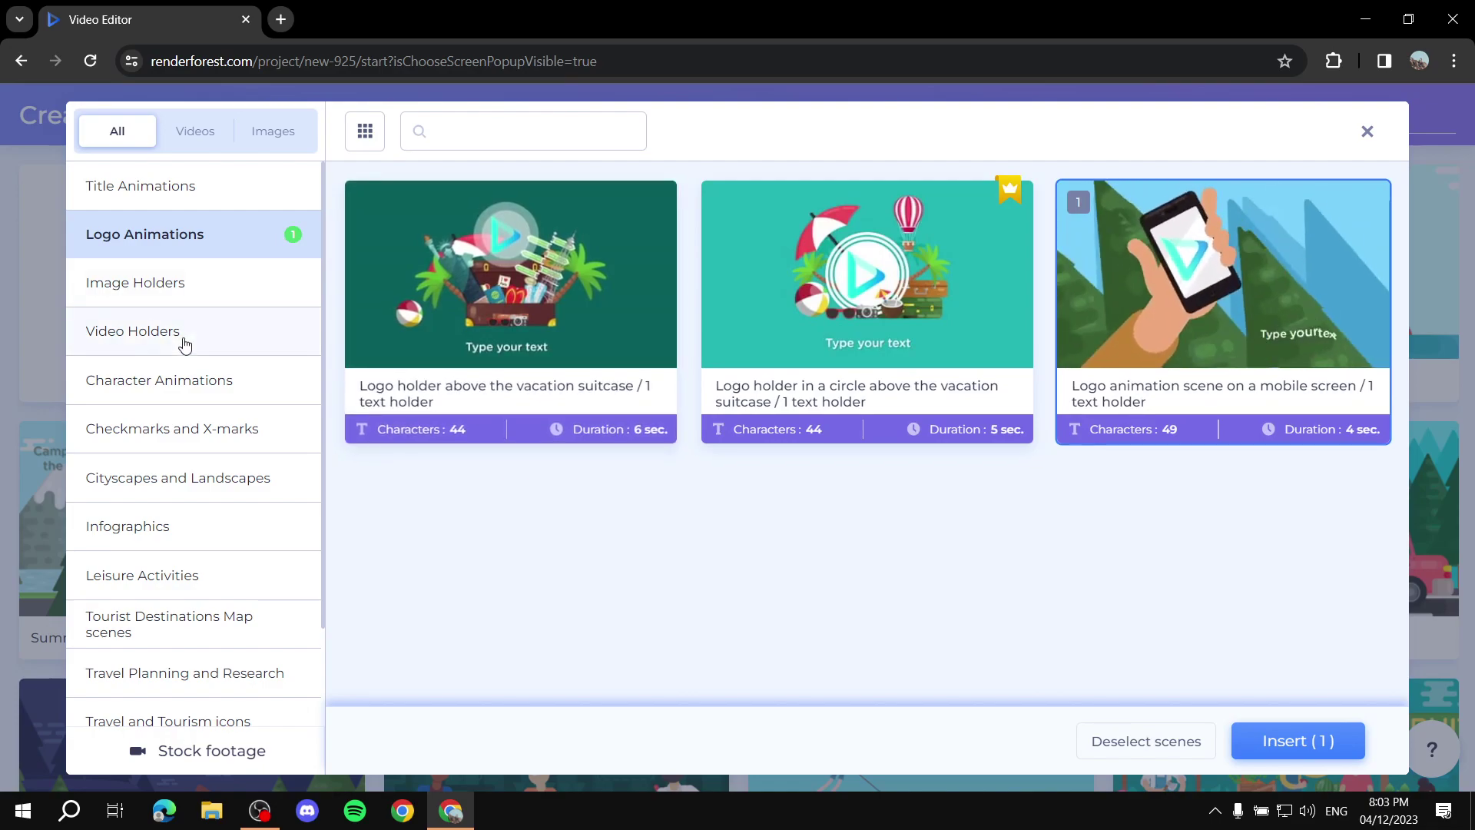
{"action": "left_click", "coordinate": [200, 192]}
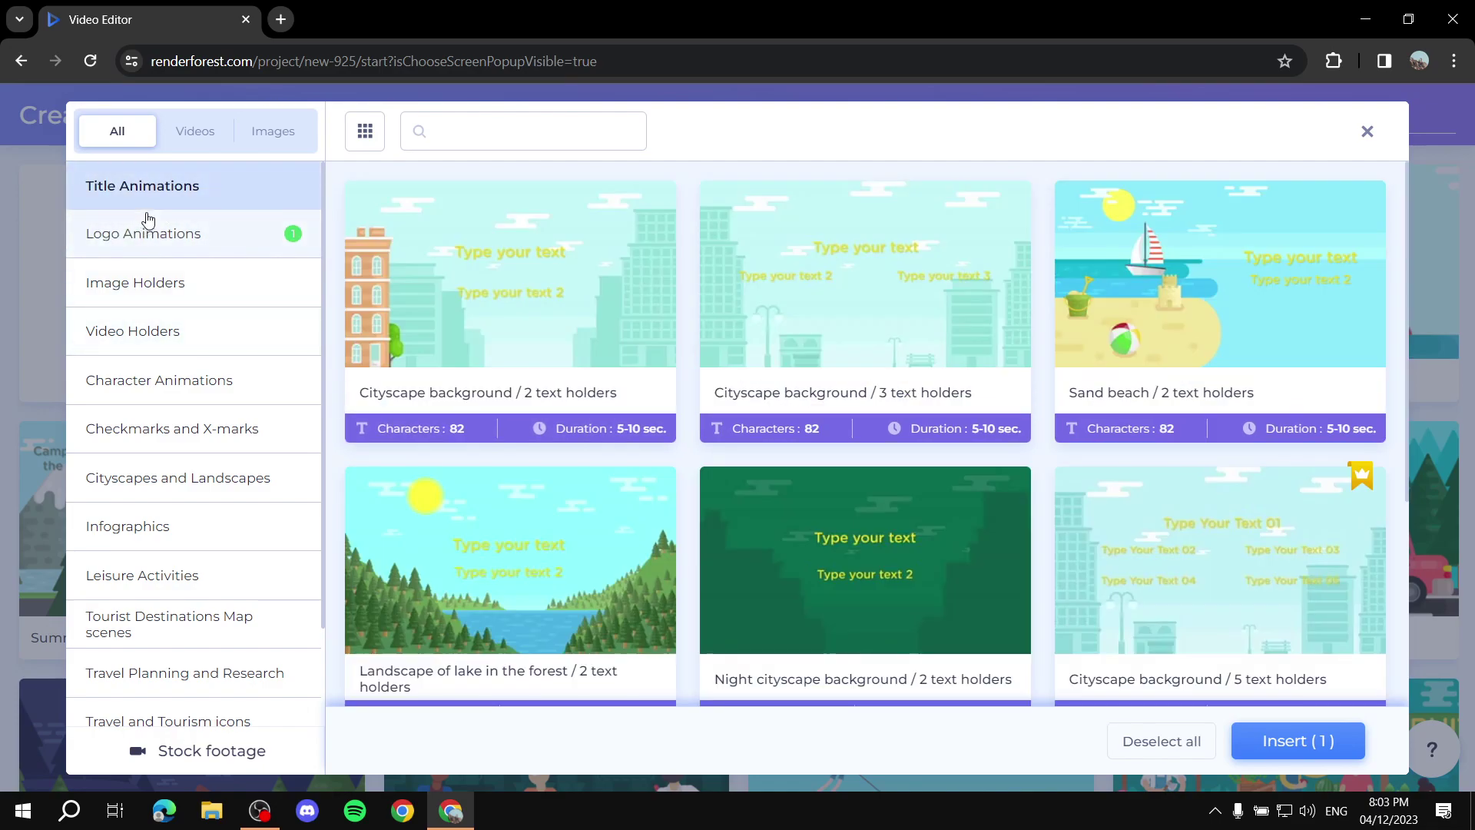
{"action": "scroll", "coordinate": [926, 461], "scroll_direction": "down", "scroll_amount": 1}
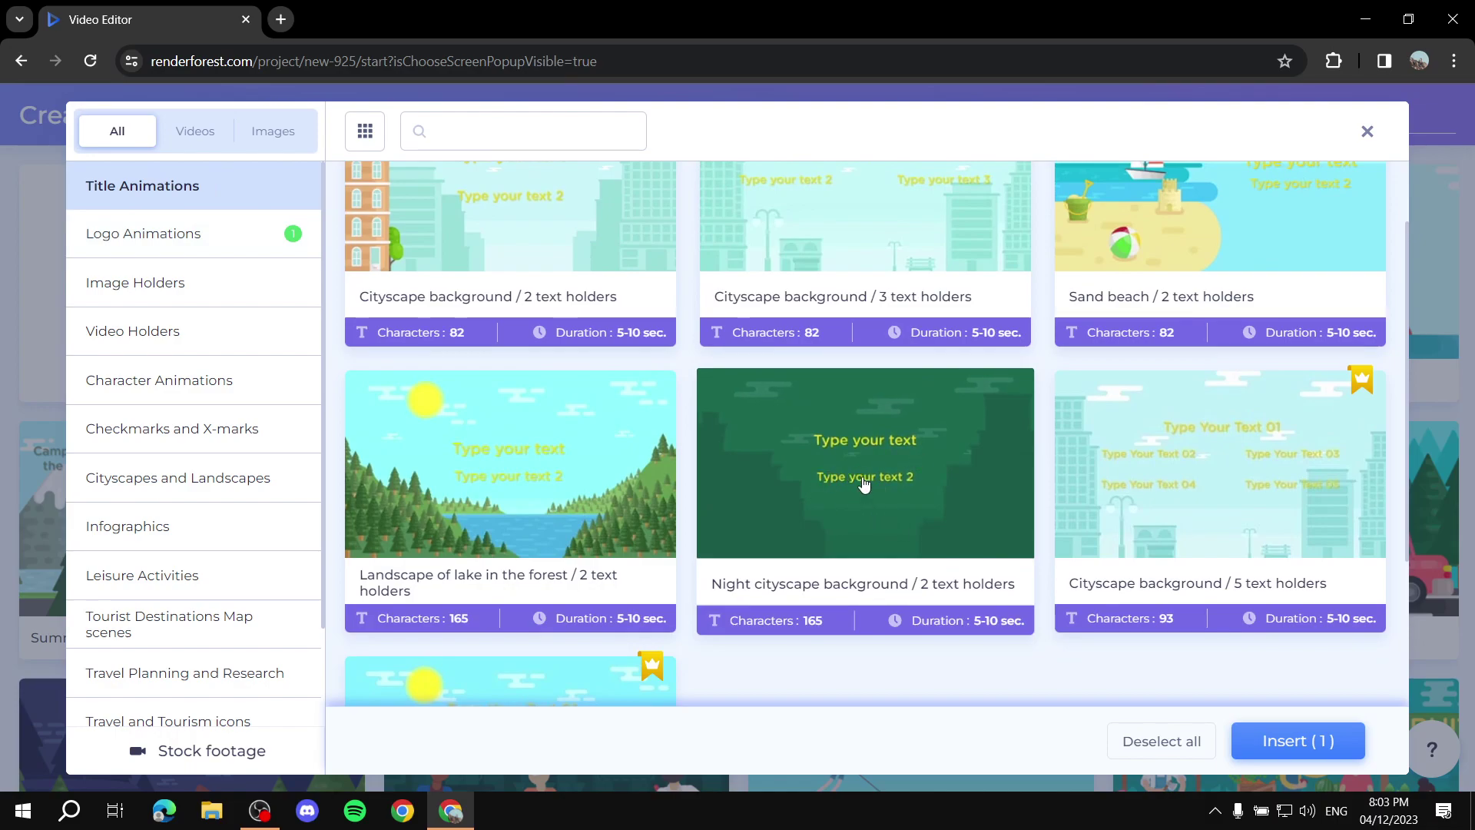
{"action": "left_click", "coordinate": [864, 484]}
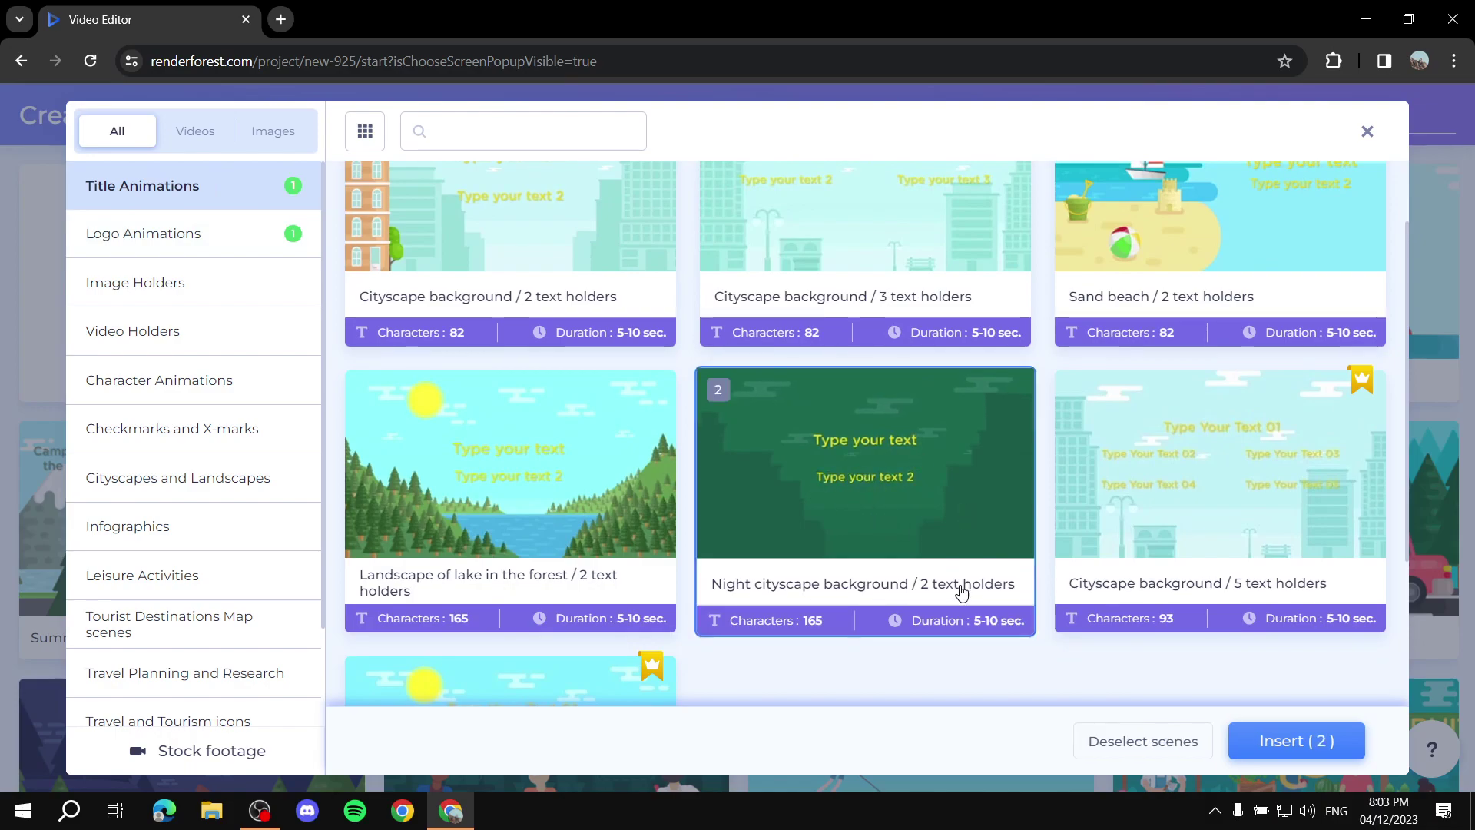
Step: Browse the video holder, checkmark and character scenes and pick Boy climbing up a mountainside from Leisure Activities
{"action": "left_click", "coordinate": [198, 337]}
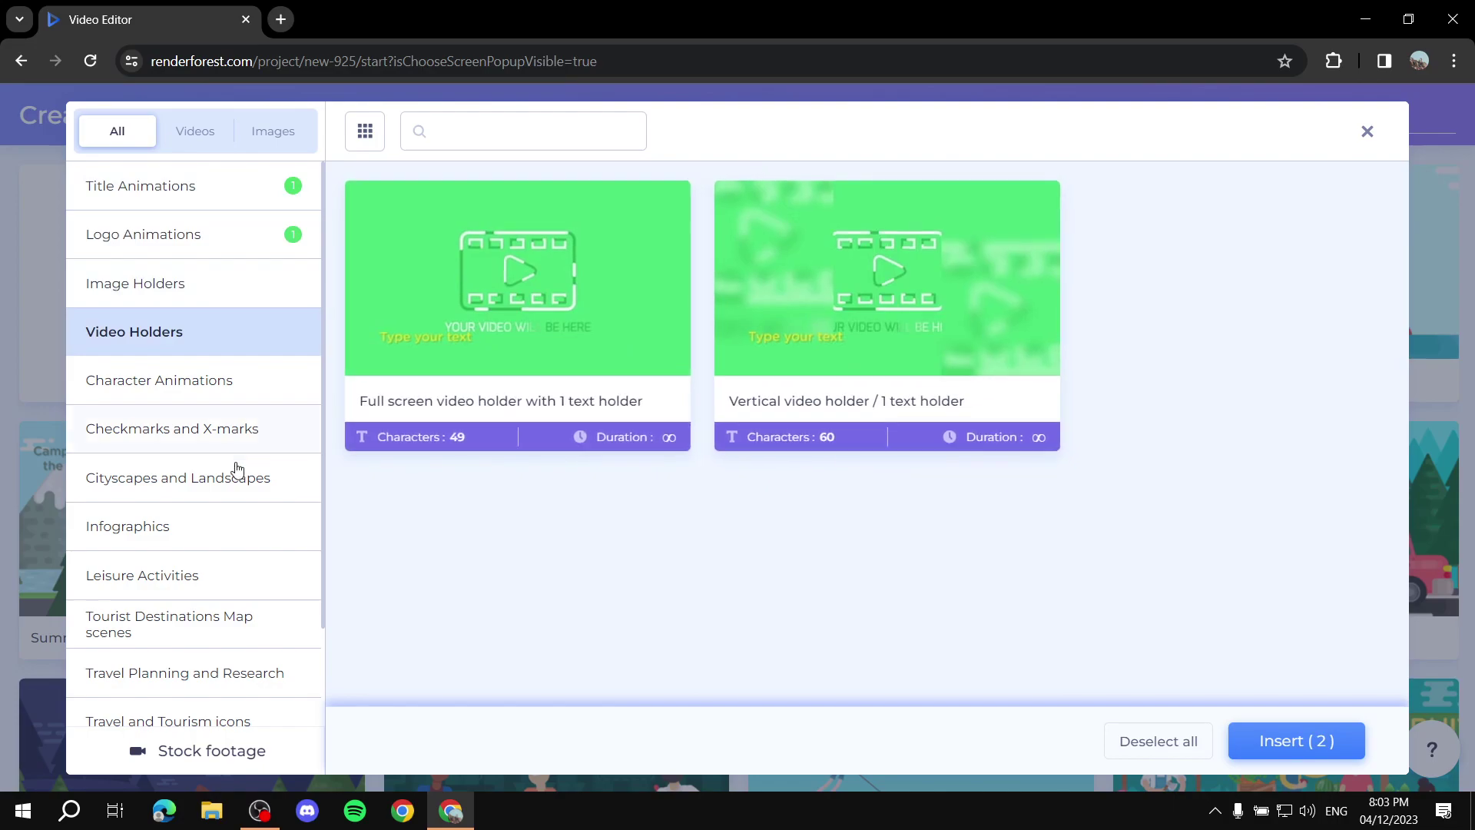
{"action": "left_click", "coordinate": [224, 428]}
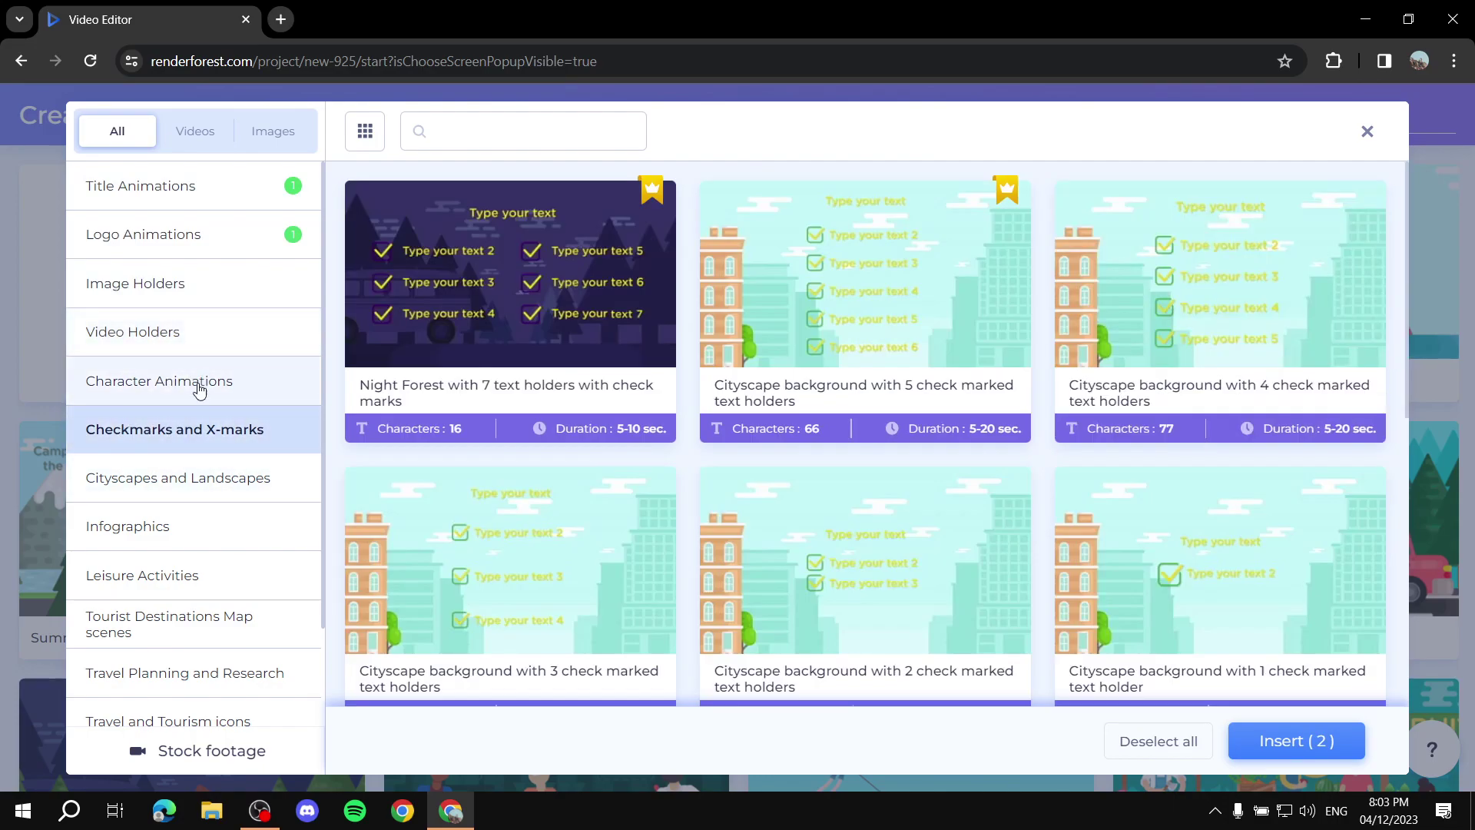
{"action": "left_click", "coordinate": [199, 382]}
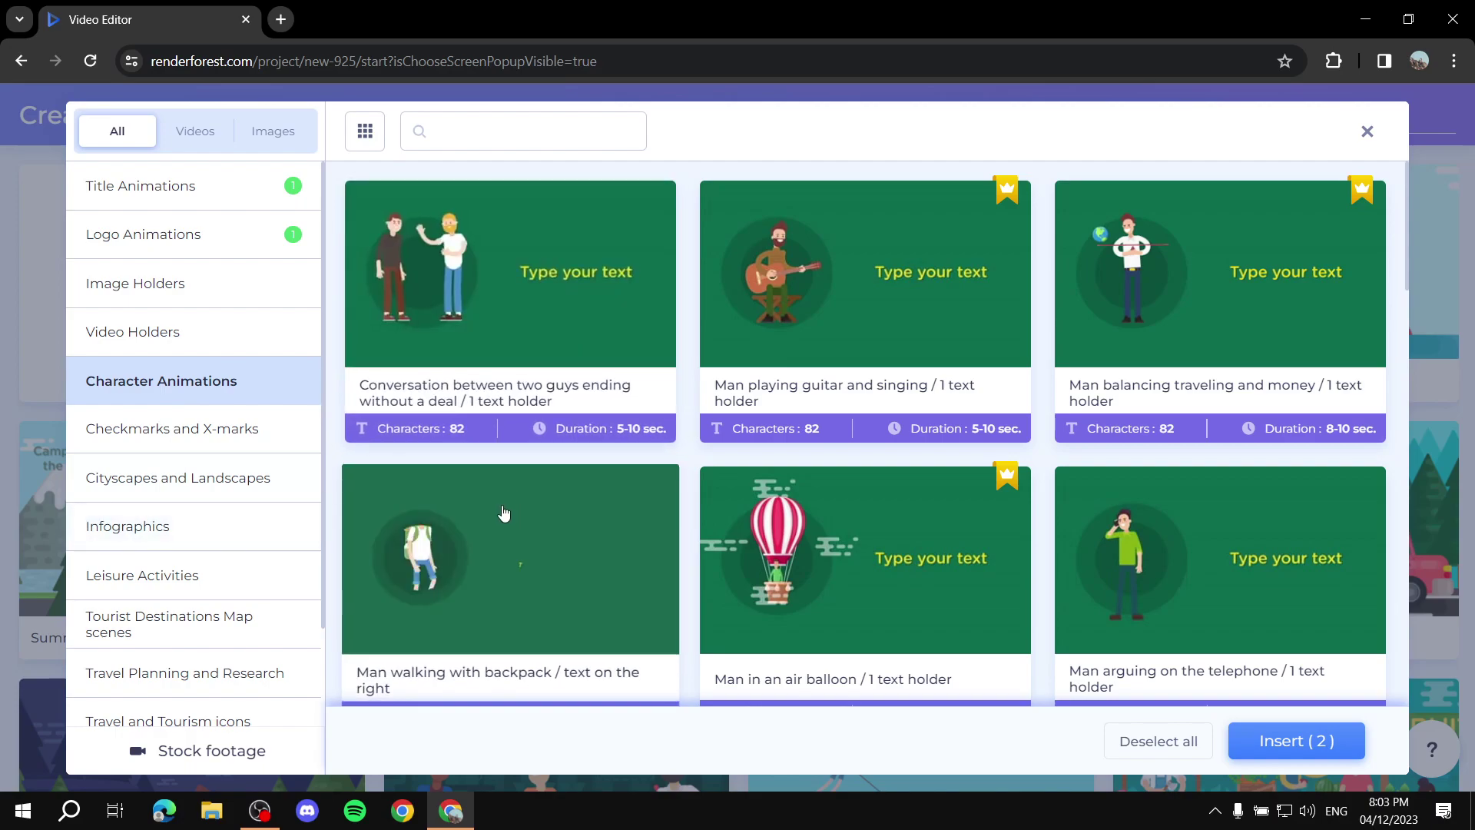
{"action": "scroll", "coordinate": [504, 514], "scroll_direction": "down", "scroll_amount": 1}
{"action": "scroll", "coordinate": [175, 476], "scroll_direction": "down", "scroll_amount": 2}
{"action": "left_click", "coordinate": [176, 458]}
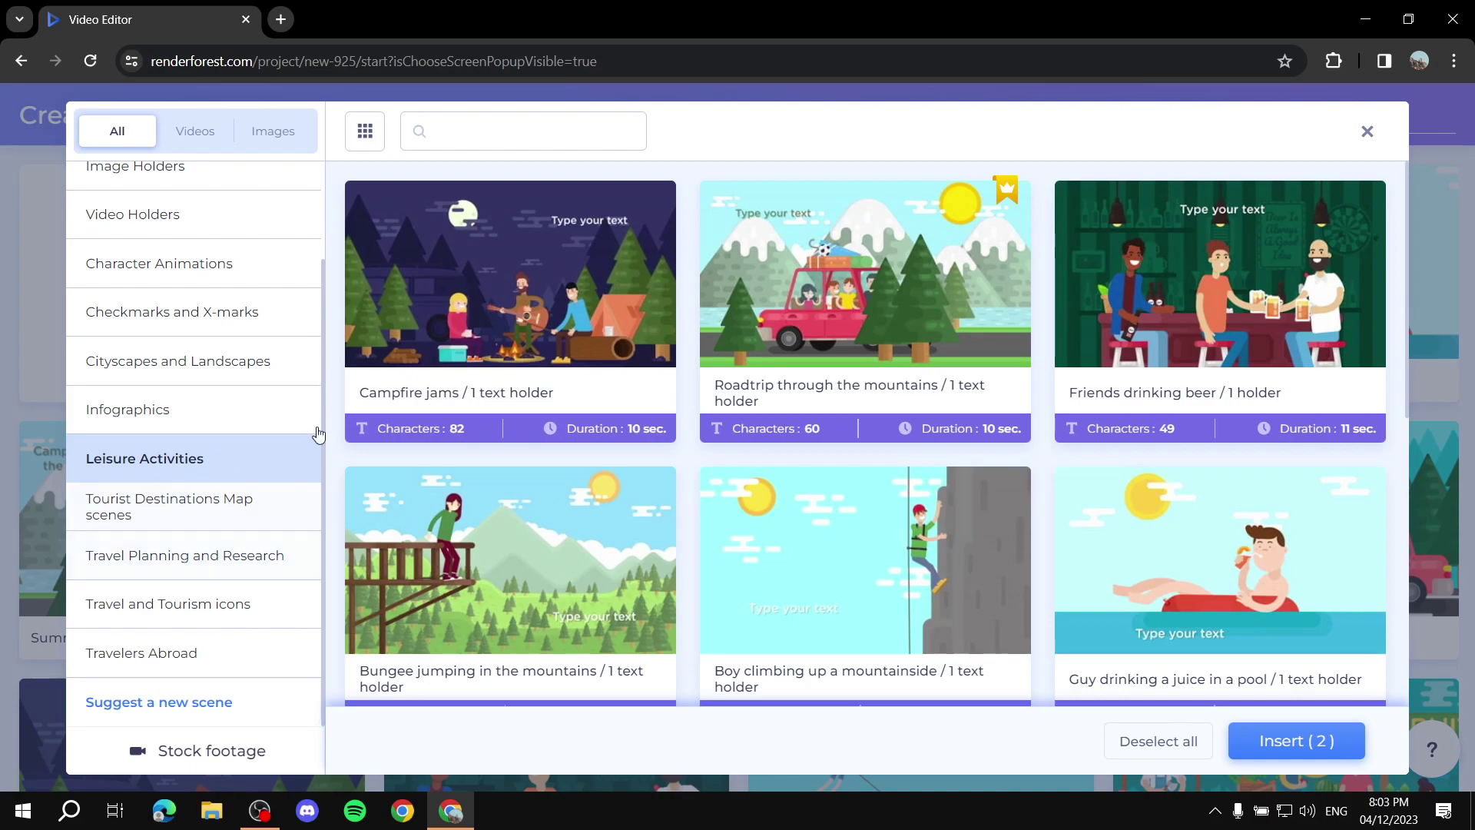
{"action": "scroll", "coordinate": [352, 451], "scroll_direction": "down", "scroll_amount": 2}
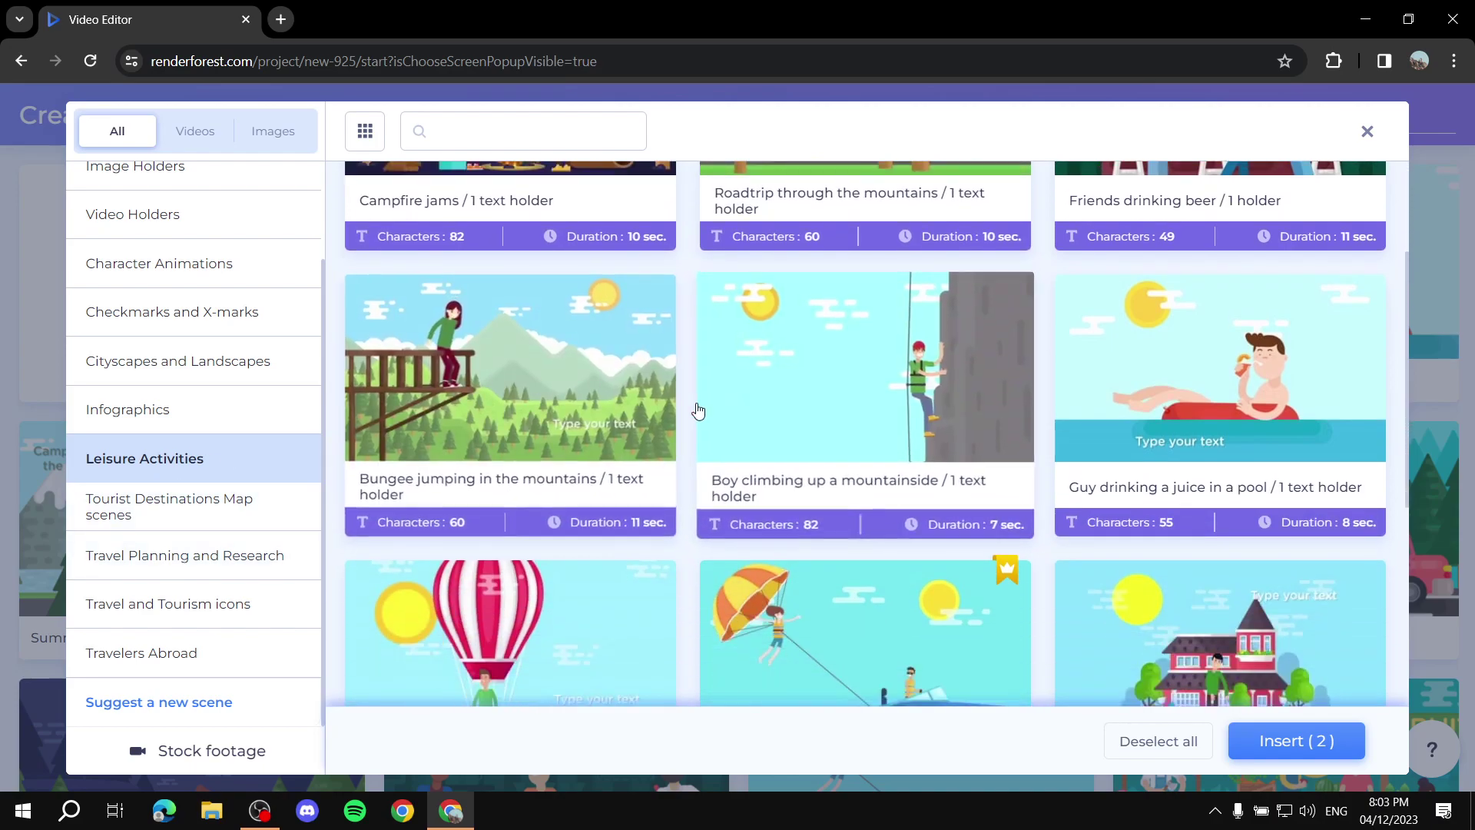
{"action": "left_click", "coordinate": [874, 404]}
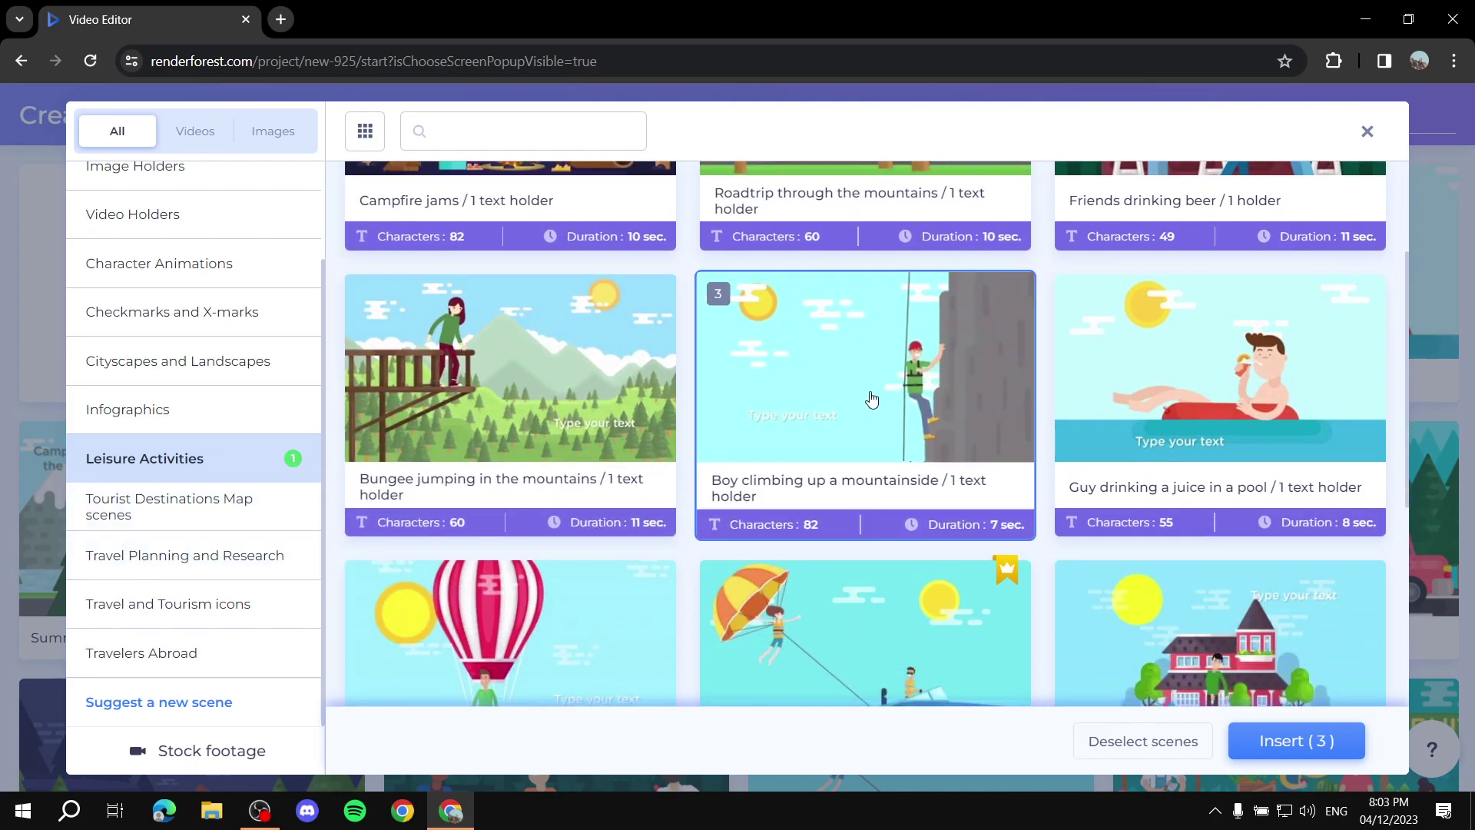
Step: Examine the scene library's image and video filters and its stock footage collection, returning to the full scene list
{"action": "scroll", "coordinate": [250, 326], "scroll_direction": "up", "scroll_amount": 2}
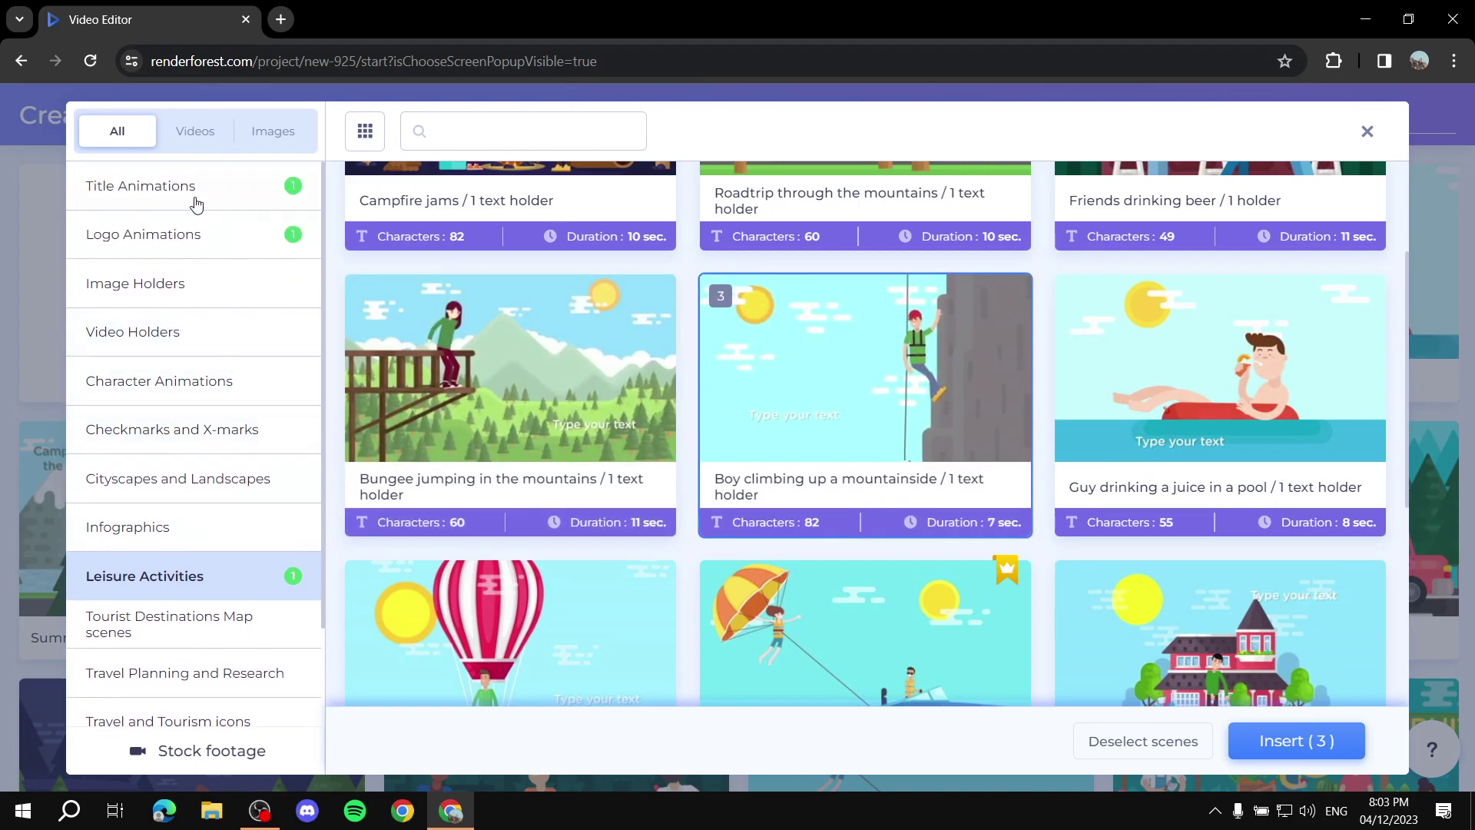
{"action": "left_click", "coordinate": [276, 132]}
{"action": "left_click", "coordinate": [188, 132]}
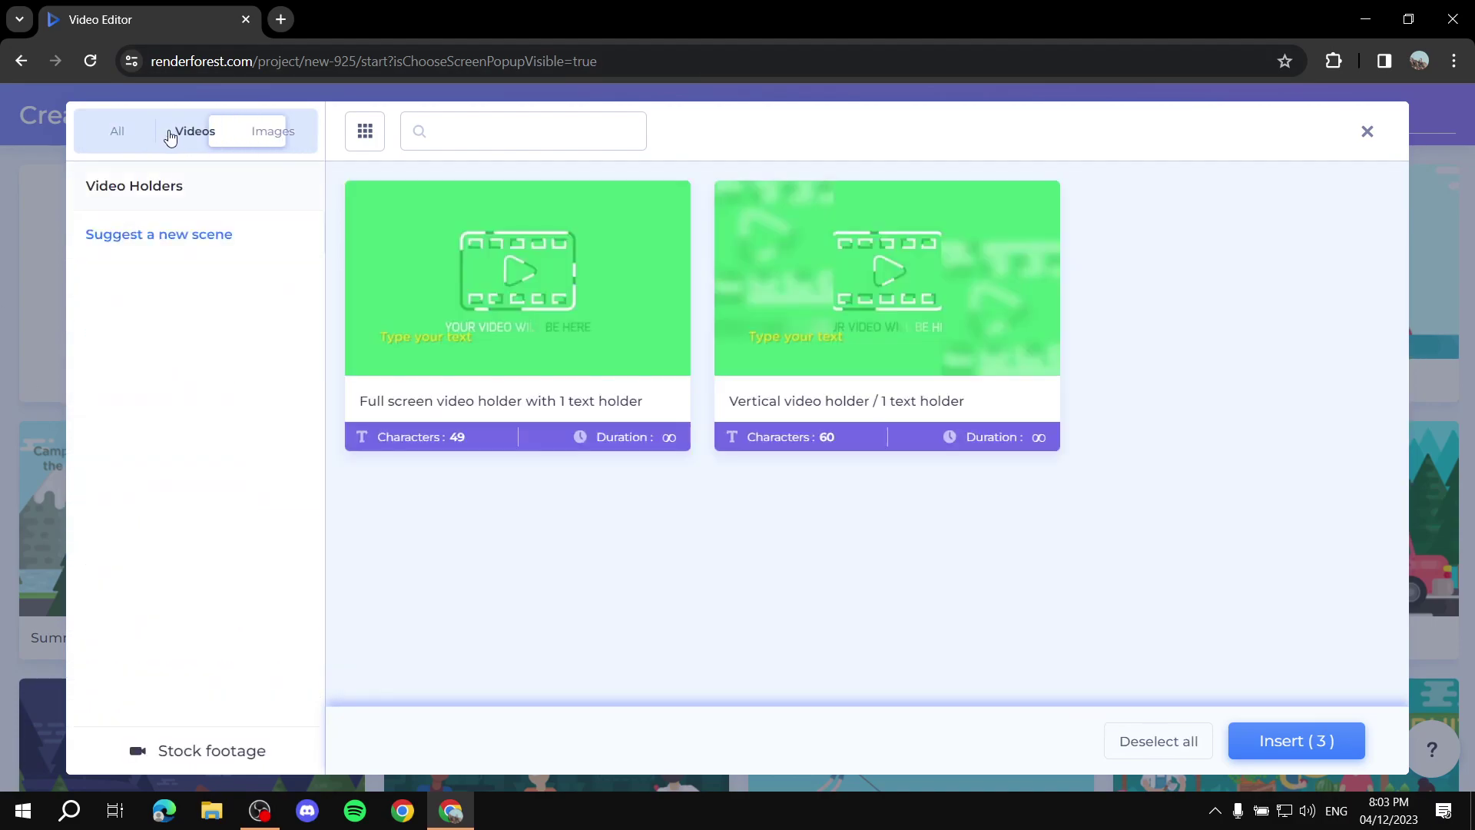
{"action": "left_click", "coordinate": [154, 134]}
{"action": "left_click", "coordinate": [278, 132]}
{"action": "left_click", "coordinate": [192, 132]}
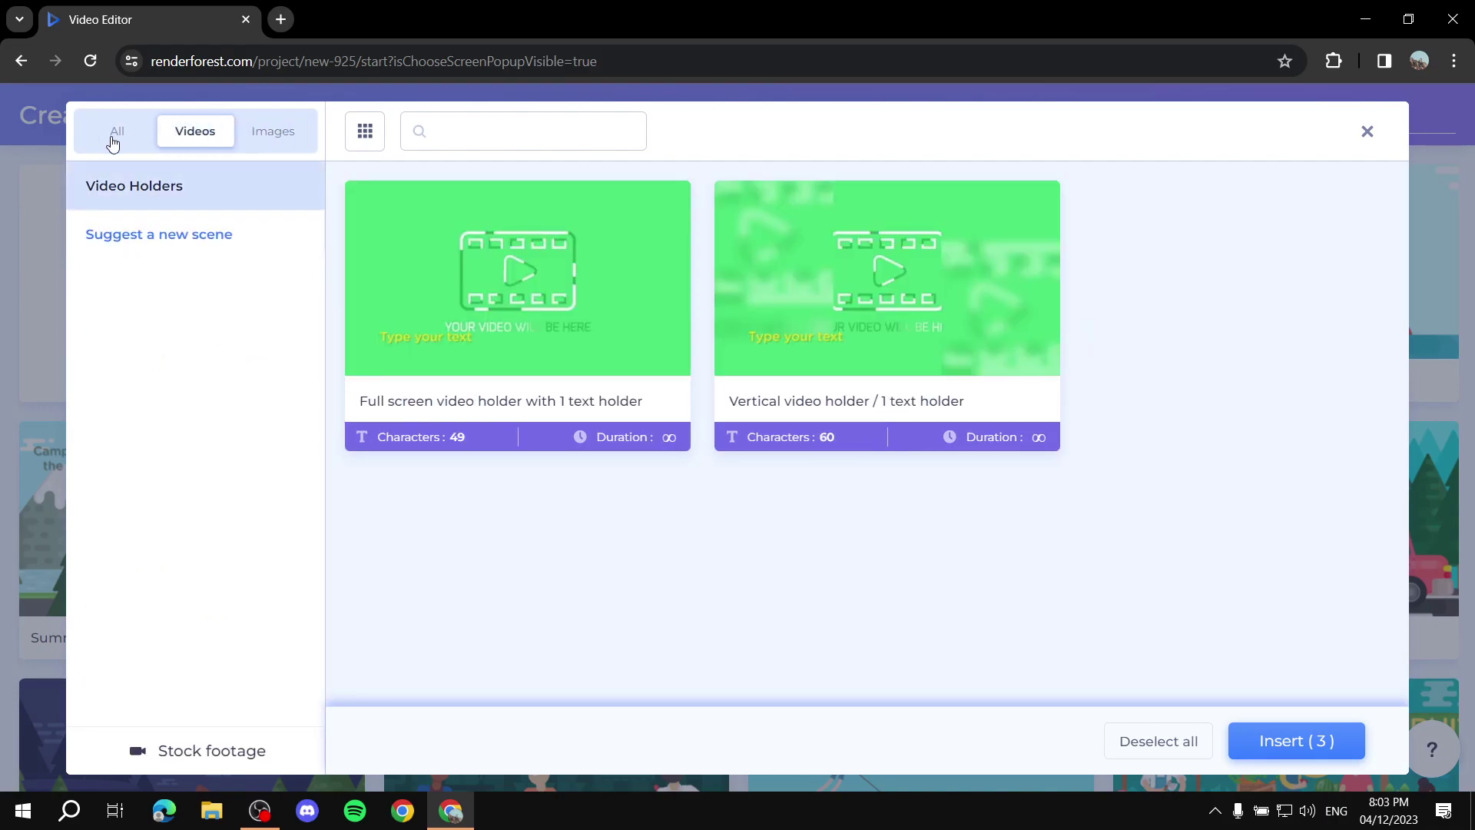
{"action": "left_click", "coordinate": [117, 135]}
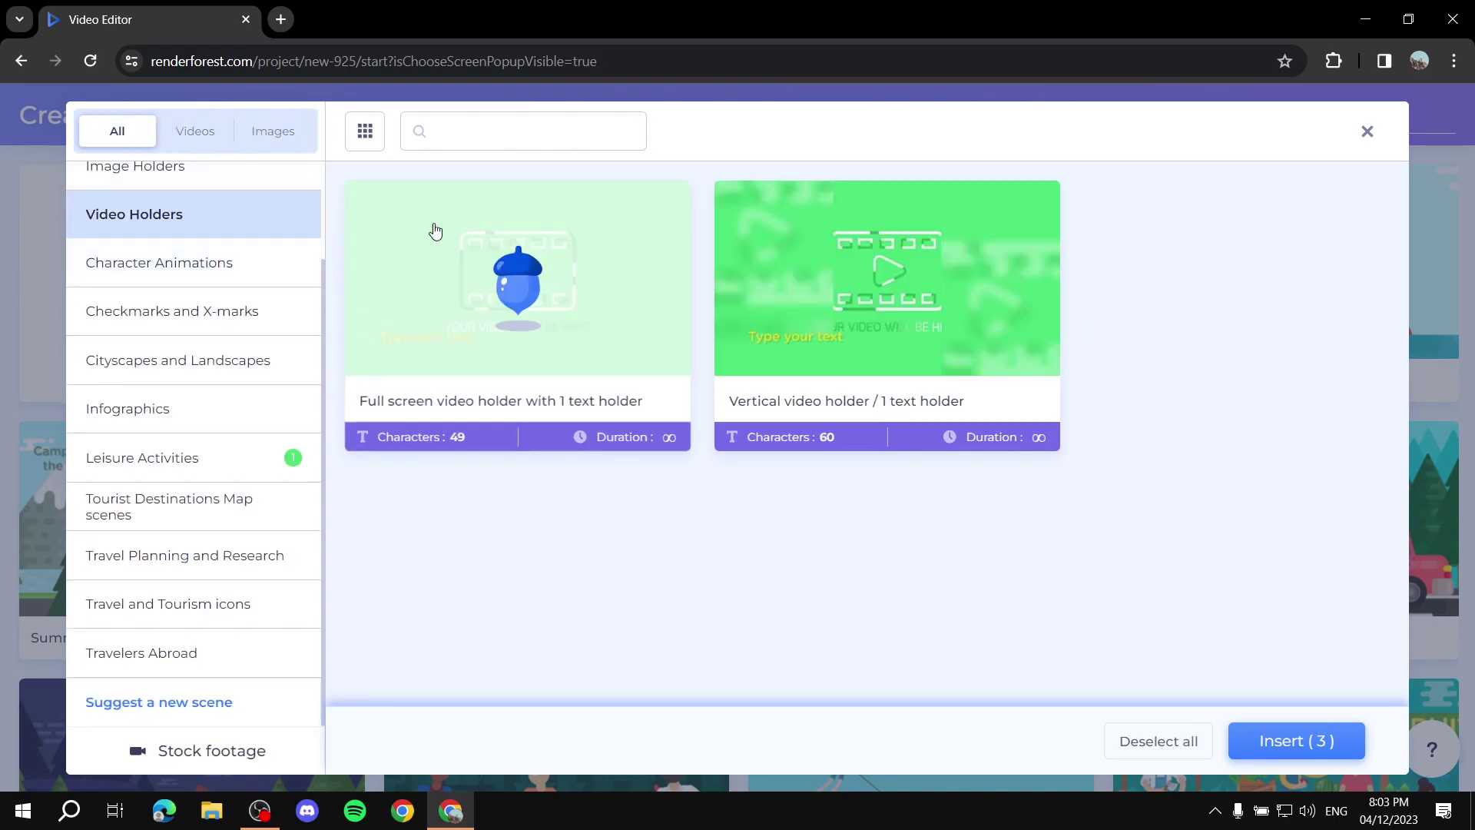
{"action": "left_click", "coordinate": [173, 758]}
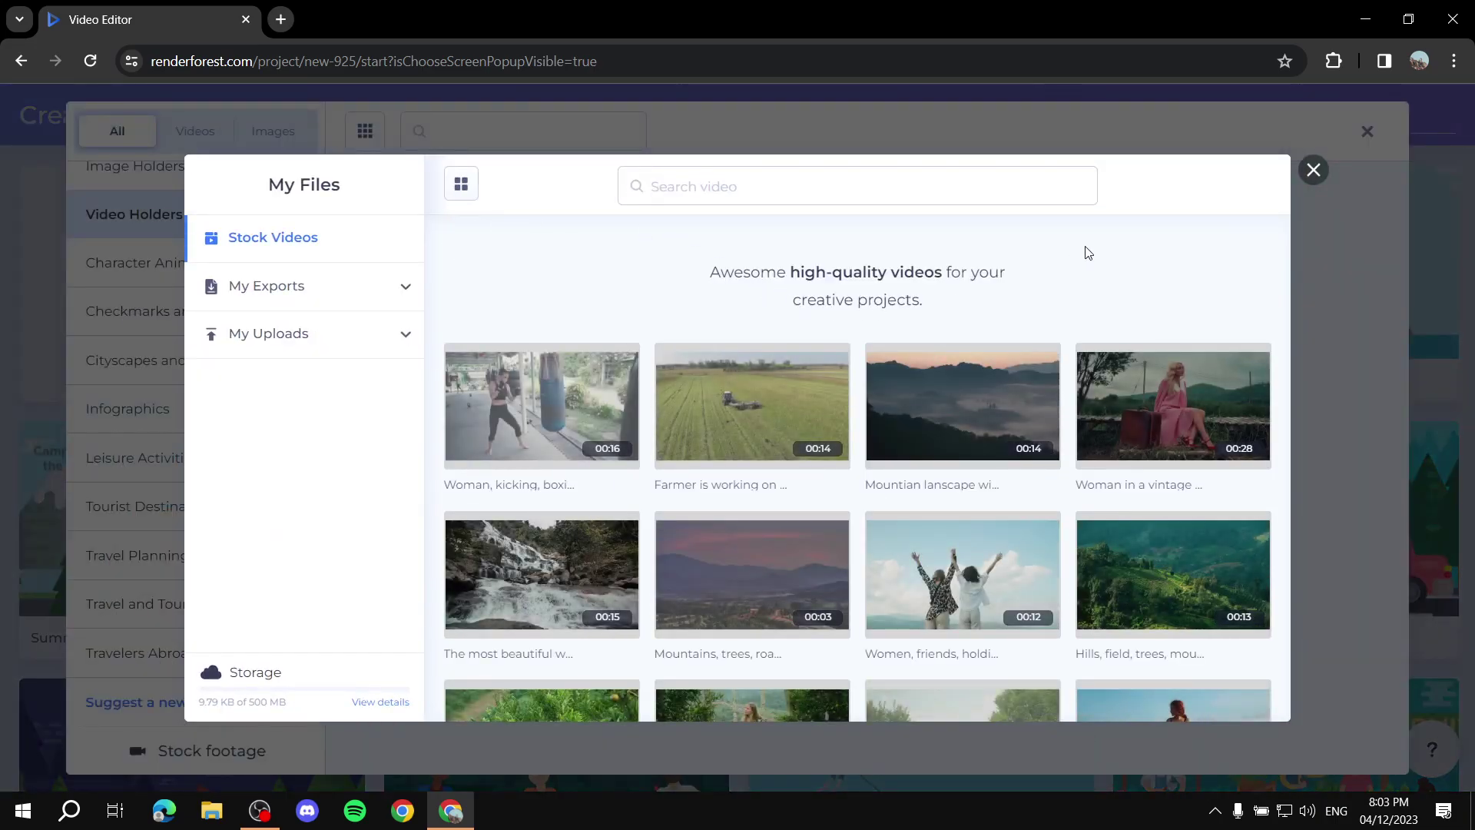
{"action": "left_click", "coordinate": [1314, 170]}
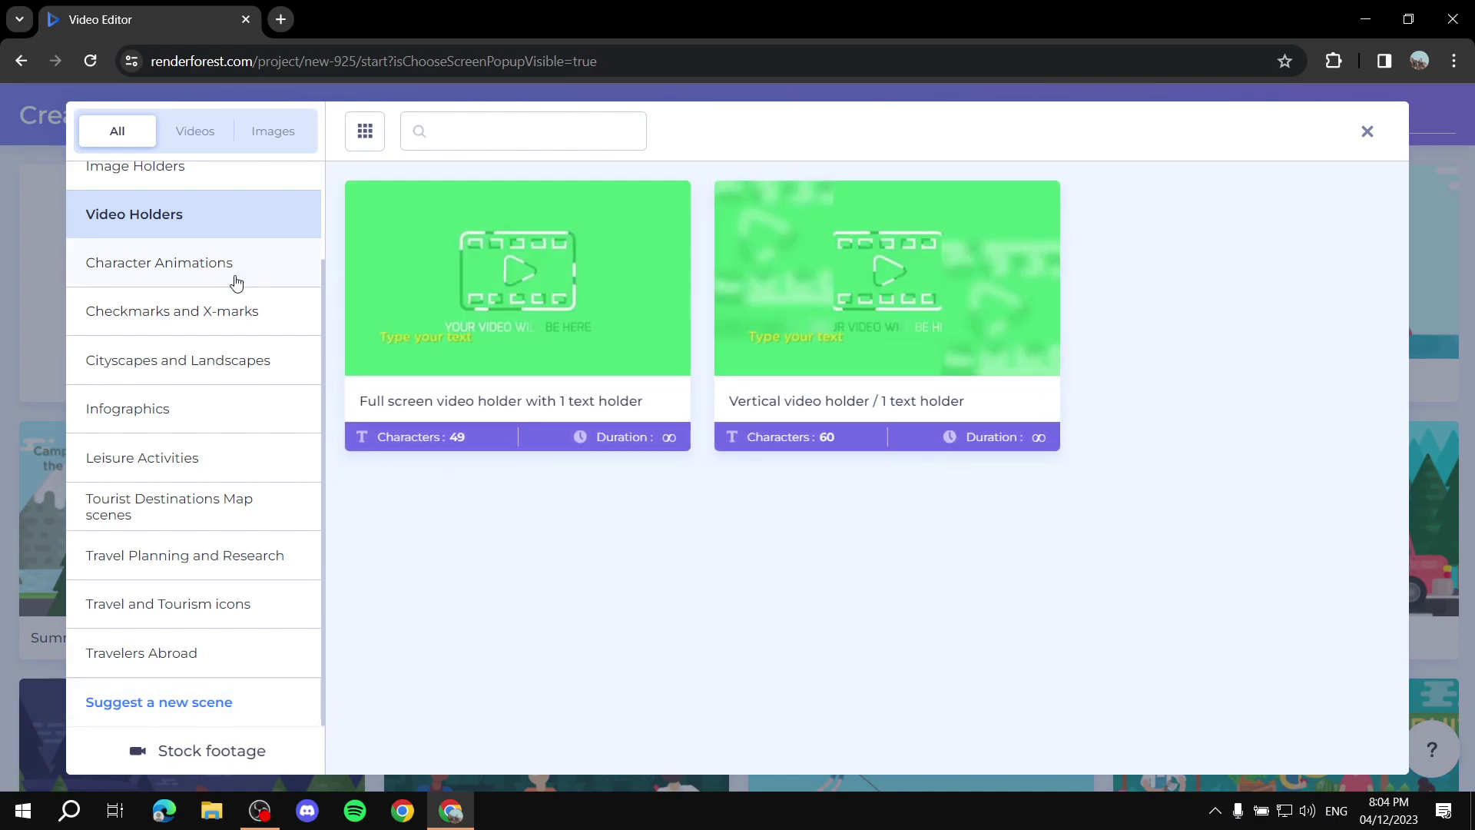
Step: Select the mobile screen scene from Logo Animations and the Night cityscape background / 2 text holders scene from Title Animations
{"action": "left_click", "coordinate": [210, 271]}
{"action": "left_click", "coordinate": [200, 329]}
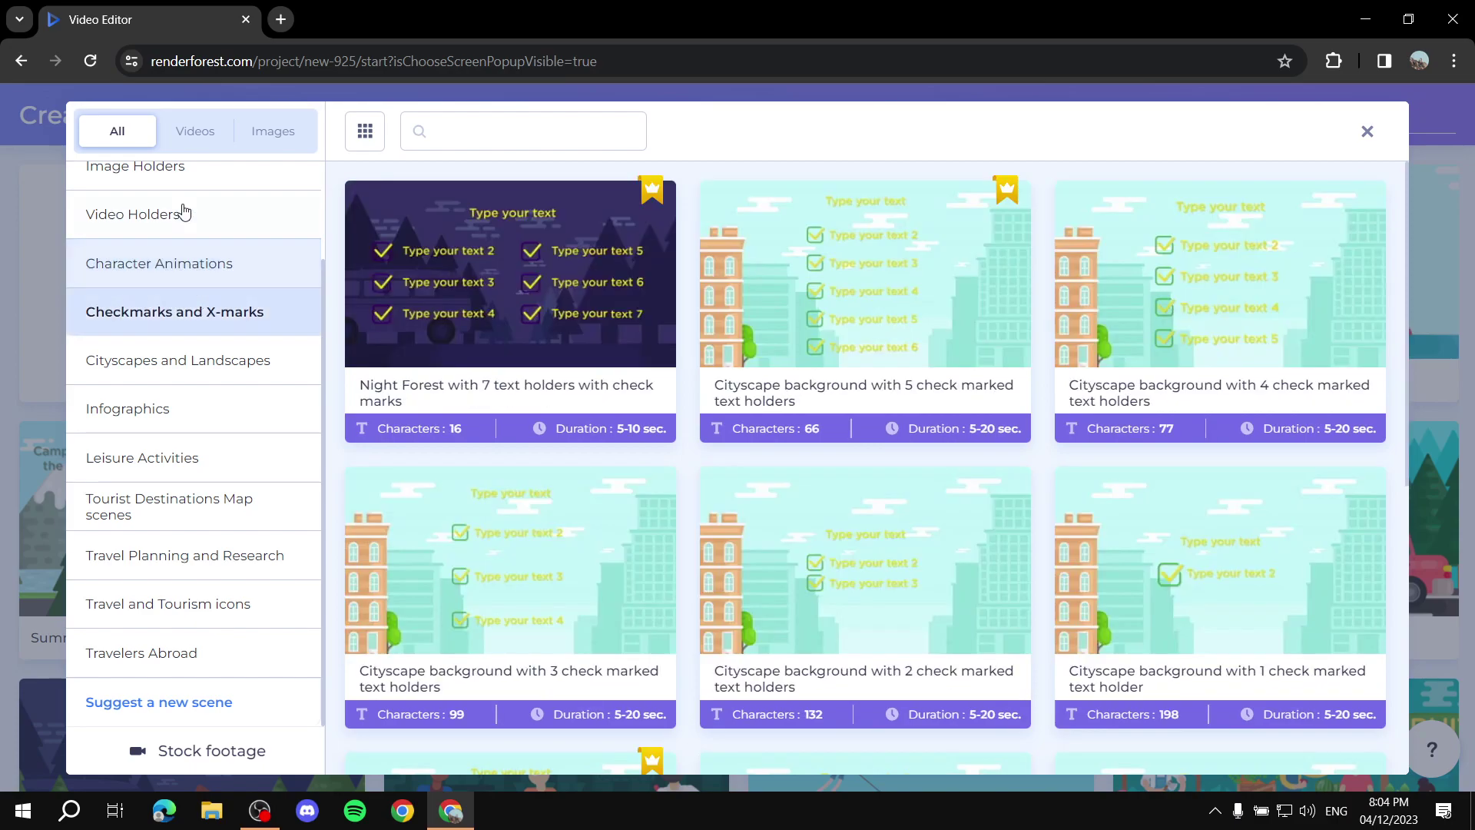
{"action": "scroll", "coordinate": [187, 293], "scroll_direction": "up", "scroll_amount": 2}
{"action": "left_click", "coordinate": [186, 223]}
{"action": "left_click", "coordinate": [182, 198]}
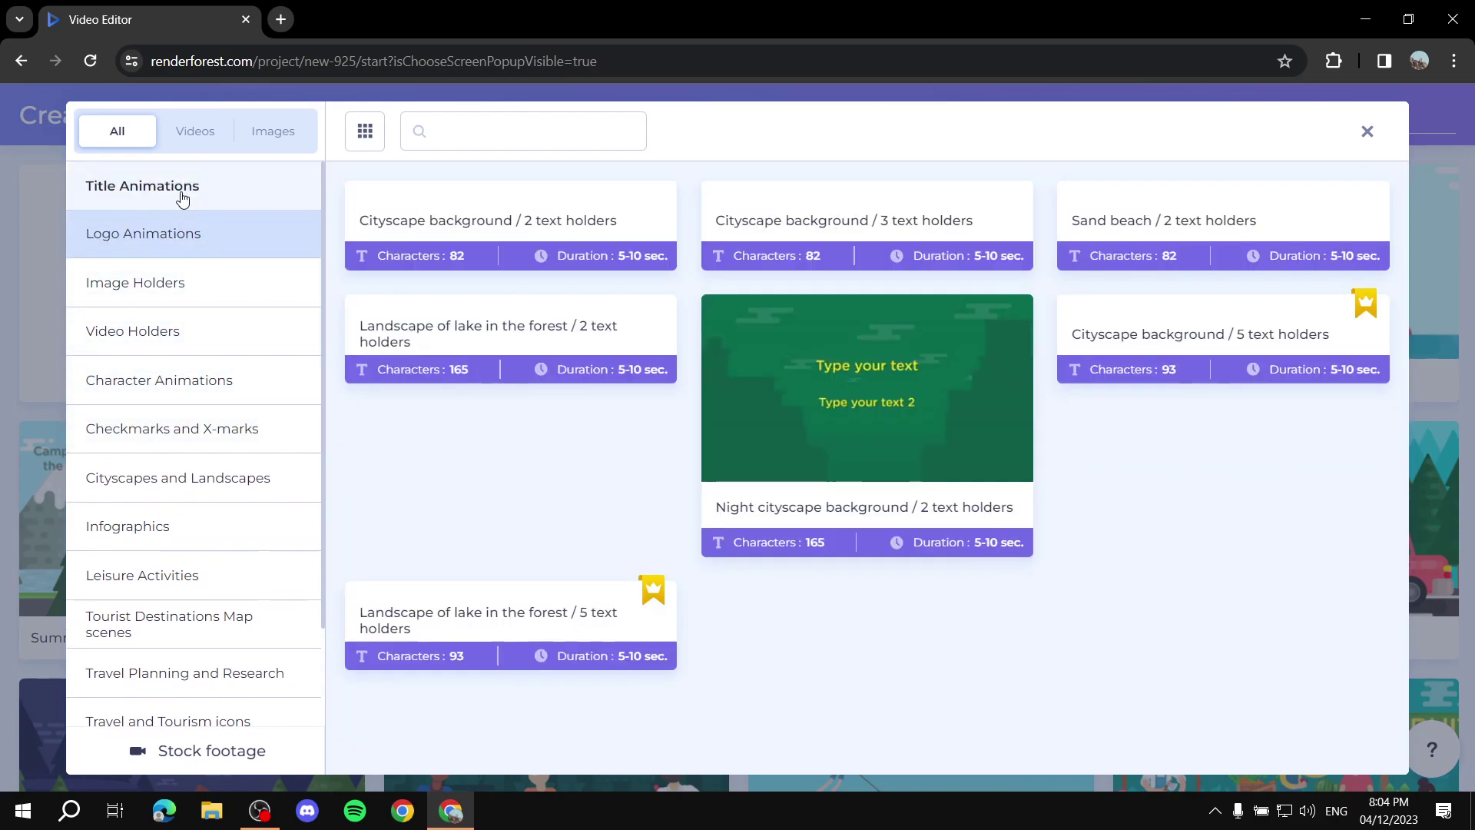
{"action": "left_click", "coordinate": [182, 241]}
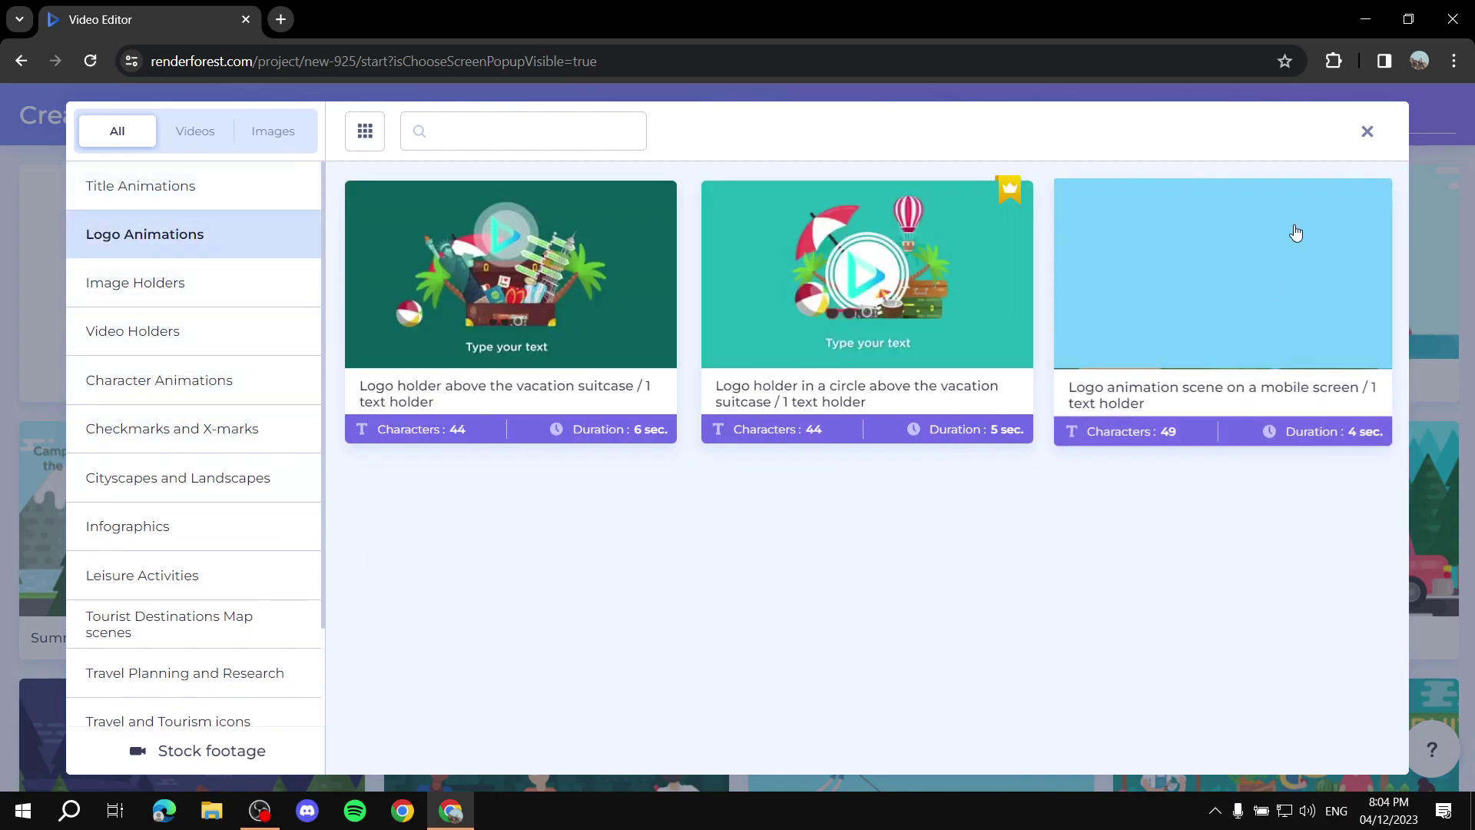
{"action": "left_click", "coordinate": [1260, 262]}
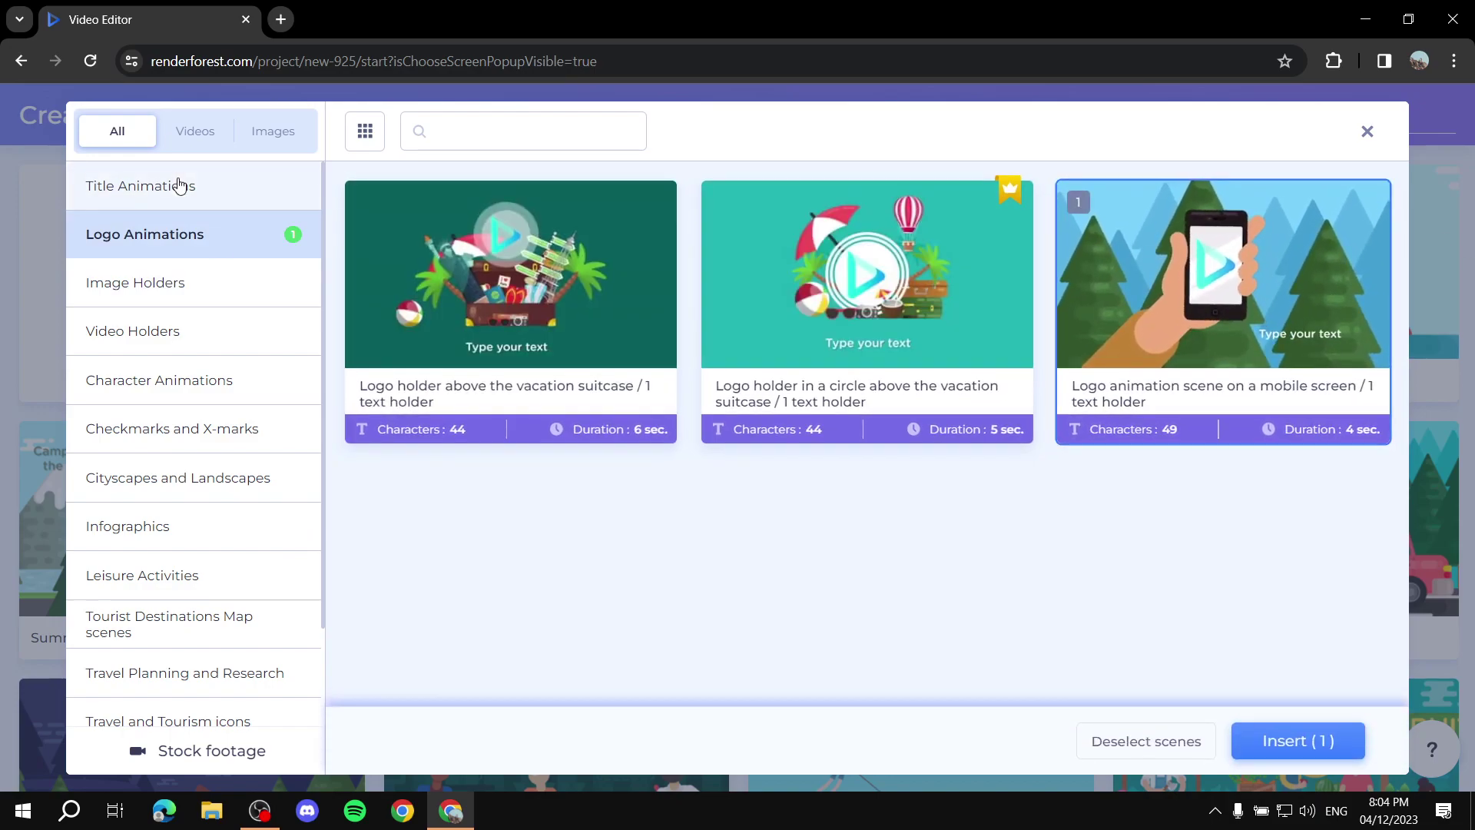
{"action": "left_click", "coordinate": [183, 190]}
{"action": "left_click", "coordinate": [892, 553]}
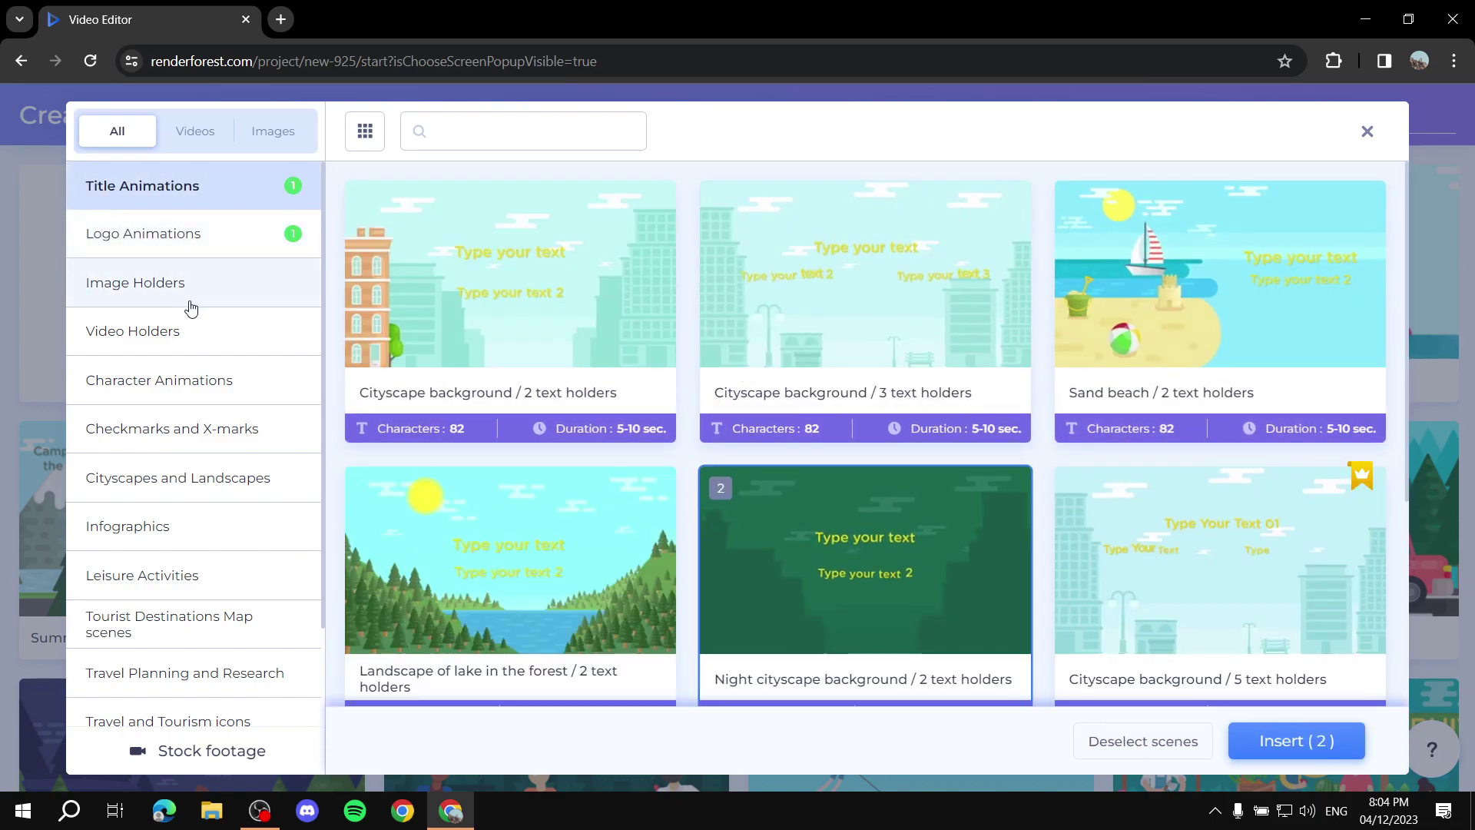
Step: Add Boy climbing up a mountainside from Leisure Activities to the selection and insert the three scenes into the project
{"action": "left_click", "coordinate": [192, 332]}
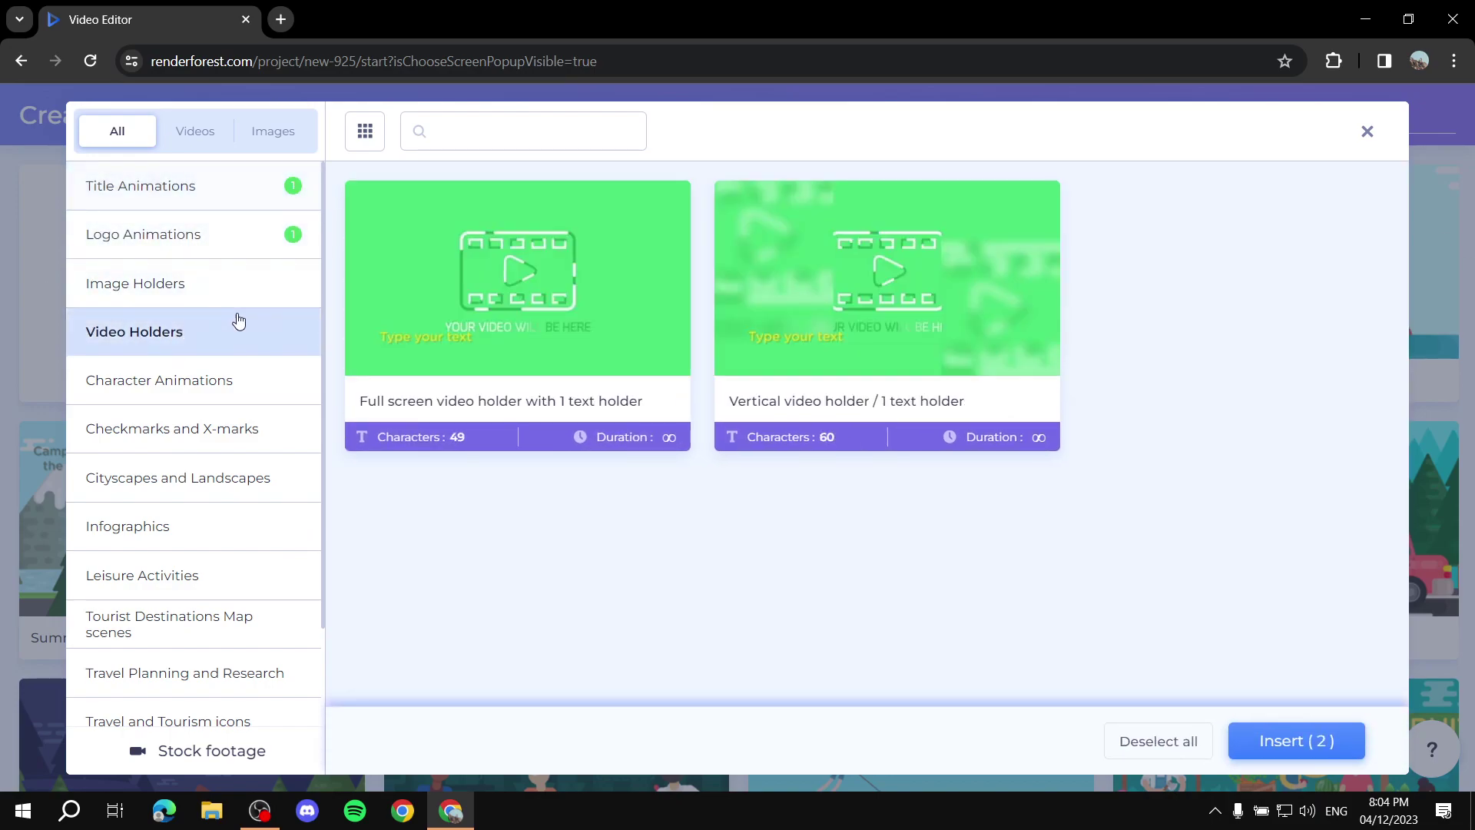
{"action": "left_click", "coordinate": [197, 305]}
{"action": "left_click", "coordinate": [171, 570]}
{"action": "left_click", "coordinate": [907, 520]}
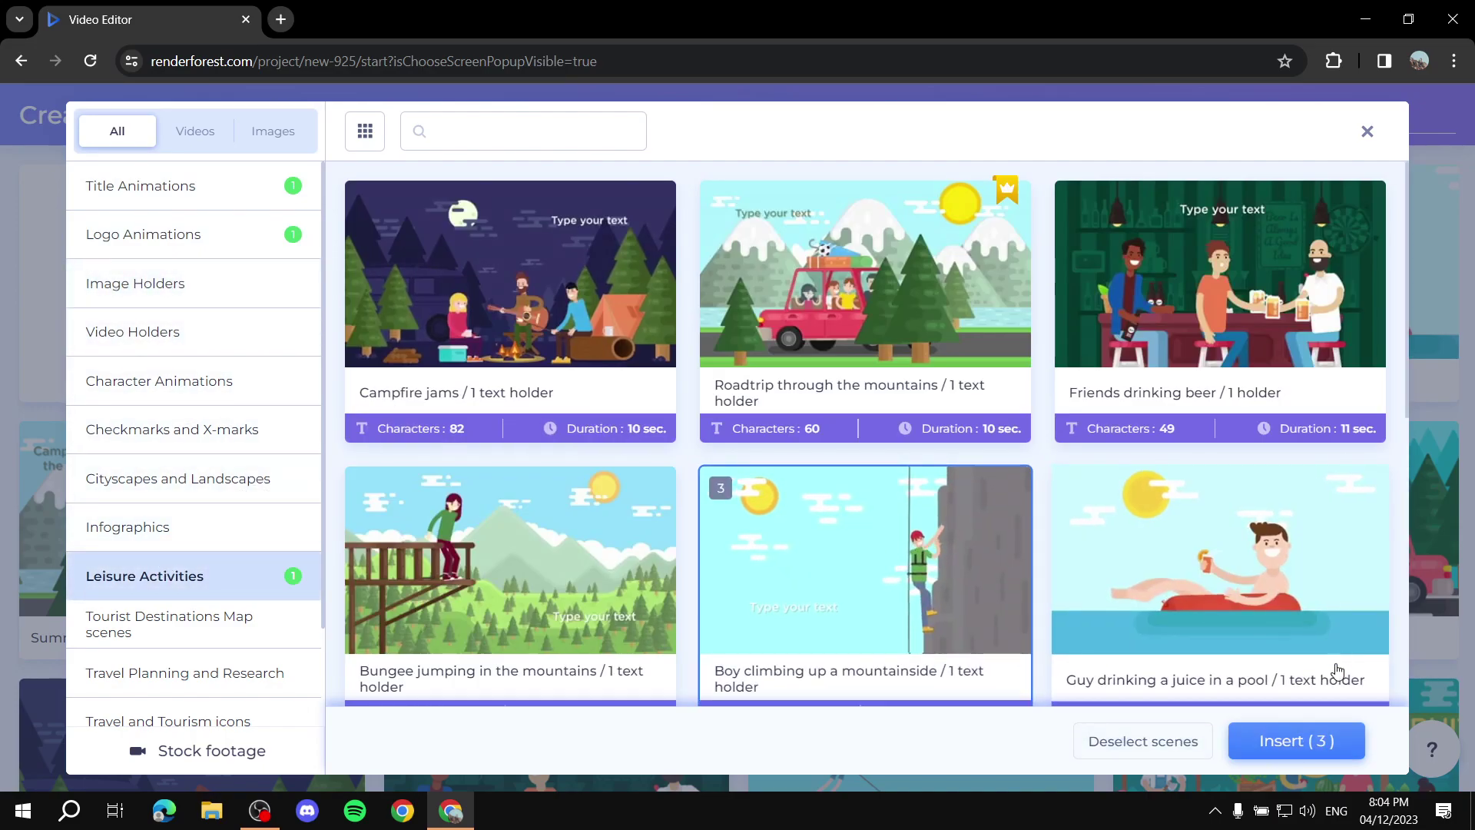
{"action": "left_click", "coordinate": [1291, 742]}
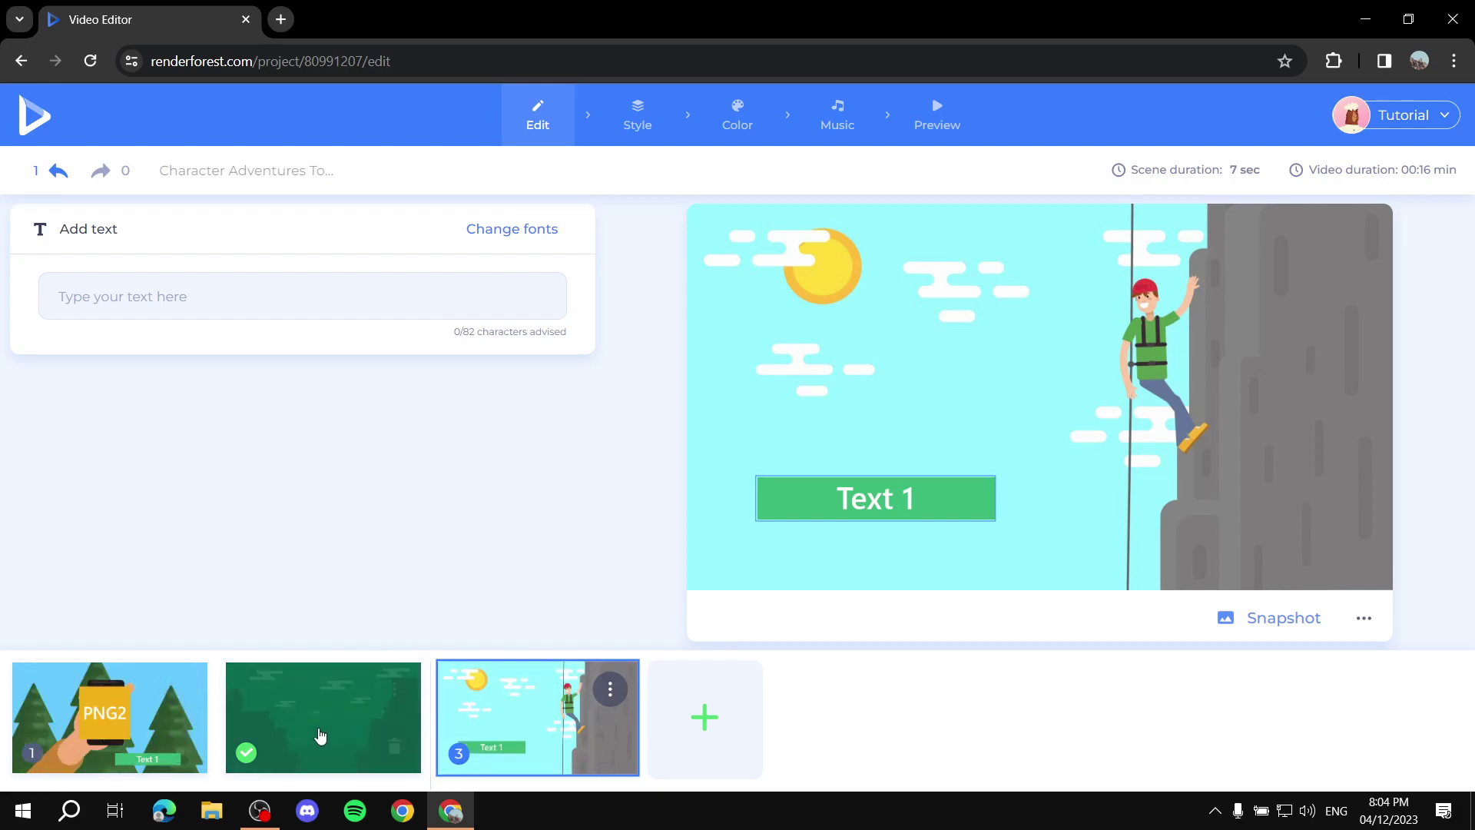
Step: Reorder the timeline scenes to night cityscape first, mountainside climber second and mobile screen logo last
{"action": "left_click_drag", "start_coordinate": [571, 732], "coordinate": [337, 731]}
{"action": "left_click_drag", "start_coordinate": [107, 715], "coordinate": [580, 699]}
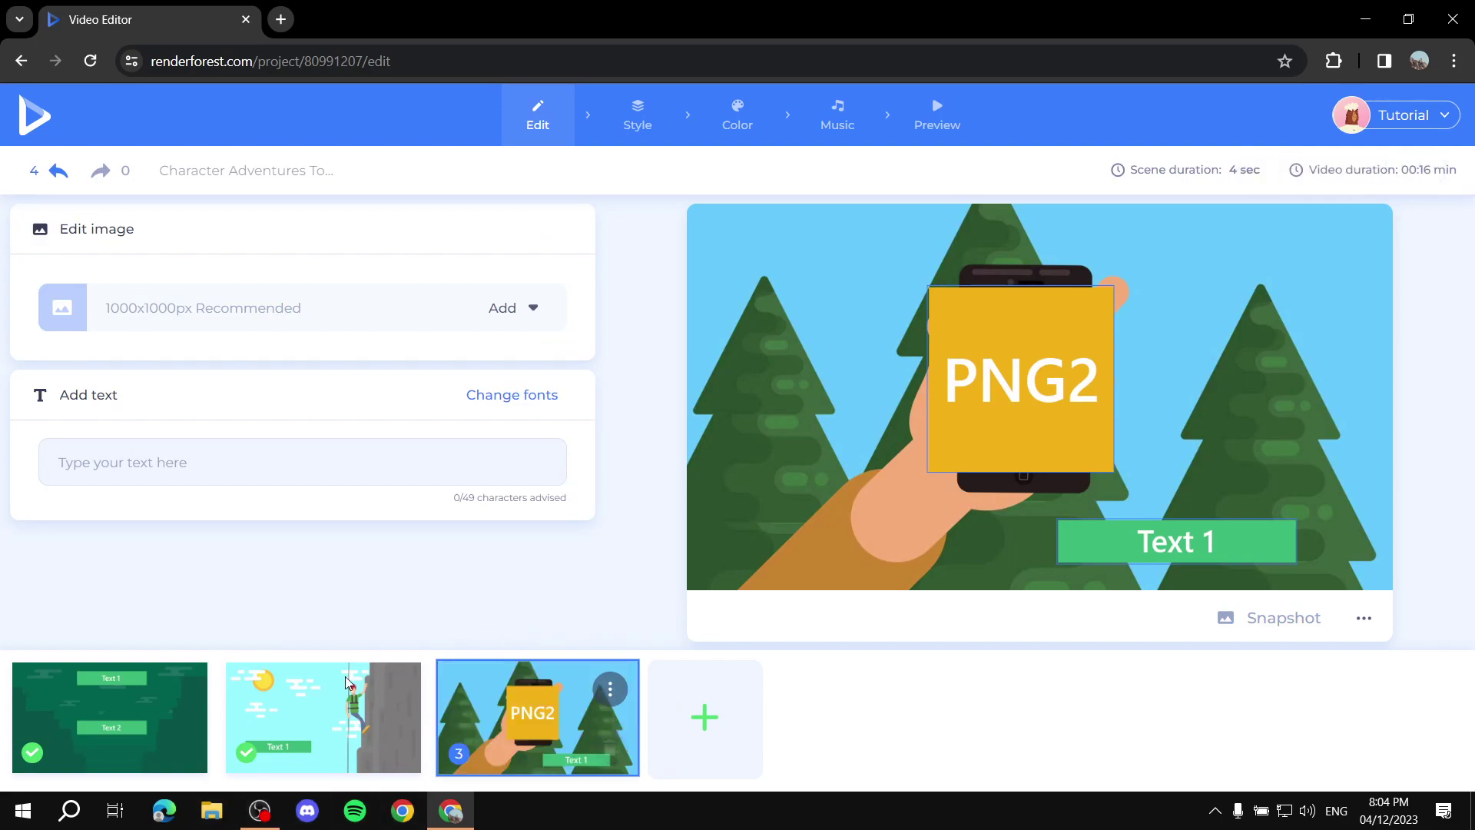
Step: Move the mobile screen logo scene to the start of the timeline and view the upload options for its image placeholder
{"action": "left_click_drag", "start_coordinate": [517, 725], "coordinate": [192, 710]}
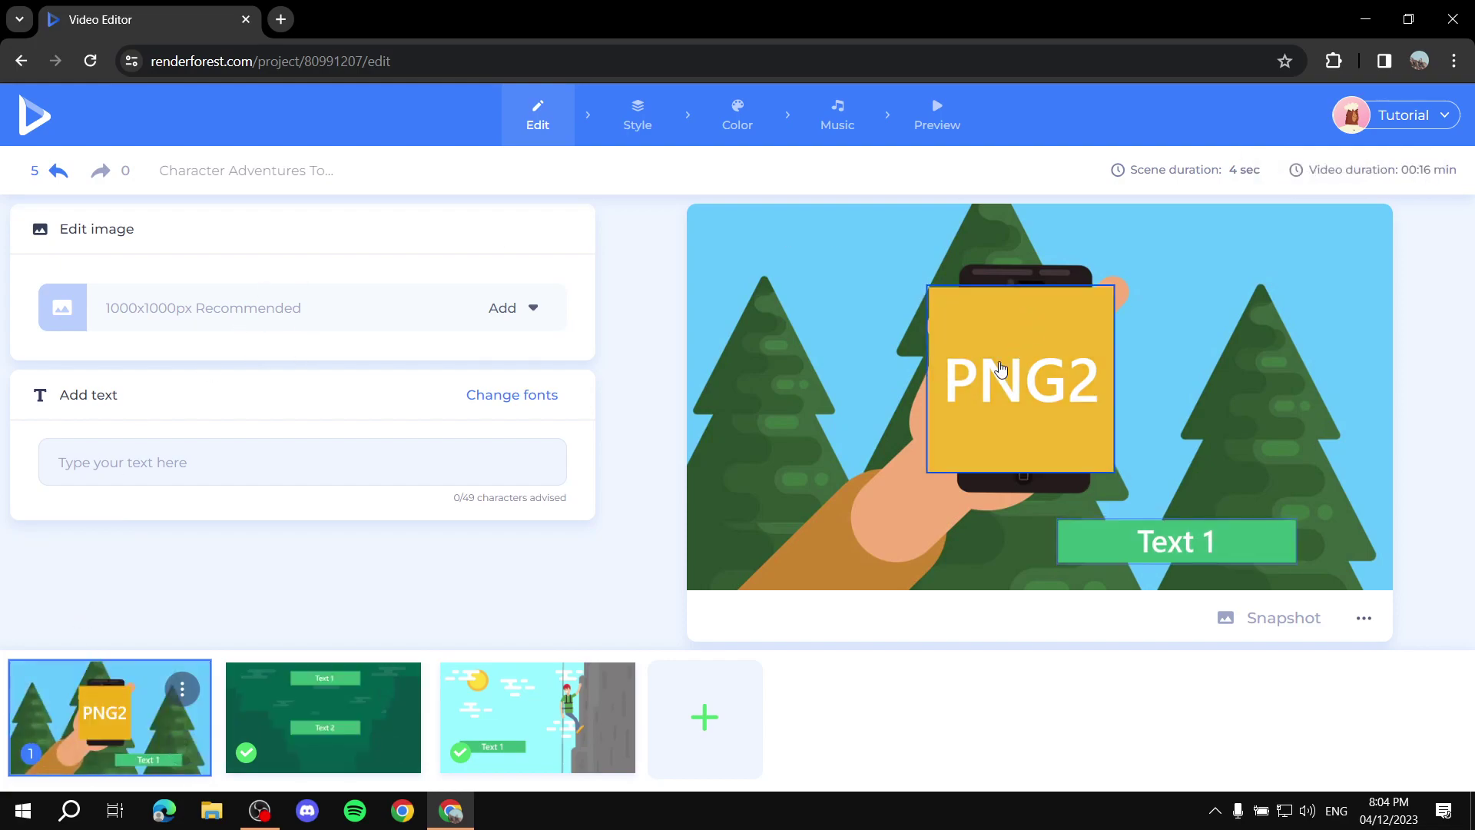
{"action": "left_click", "coordinate": [1041, 383]}
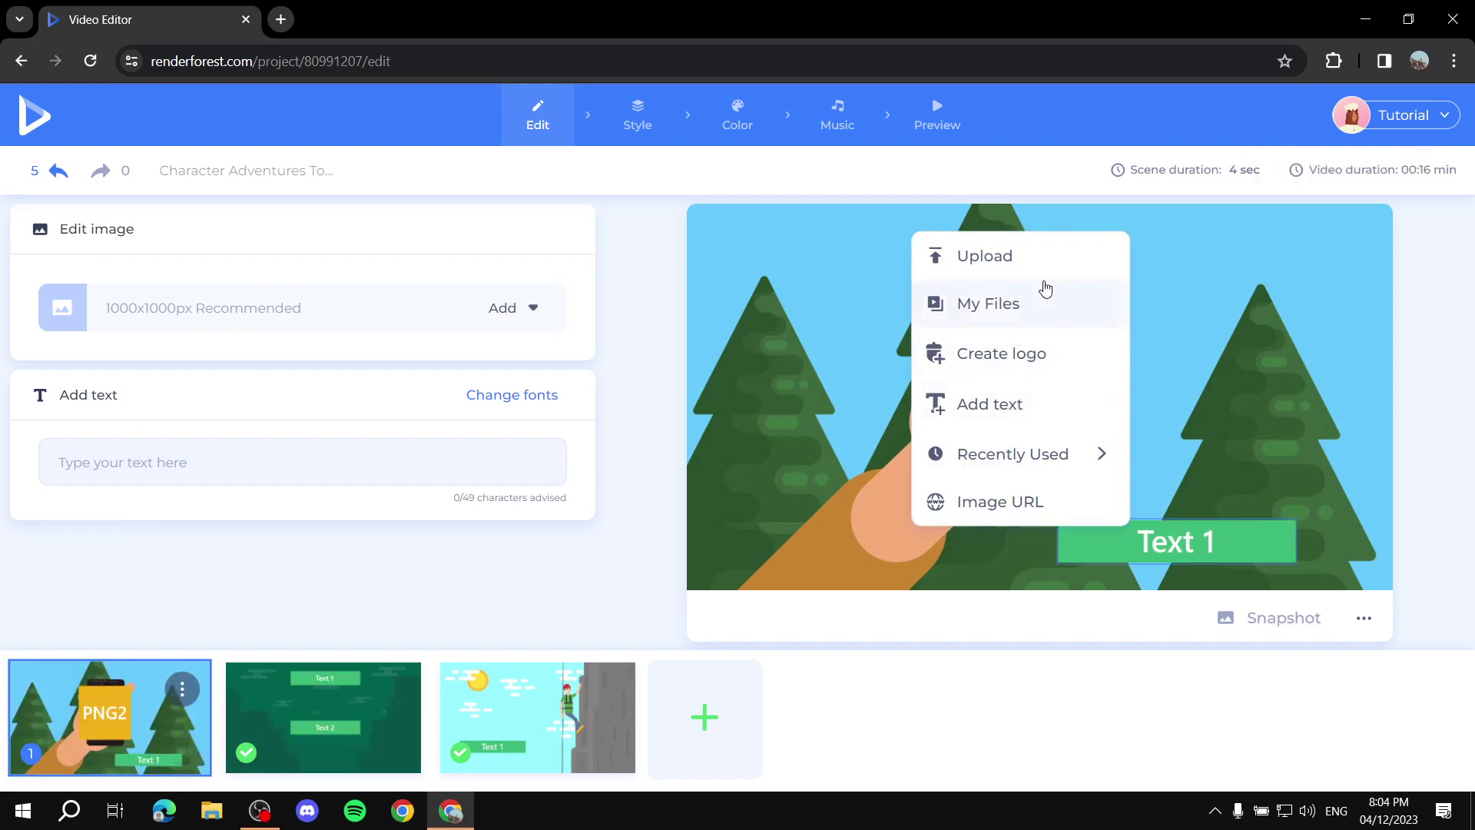
{"action": "left_click", "coordinate": [1199, 327]}
{"action": "left_click", "coordinate": [1059, 383]}
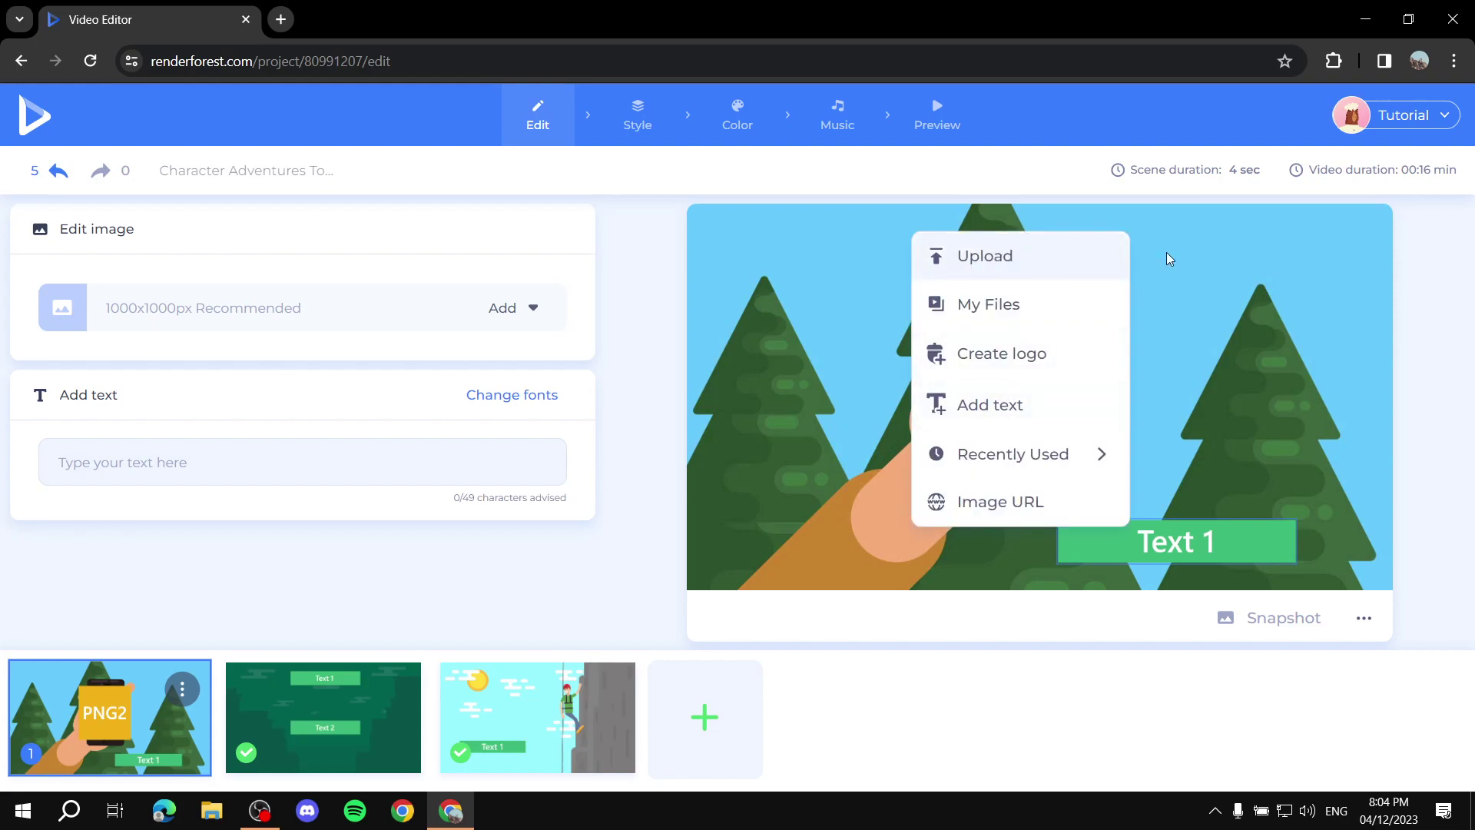
{"action": "left_click", "coordinate": [521, 311]}
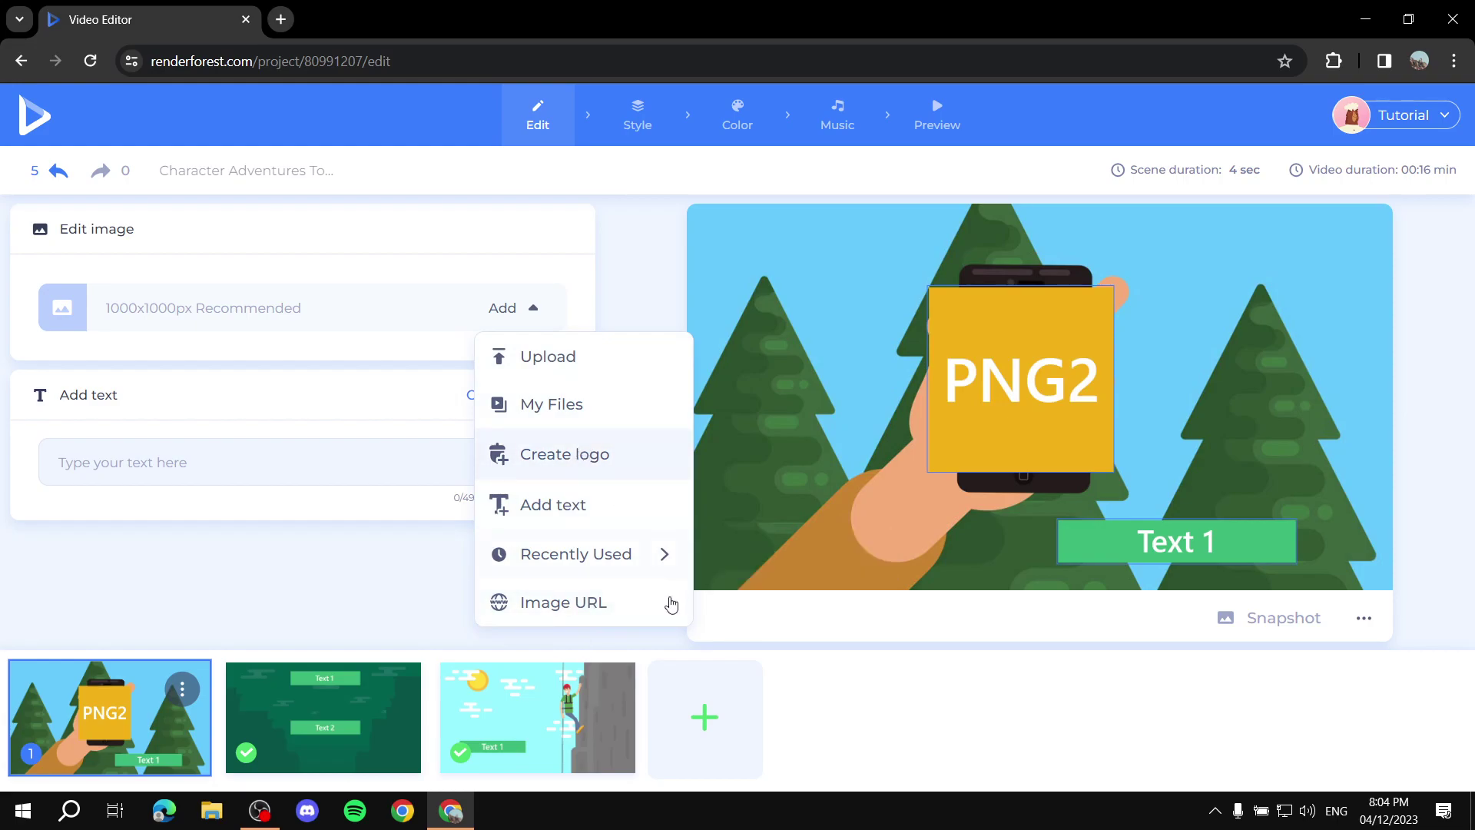
{"action": "left_click", "coordinate": [569, 361]}
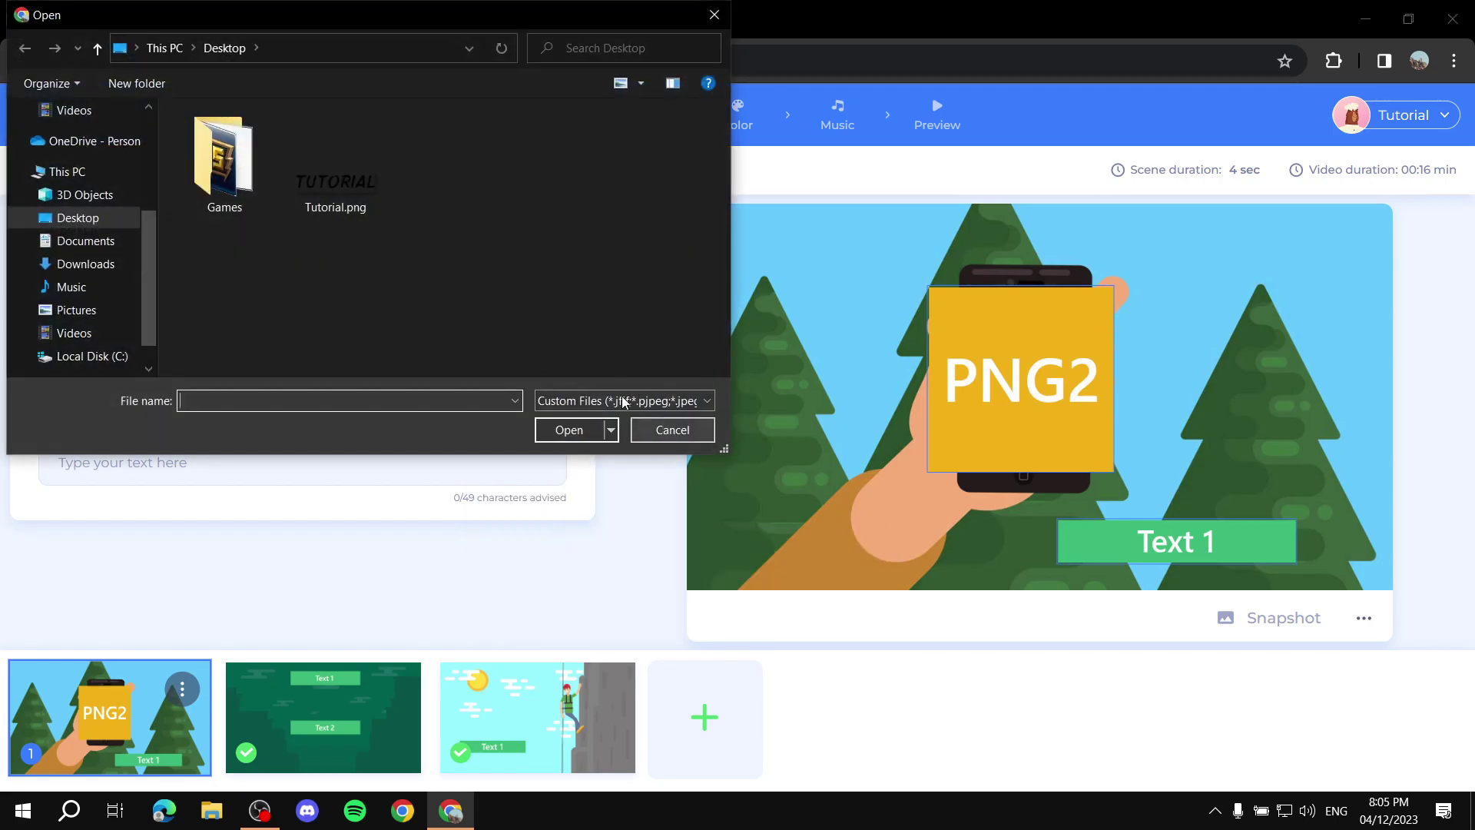
{"action": "left_click", "coordinate": [682, 437]}
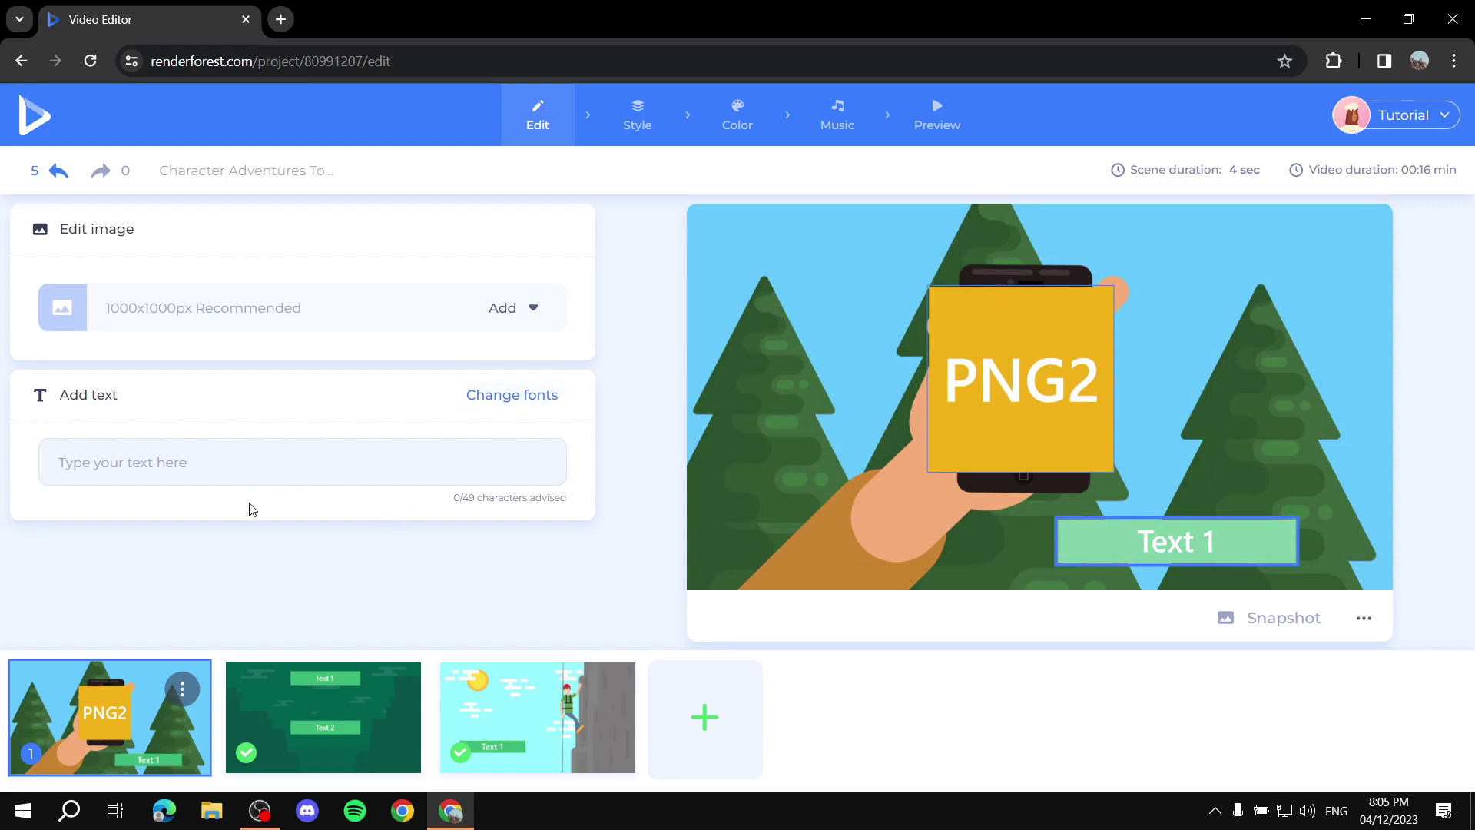
Step: Fill the night cityscape scene's first text holder with "Type" and its second with "Same here"
{"action": "left_click", "coordinate": [270, 728]}
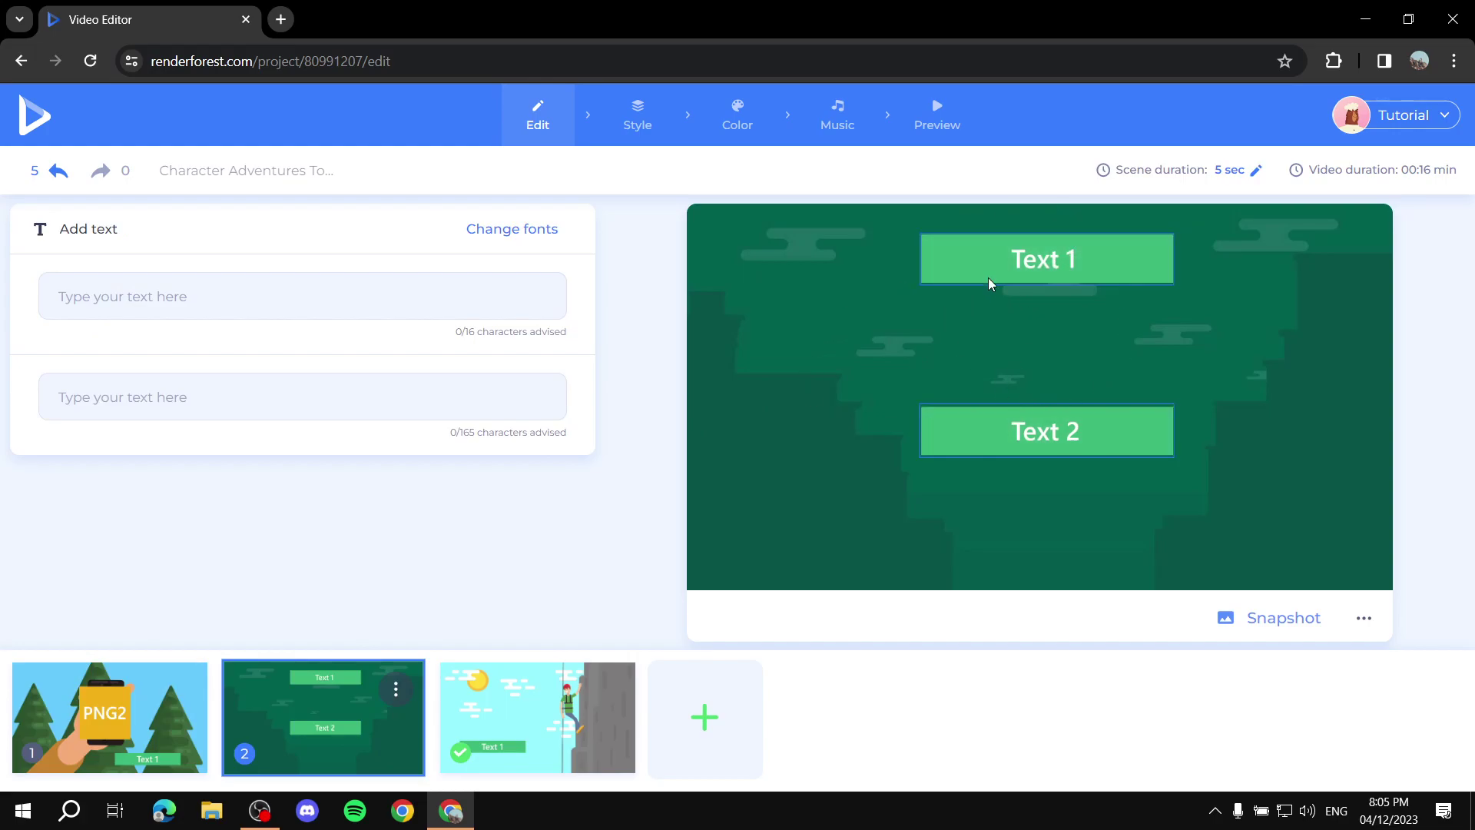
{"action": "left_click", "coordinate": [1086, 262]}
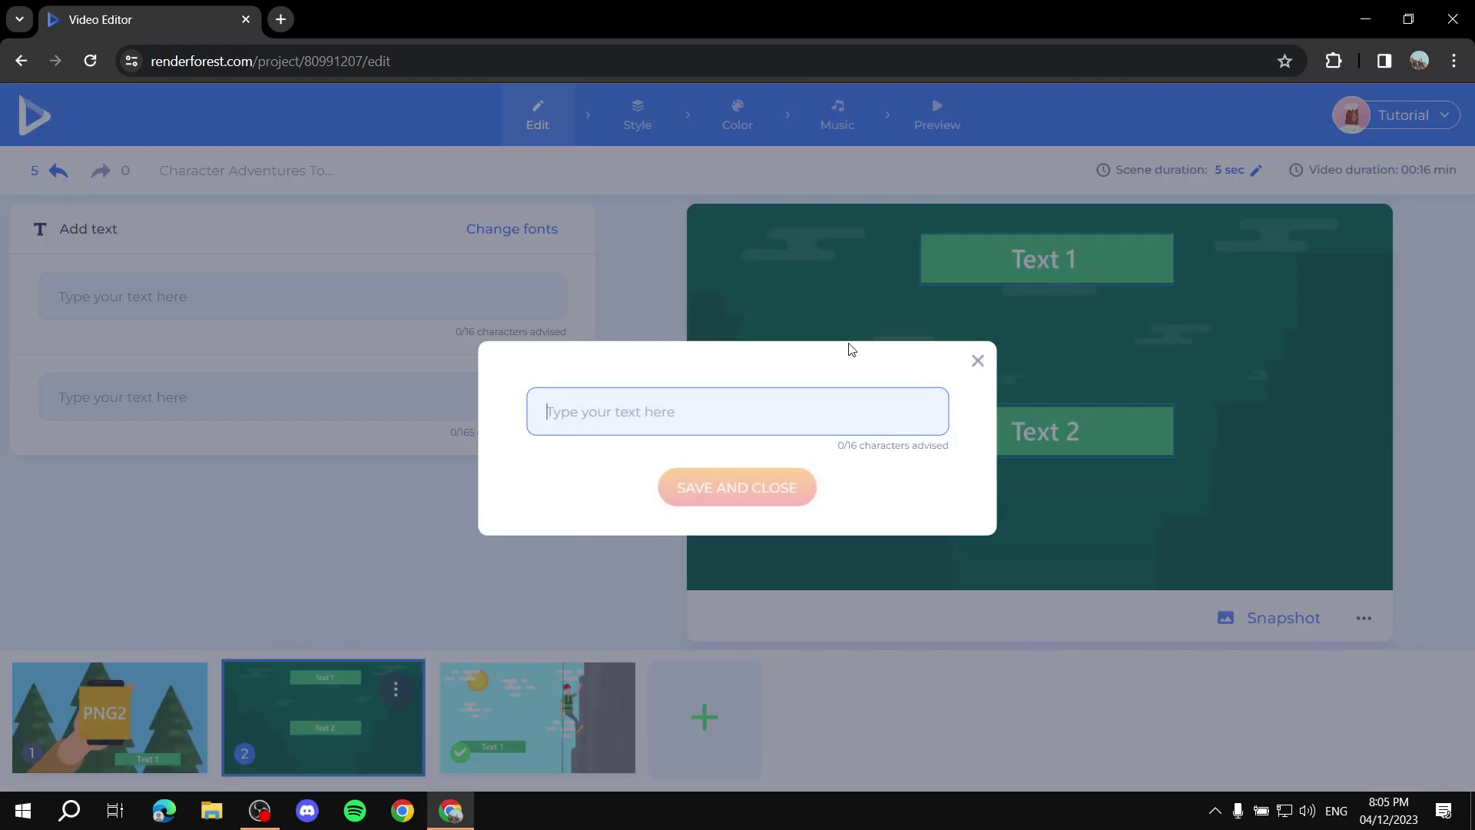
{"action": "key", "text": "Tab"}
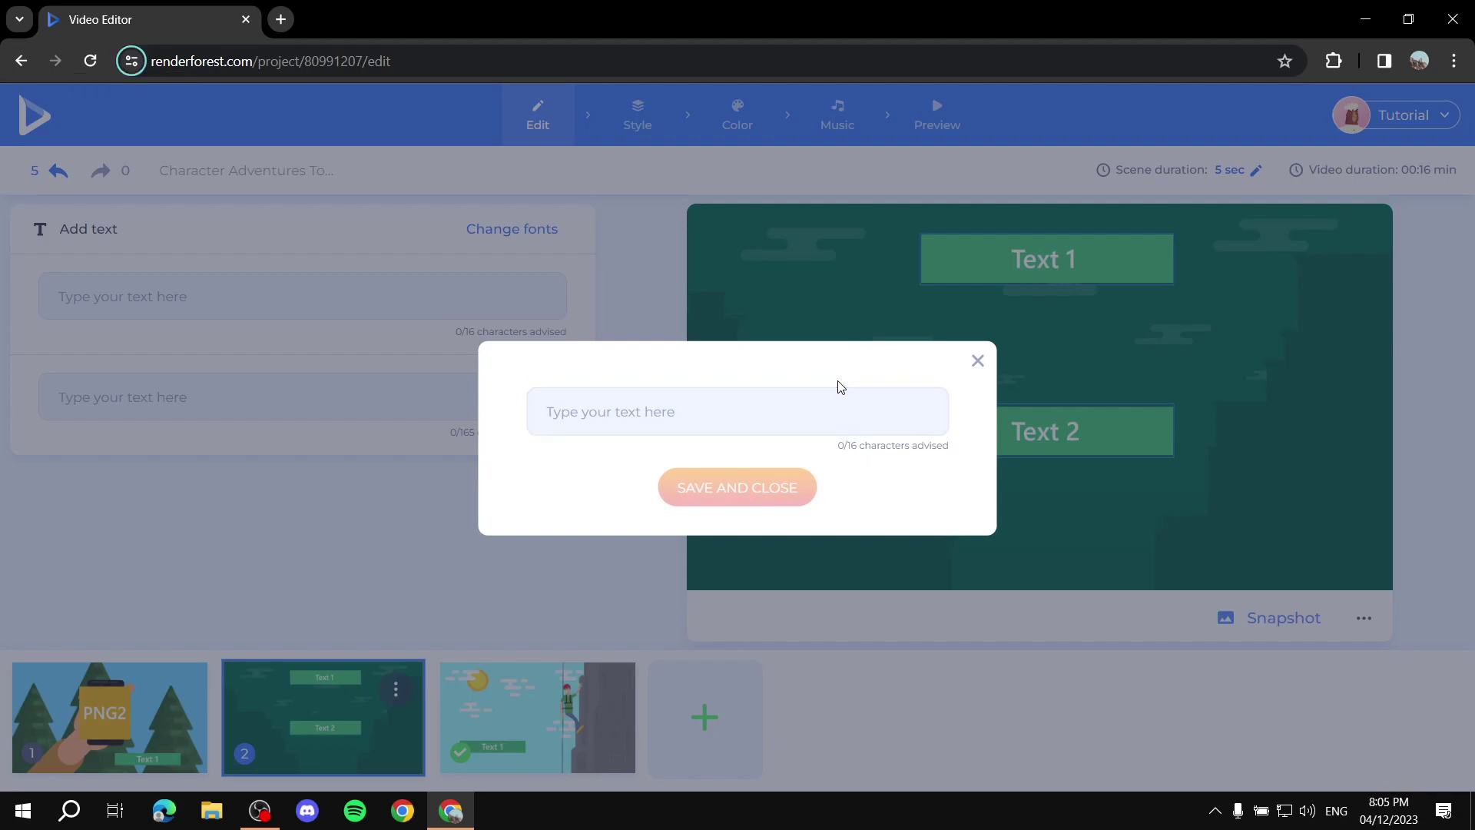
{"action": "left_click", "coordinate": [803, 405]}
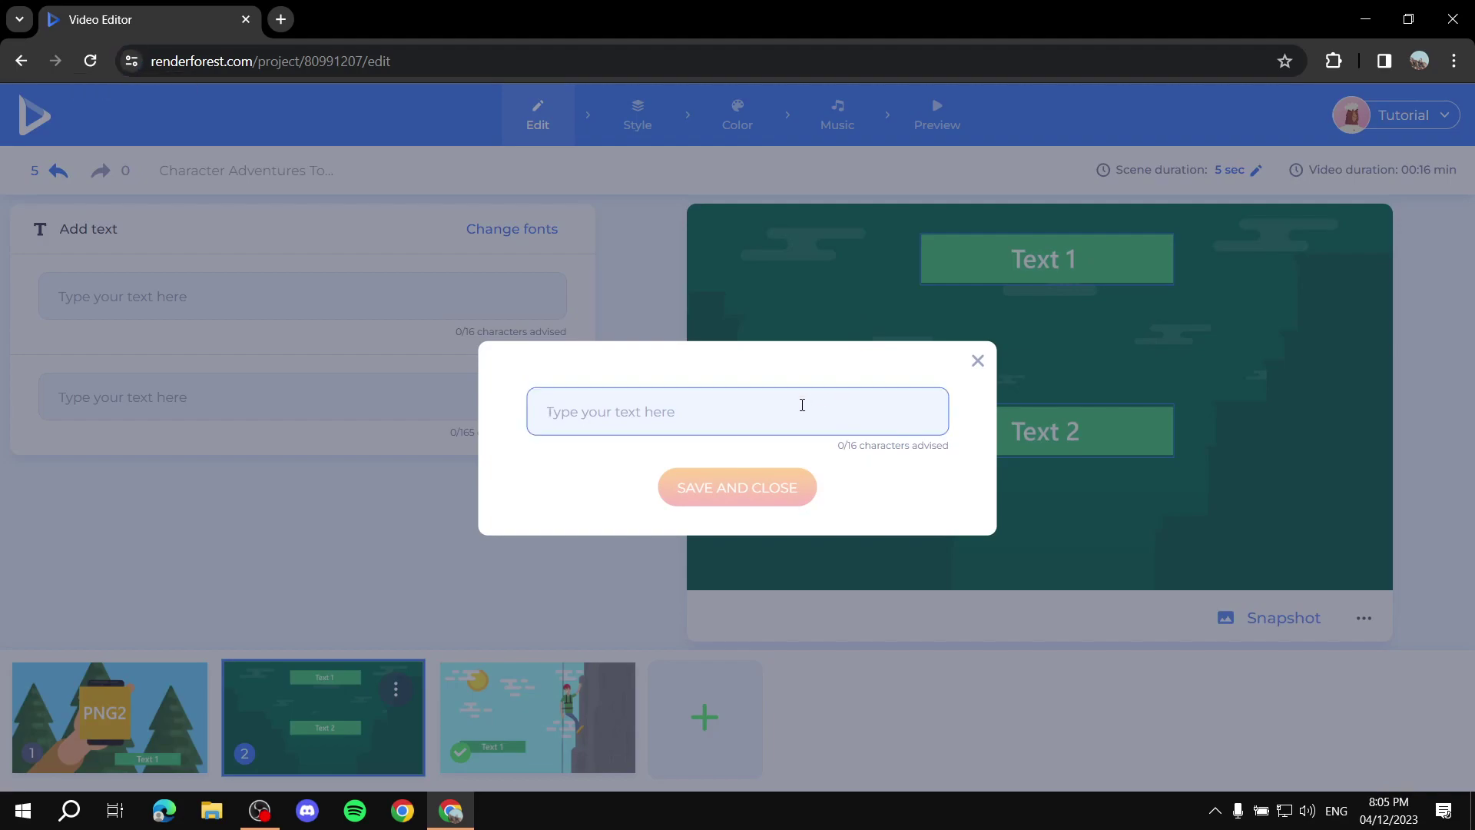
{"action": "type", "text": "Type"}
{"action": "key", "text": "Return"}
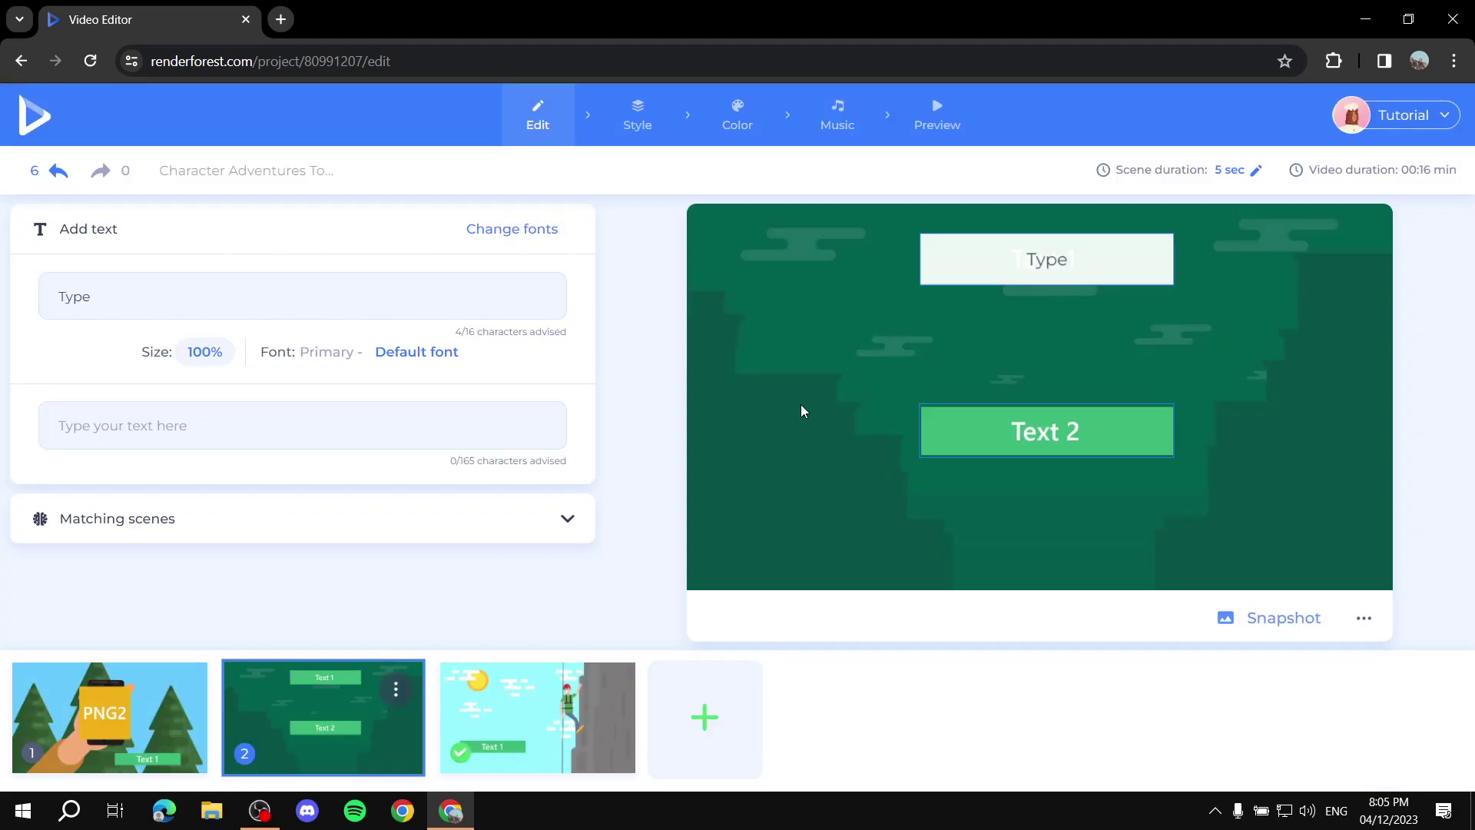
{"action": "left_click", "coordinate": [930, 419]}
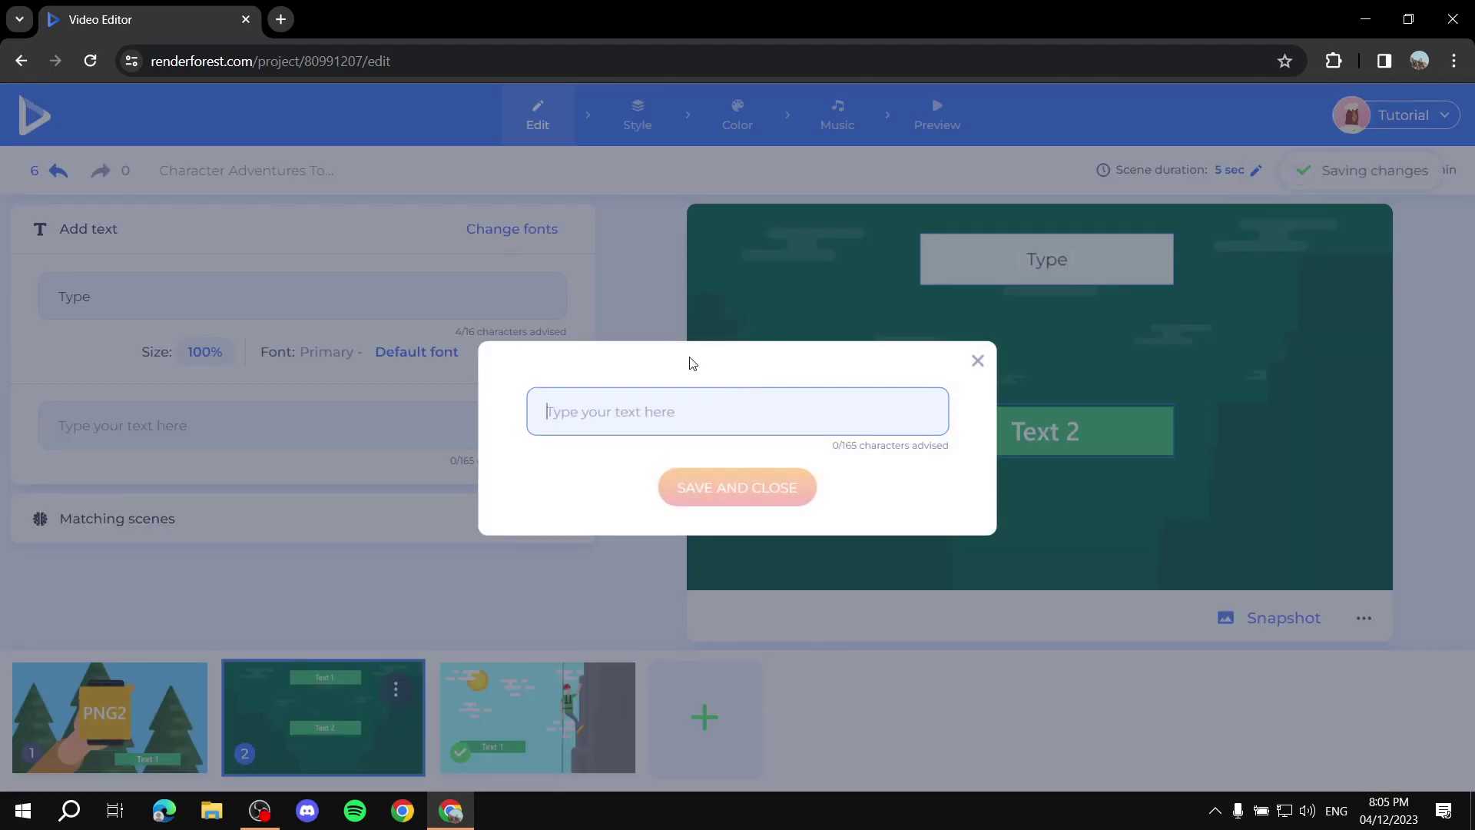
{"action": "type", "text": "Same here"}
{"action": "key", "text": "Return"}
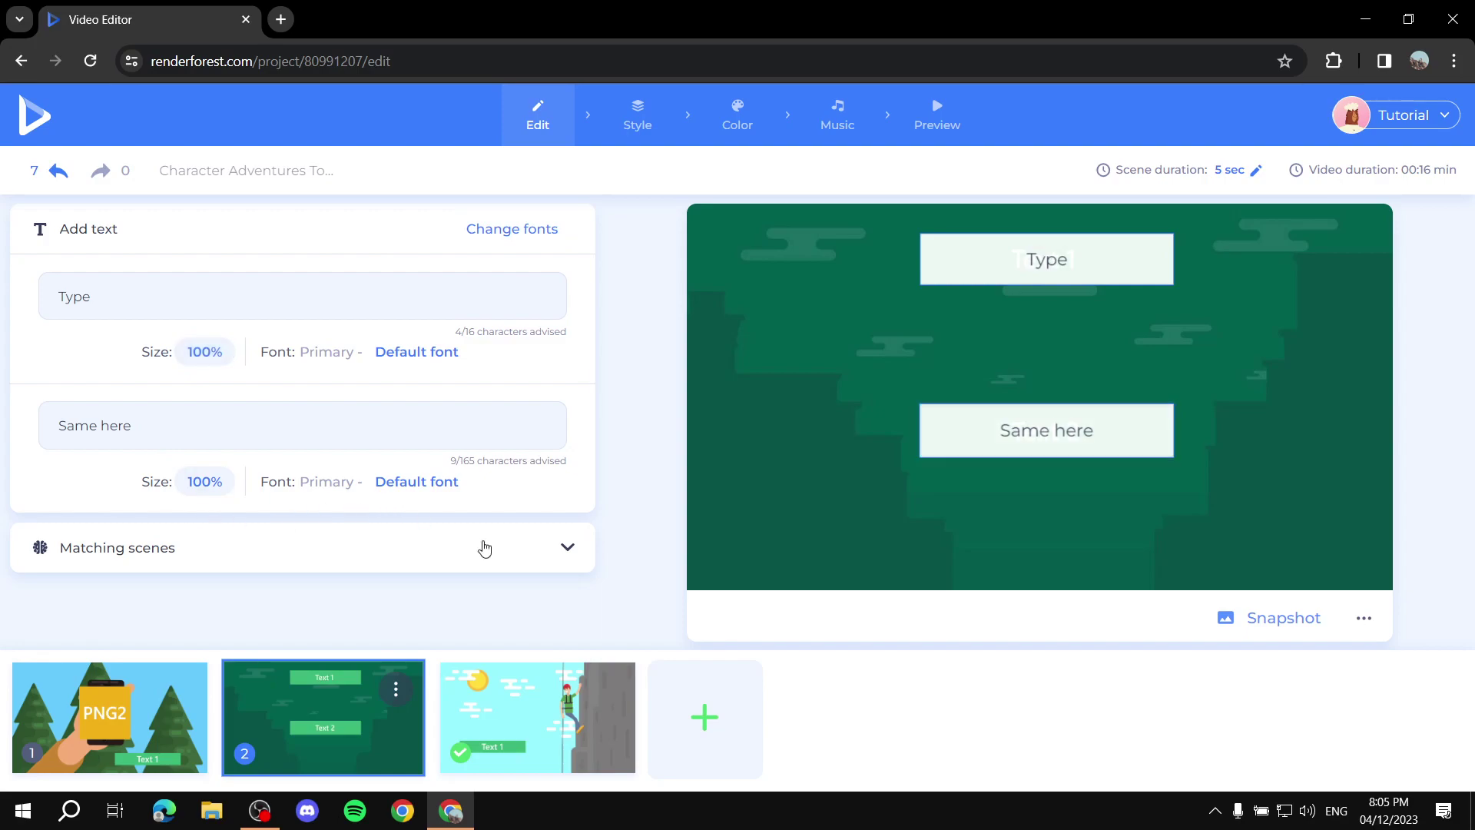
Step: Try replacing the night cityscape scene with the matching daytime cityscape scene that has an X-mark, and undo the replacement
{"action": "left_click", "coordinate": [557, 538]}
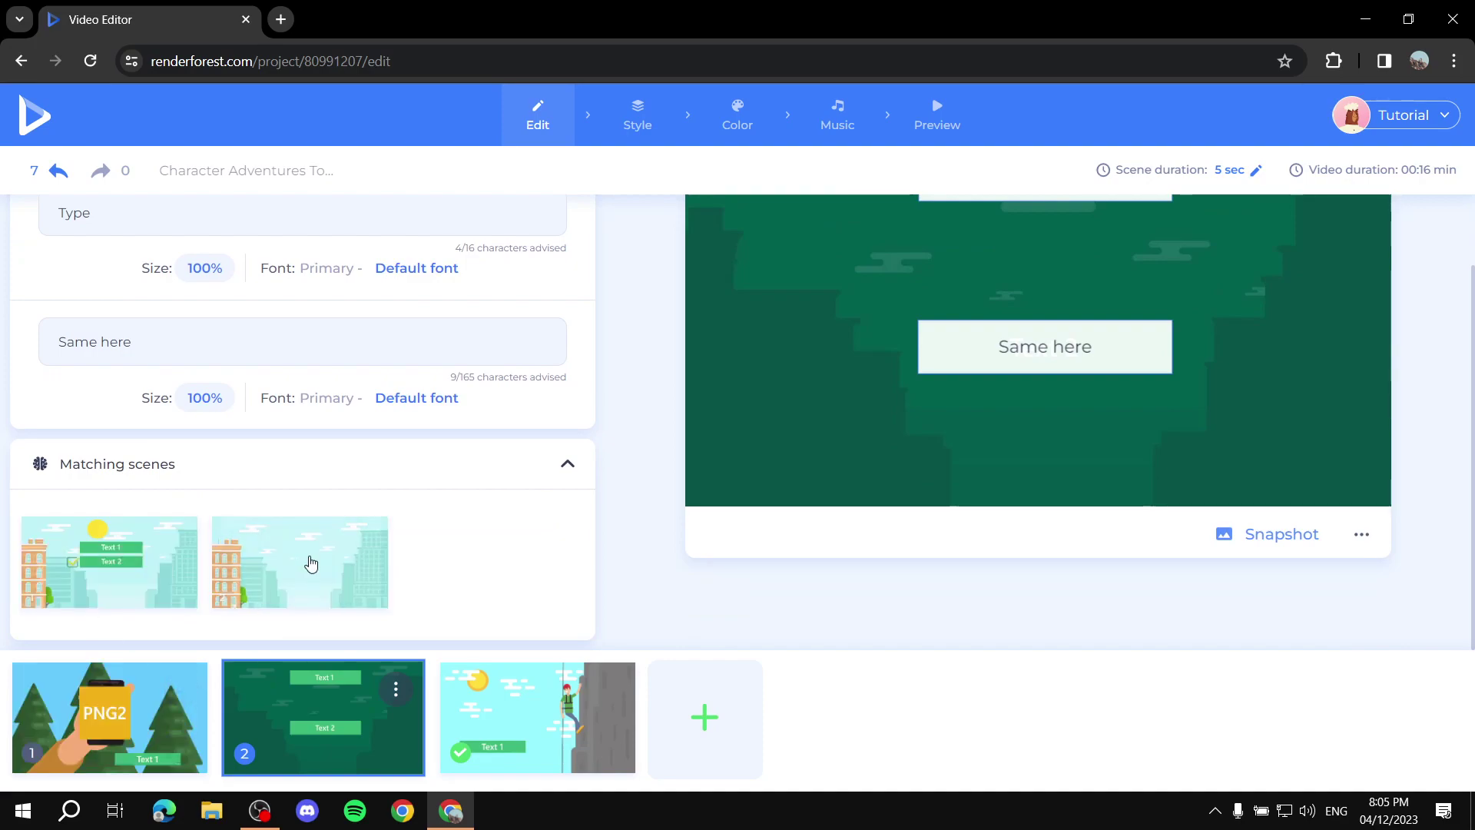
{"action": "scroll", "coordinate": [259, 587], "scroll_direction": "up", "scroll_amount": 1}
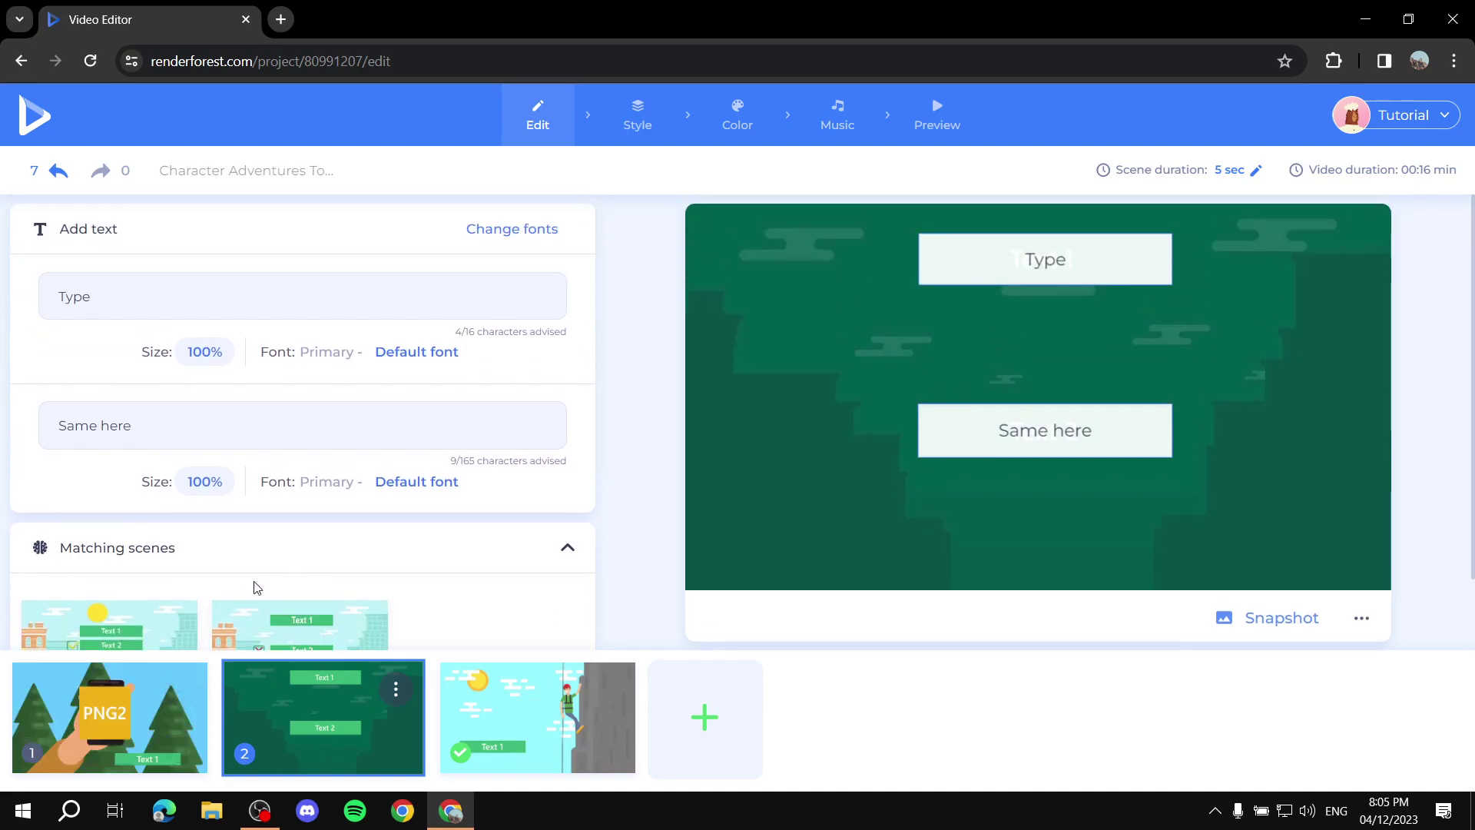
{"action": "scroll", "coordinate": [299, 561], "scroll_direction": "down", "scroll_amount": 1}
{"action": "left_click", "coordinate": [286, 592]}
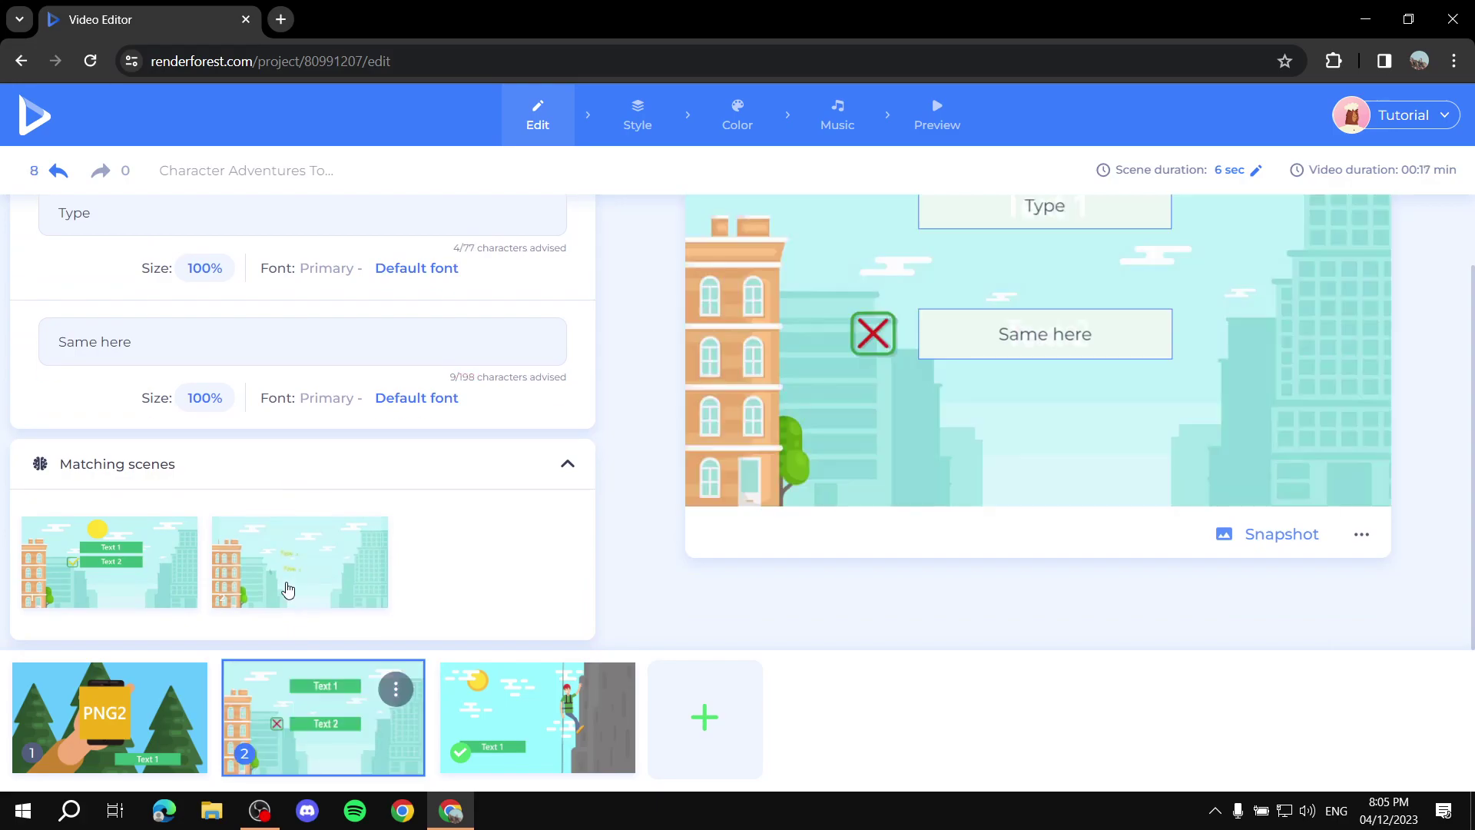
{"action": "scroll", "coordinate": [768, 430], "scroll_direction": "up", "scroll_amount": 1}
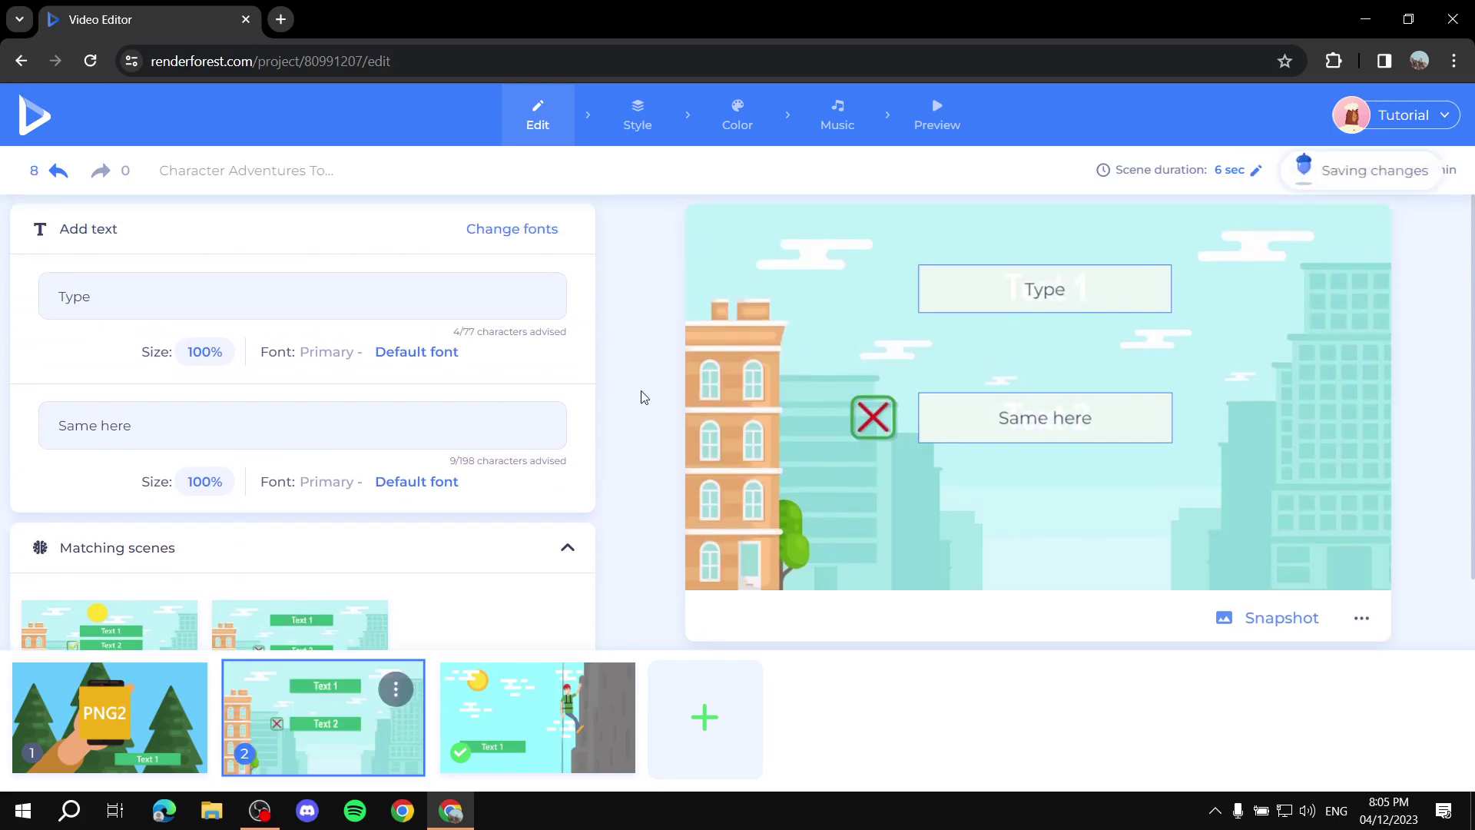
{"action": "left_click", "coordinate": [60, 169]}
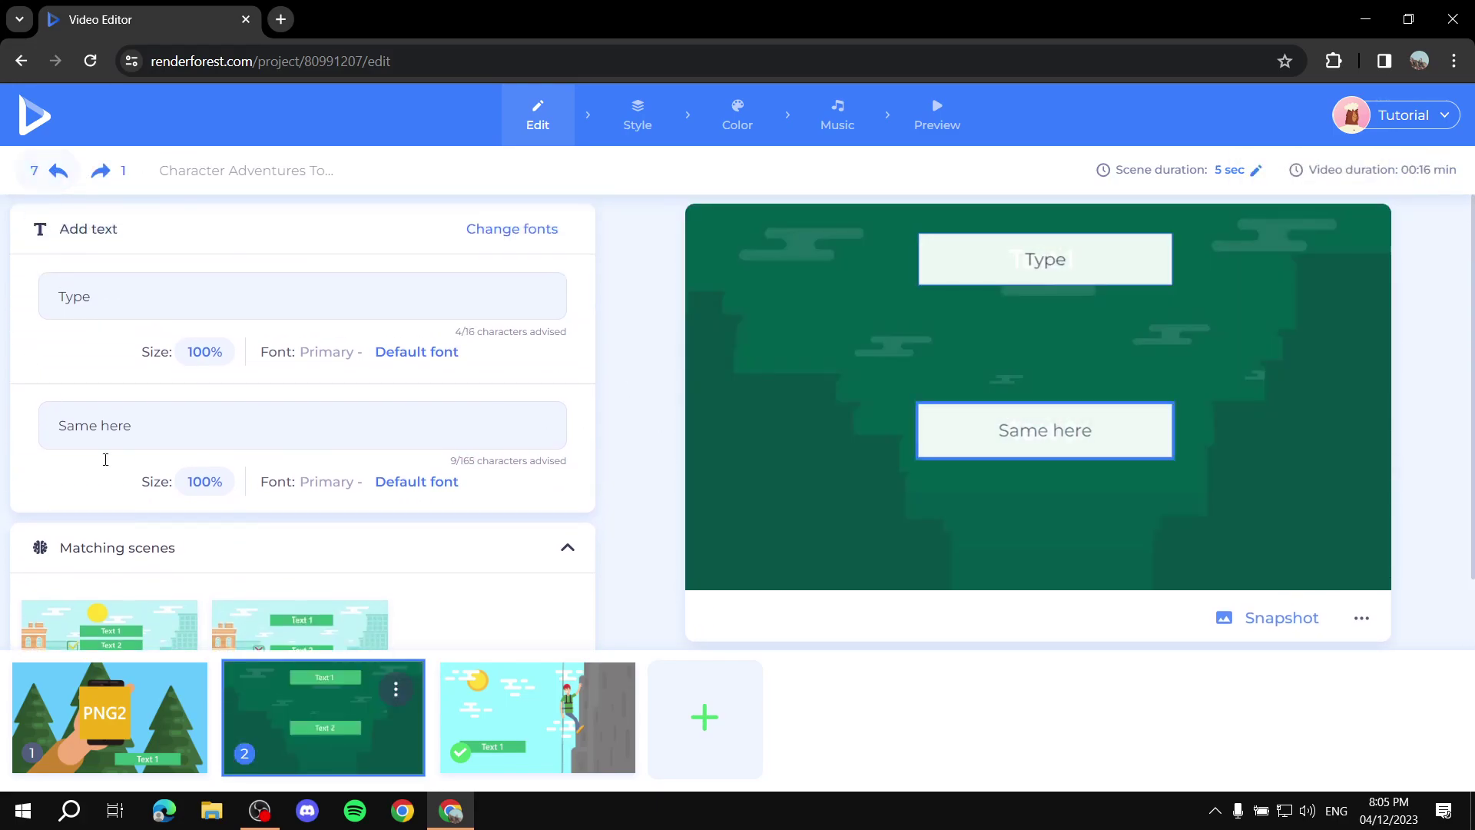
{"action": "scroll", "coordinate": [1120, 406], "scroll_direction": "down", "scroll_amount": 1}
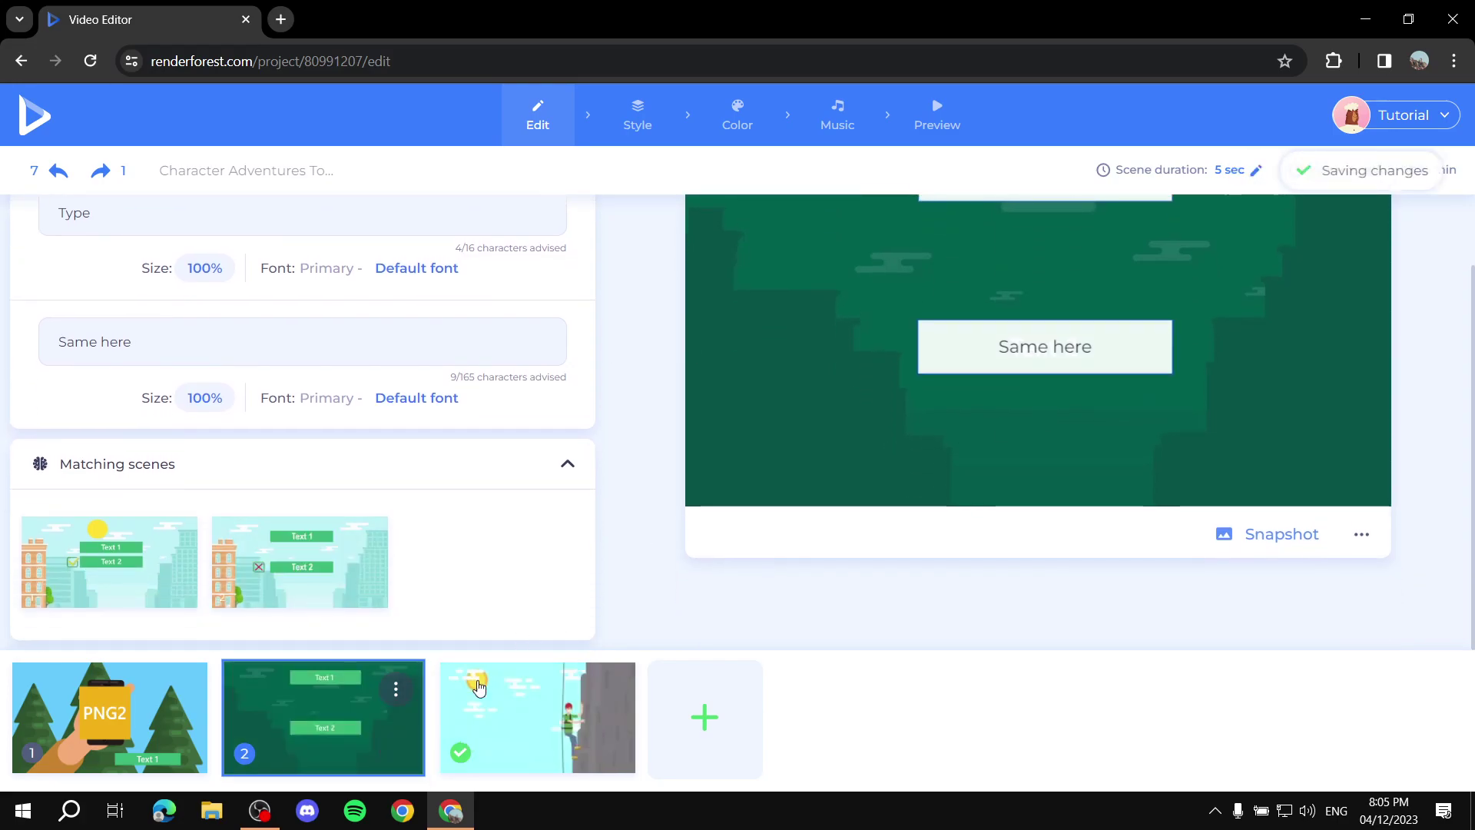
Step: Set the mountainside climber scene's text to "Edit the text" and collapse its matching scenes
{"action": "left_click", "coordinate": [568, 715]}
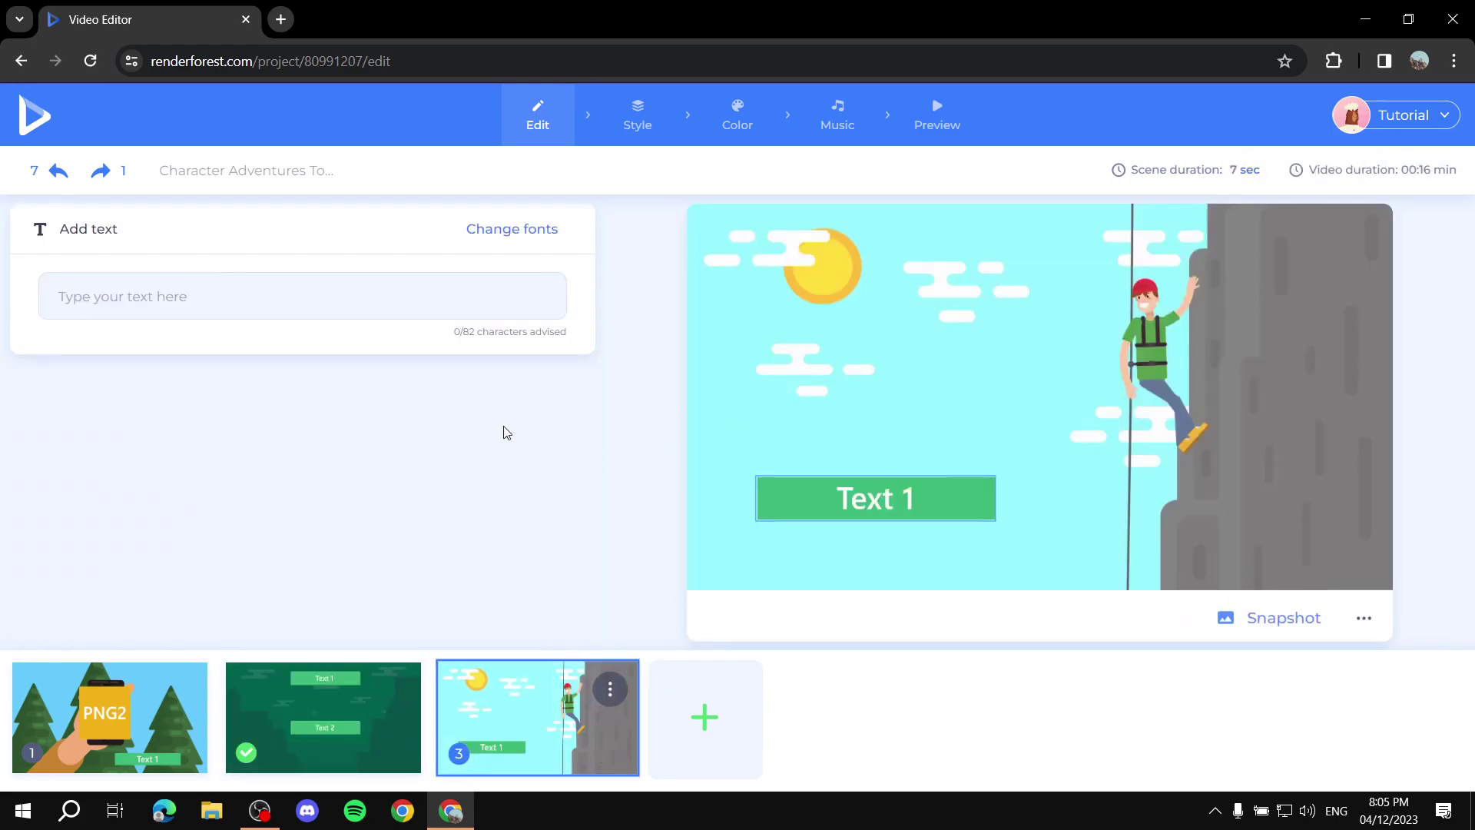
{"action": "left_click", "coordinate": [873, 501]}
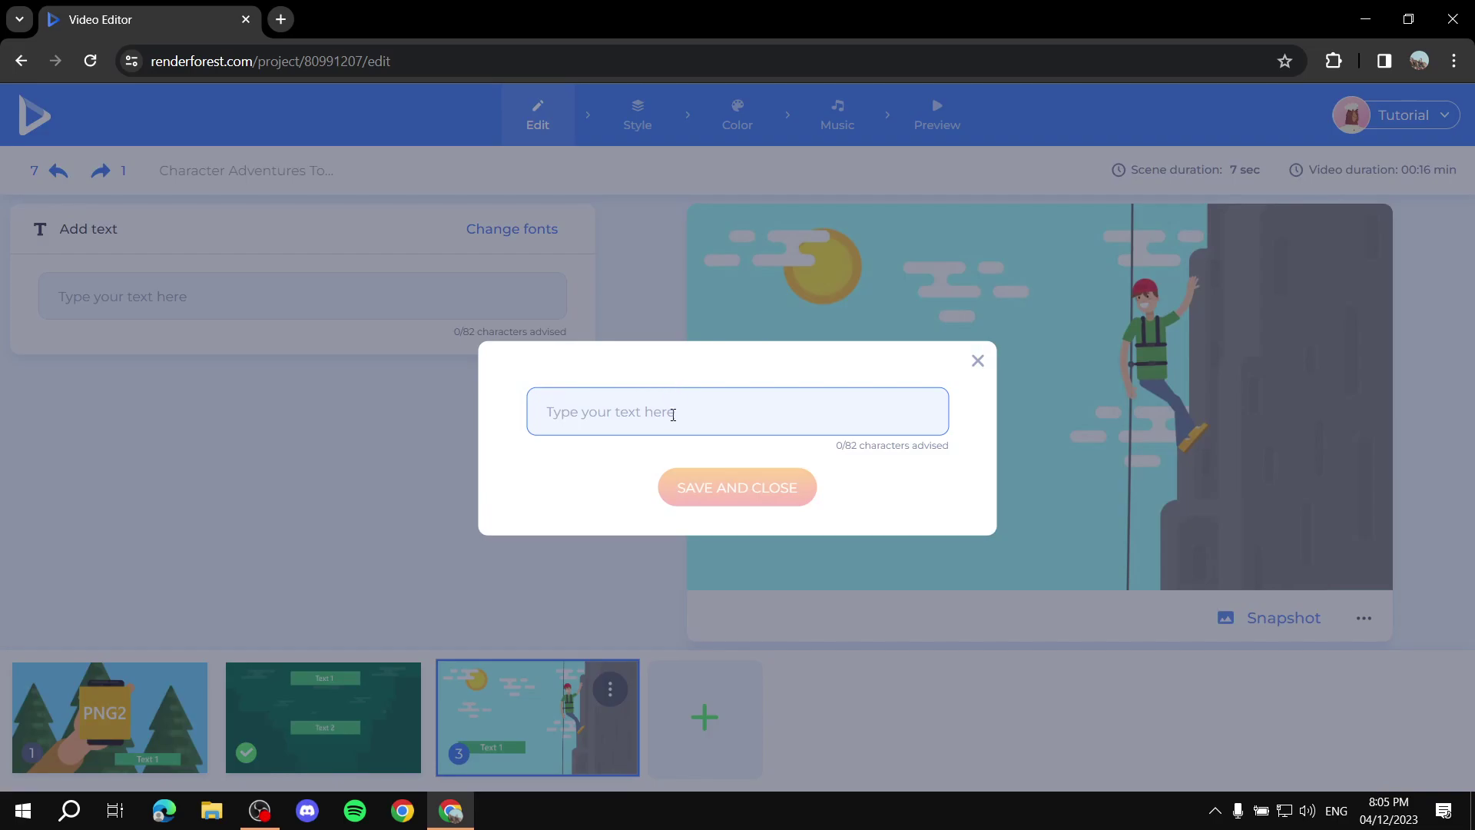
{"action": "type", "text": "Edit the text"}
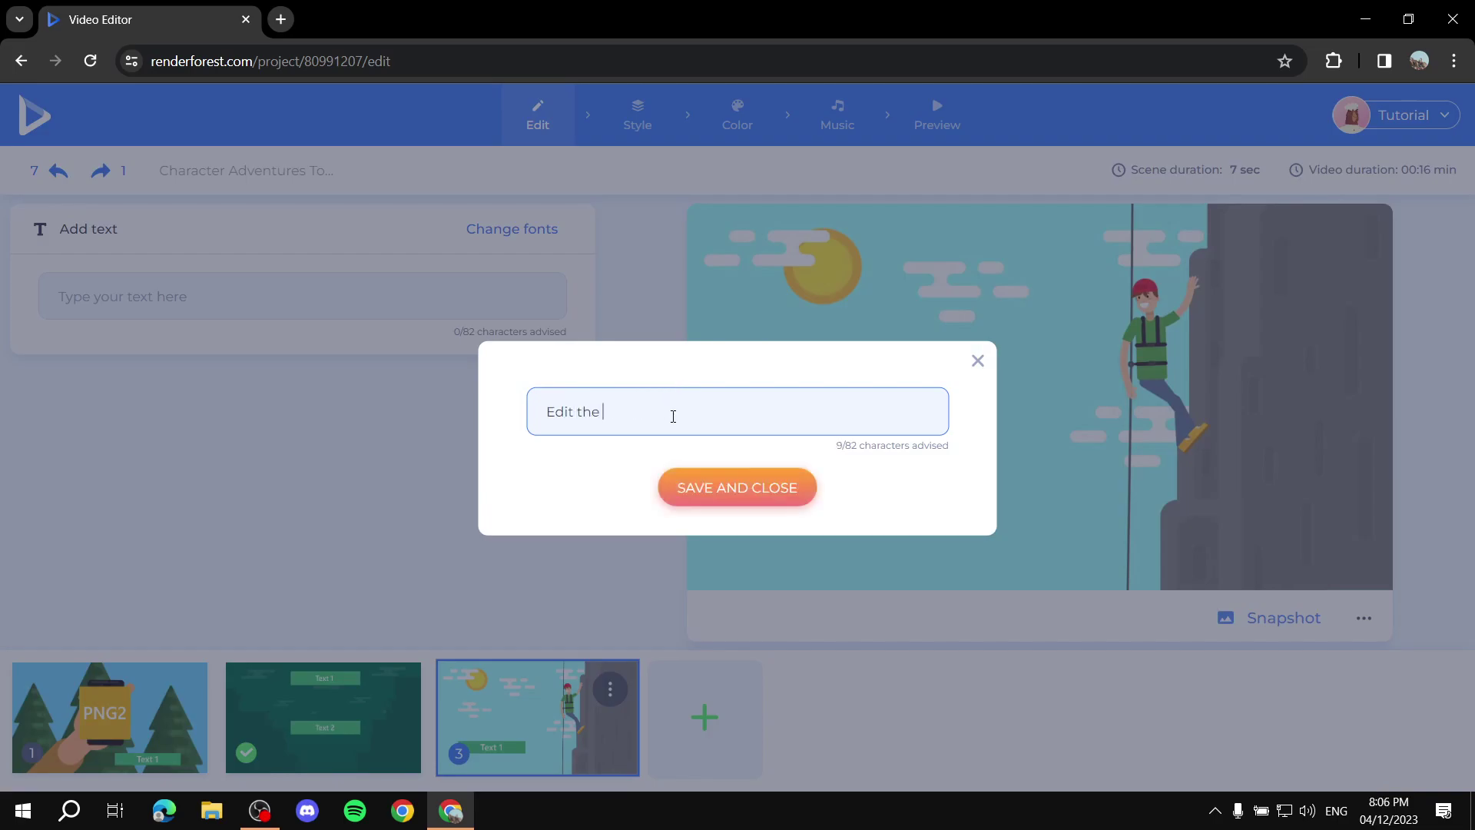
{"action": "left_click", "coordinate": [767, 487]}
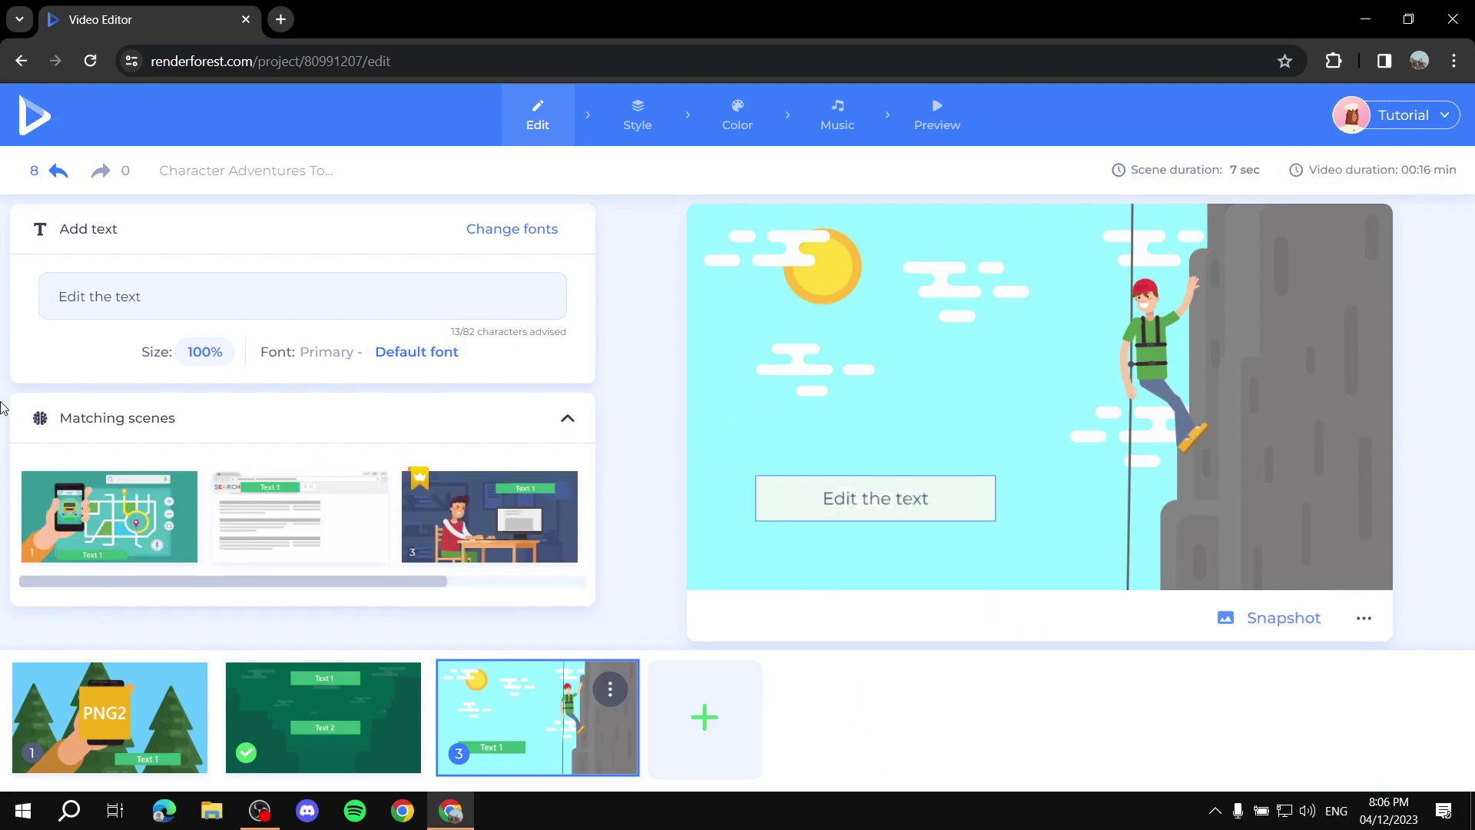
{"action": "left_click", "coordinate": [543, 420]}
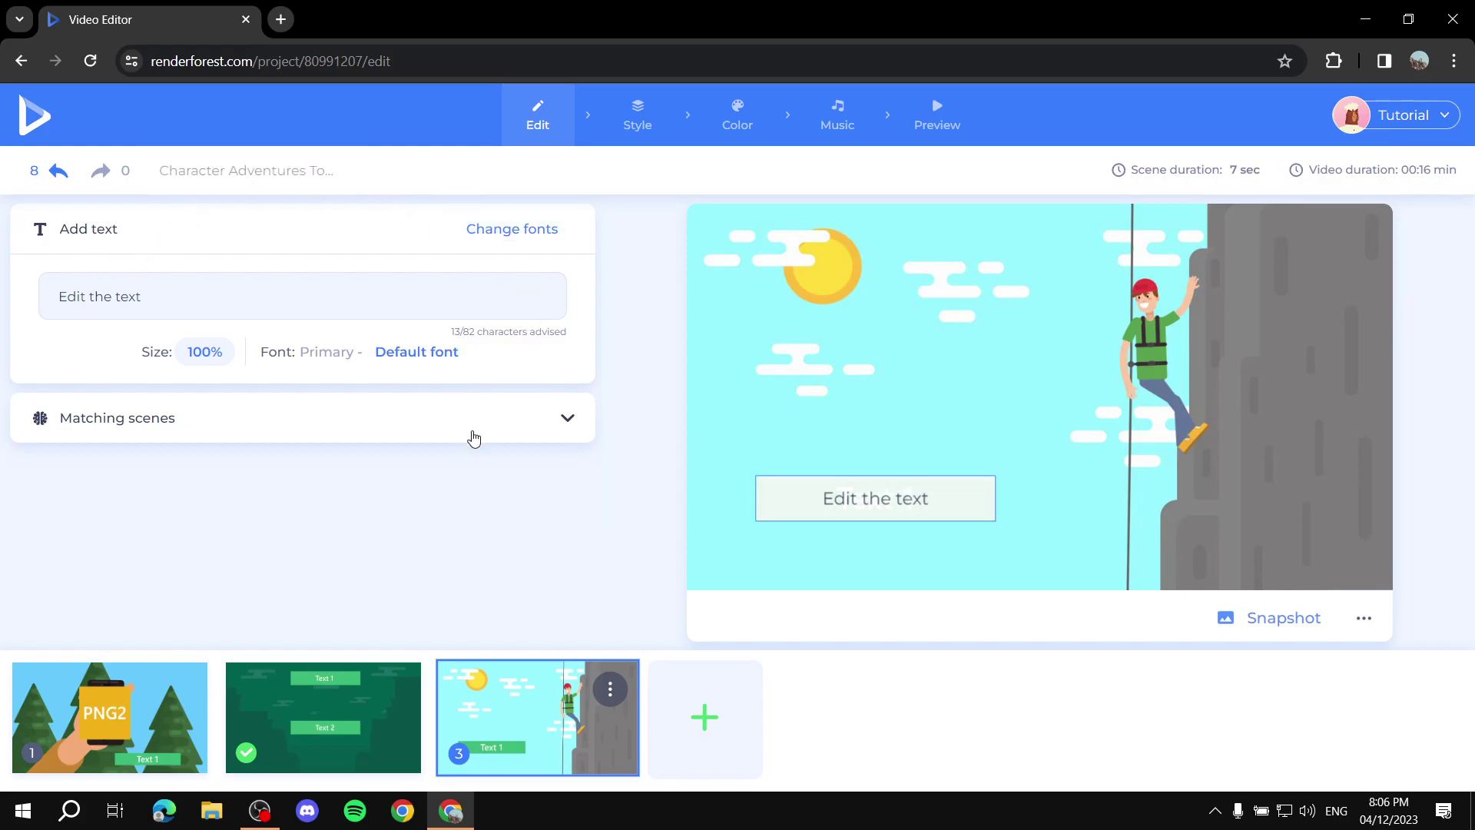
Step: View the scene library for adding another scene and return to the editor
{"action": "left_click", "coordinate": [705, 720]}
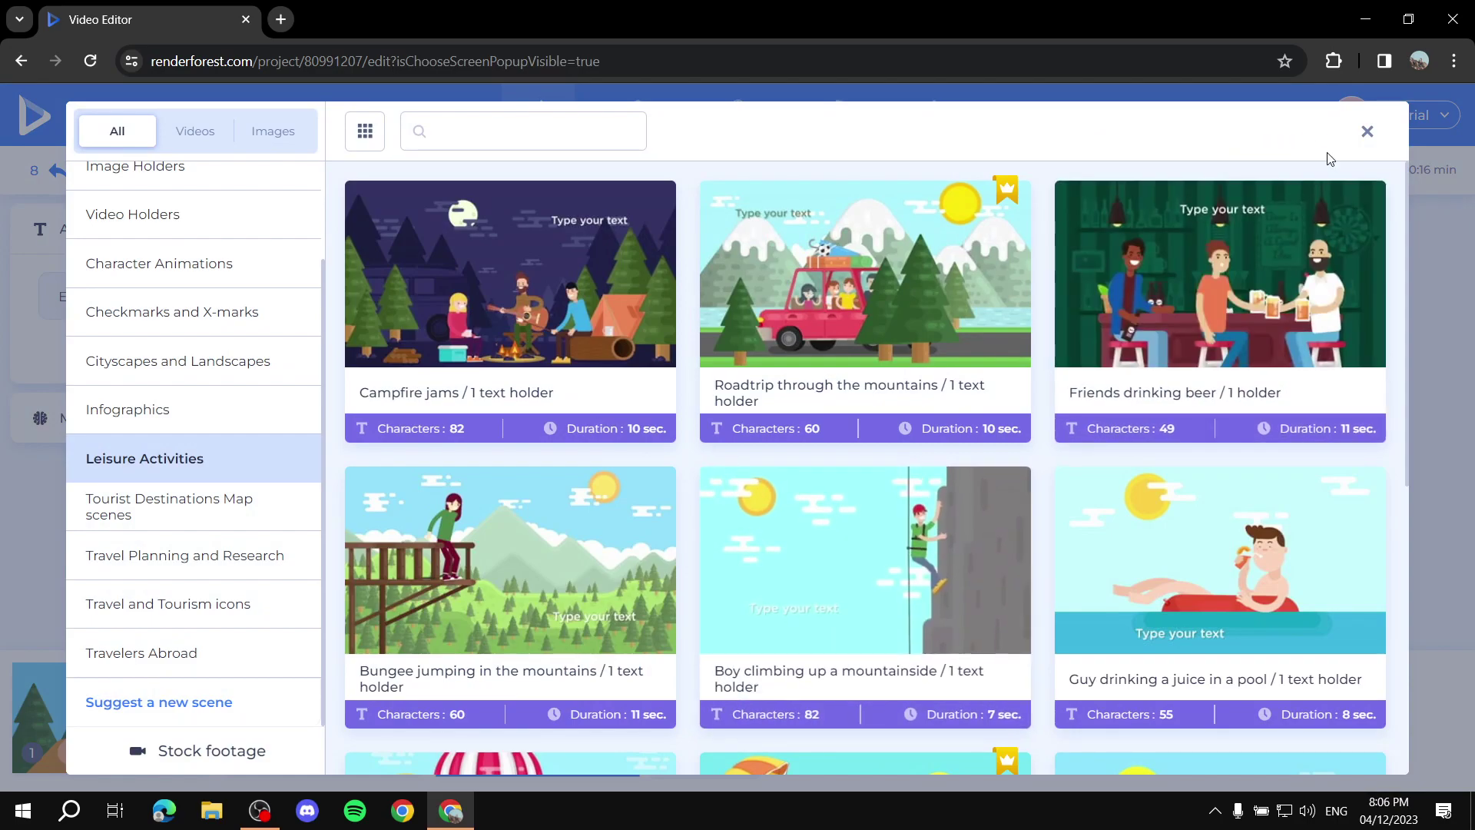
{"action": "left_click", "coordinate": [1371, 131]}
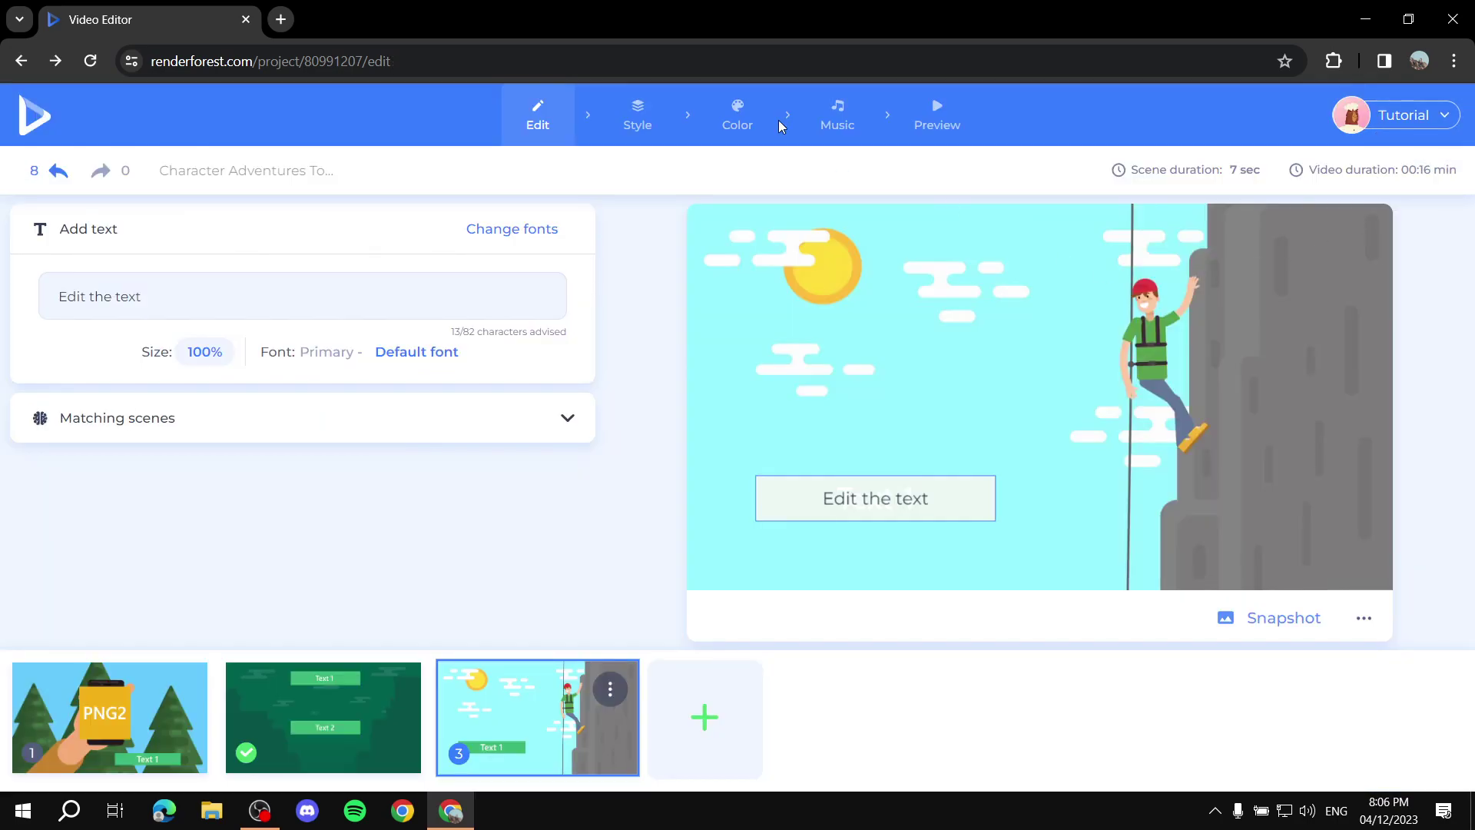
Step: Try several overall looks in the Style stage and select the second look for the animation
{"action": "left_click", "coordinate": [638, 119]}
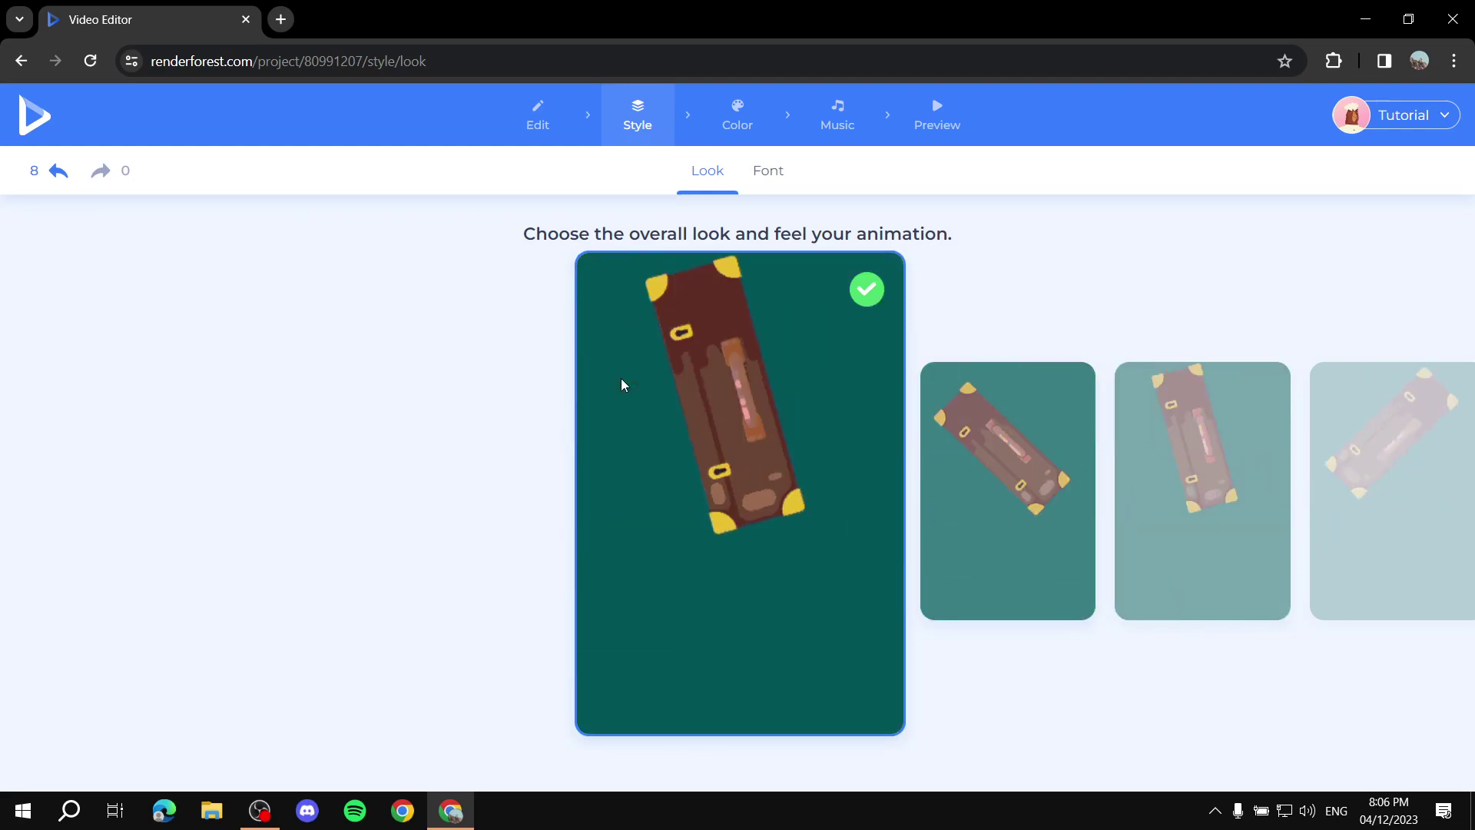
{"action": "left_click", "coordinate": [1047, 438]}
{"action": "left_click", "coordinate": [989, 494]}
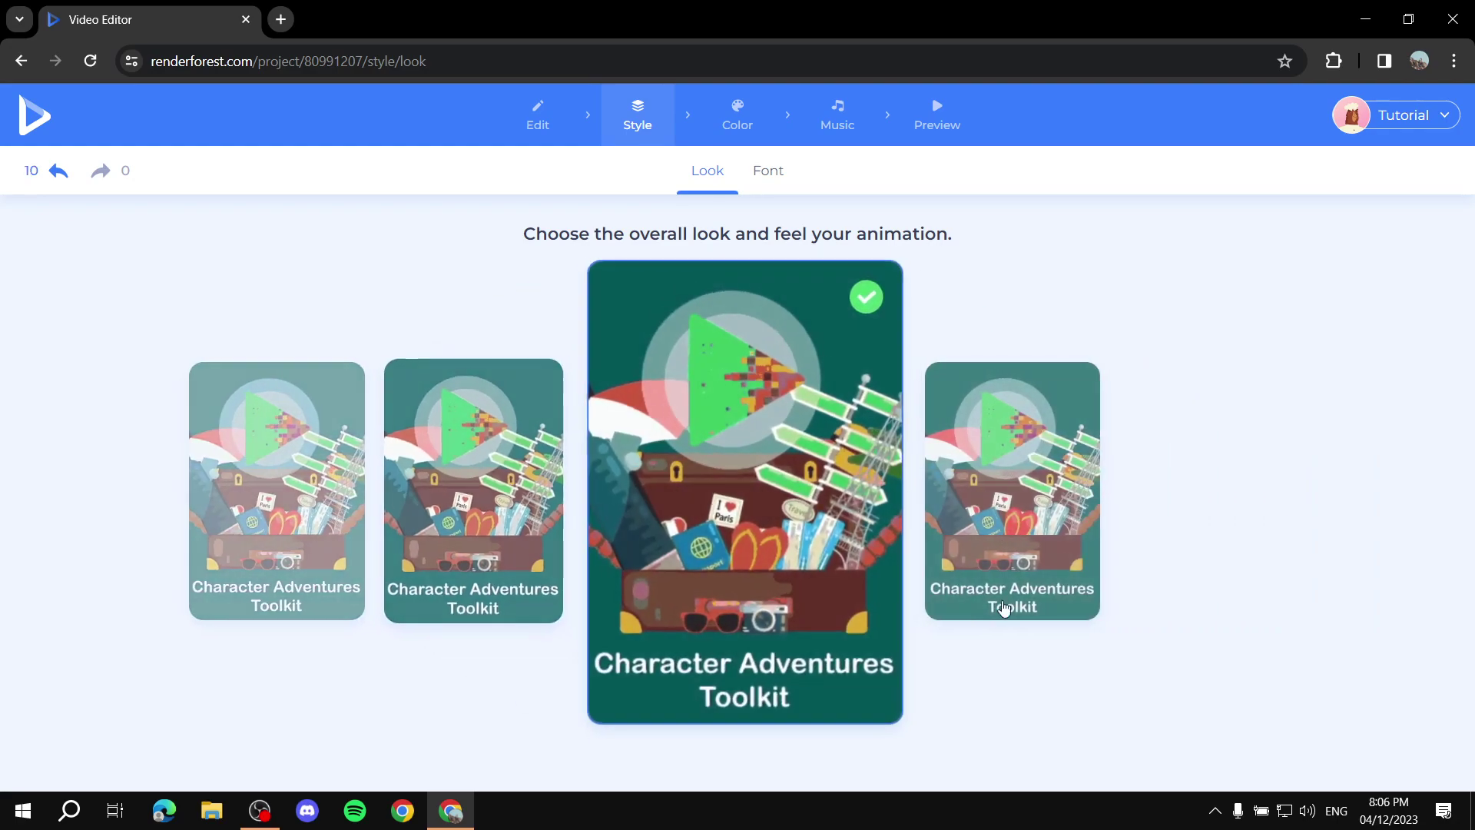
{"action": "left_click", "coordinate": [999, 491]}
{"action": "left_click", "coordinate": [77, 502]}
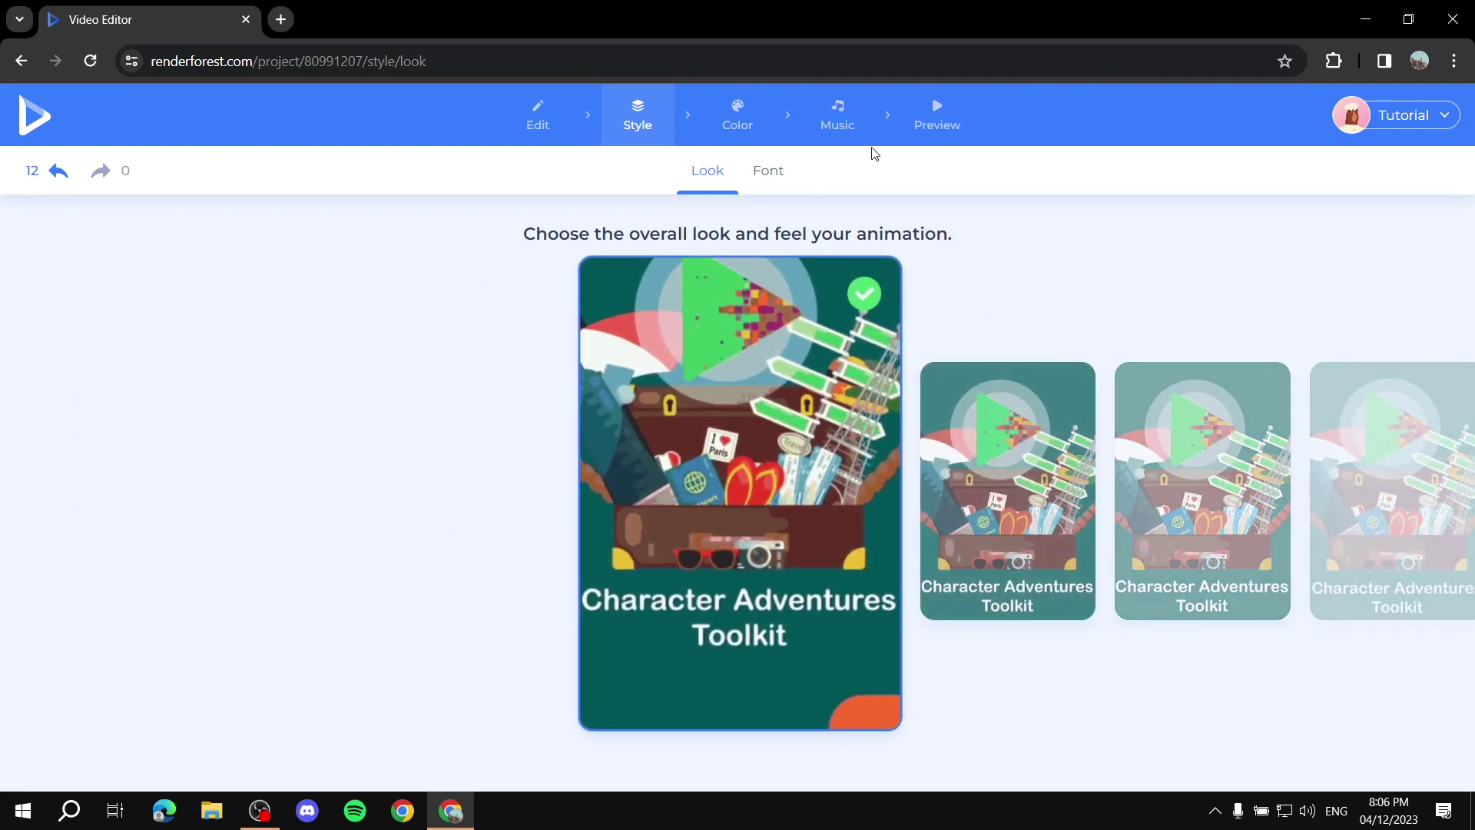
{"action": "left_click", "coordinate": [774, 168]}
{"action": "left_click", "coordinate": [707, 170]}
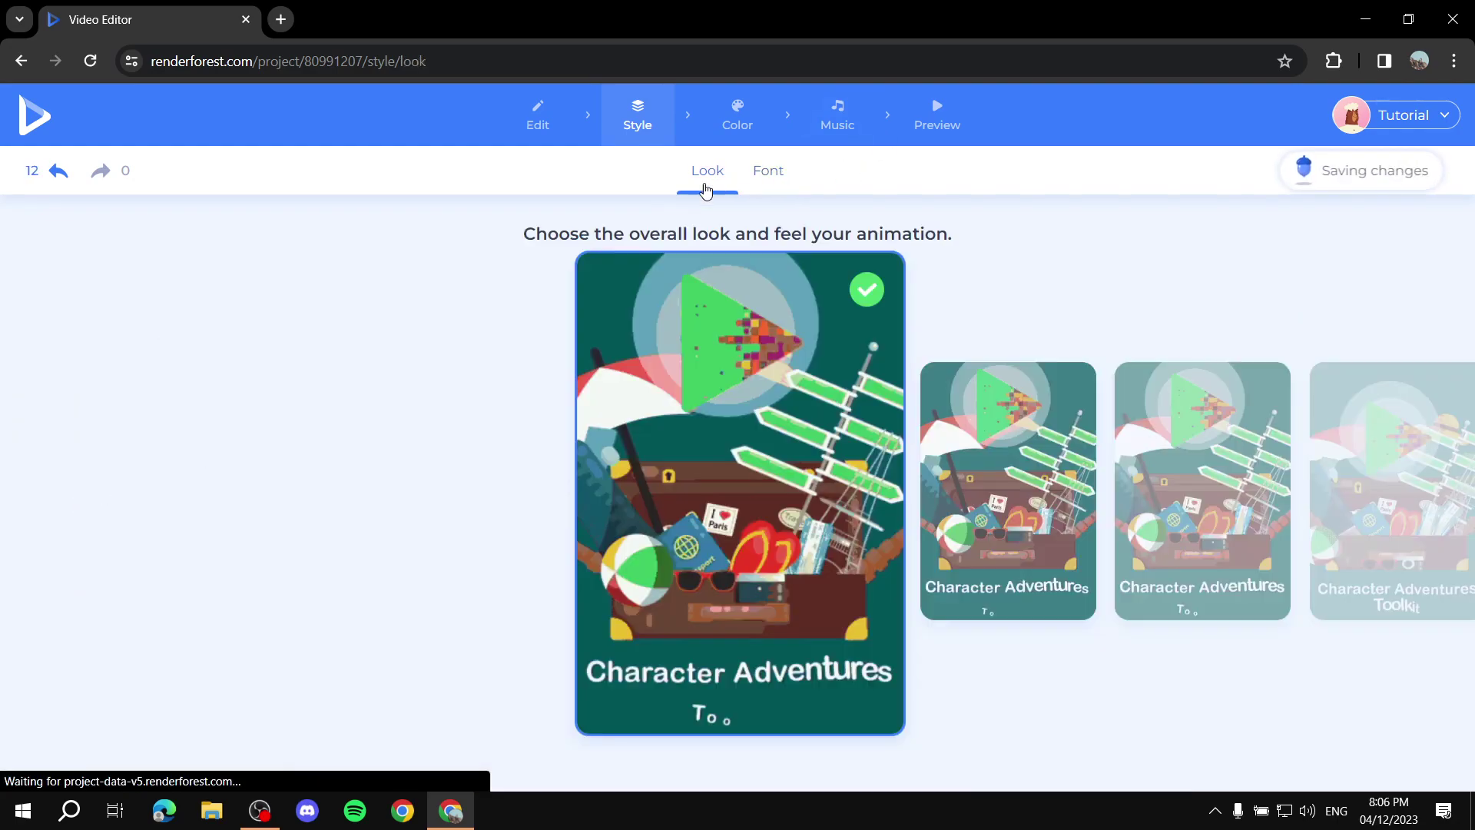
{"action": "left_click", "coordinate": [1014, 445]}
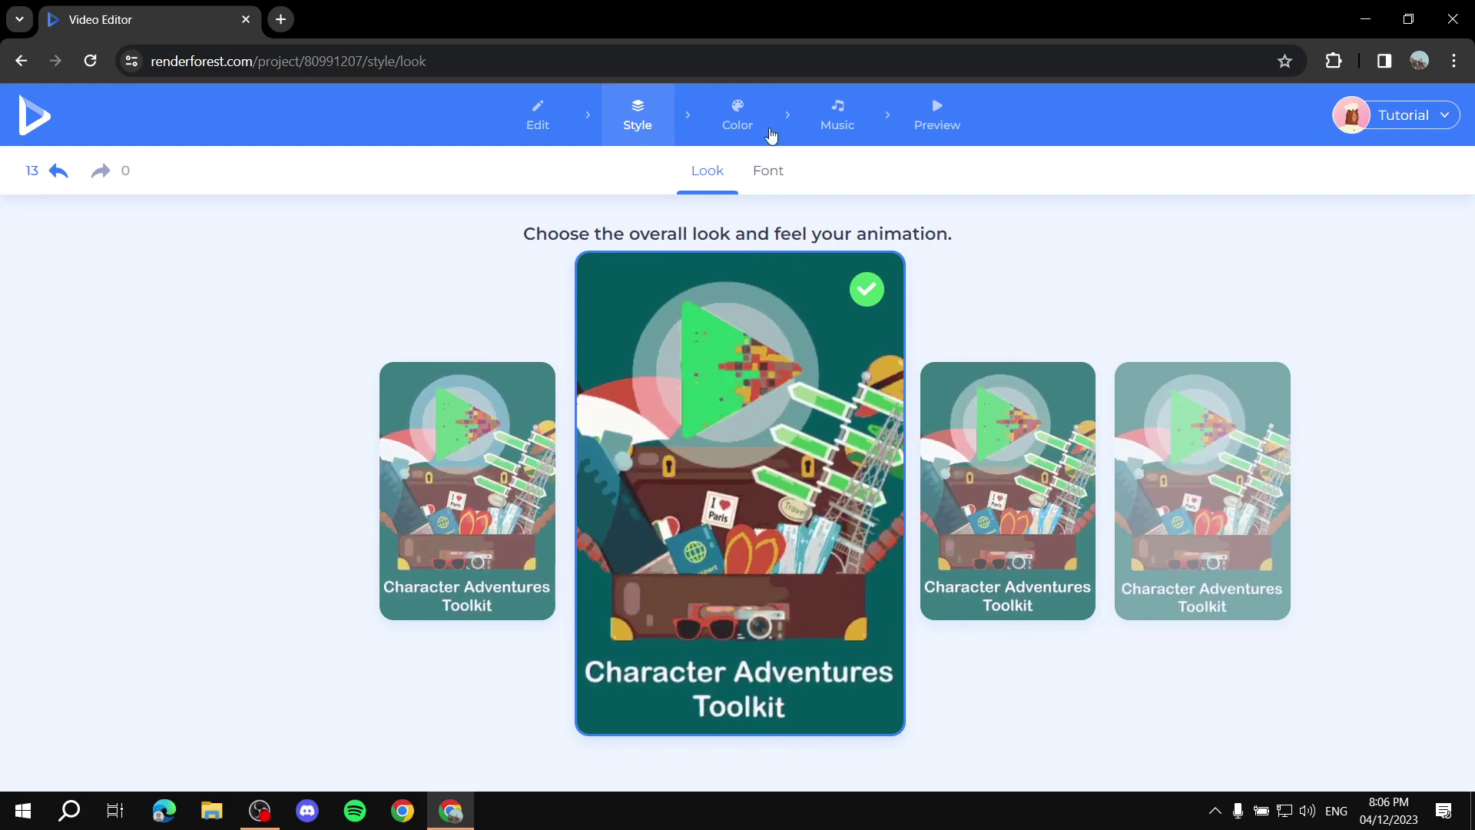
Step: Try several color presets for the video and select the dark green and yellow preset
{"action": "left_click", "coordinate": [738, 119]}
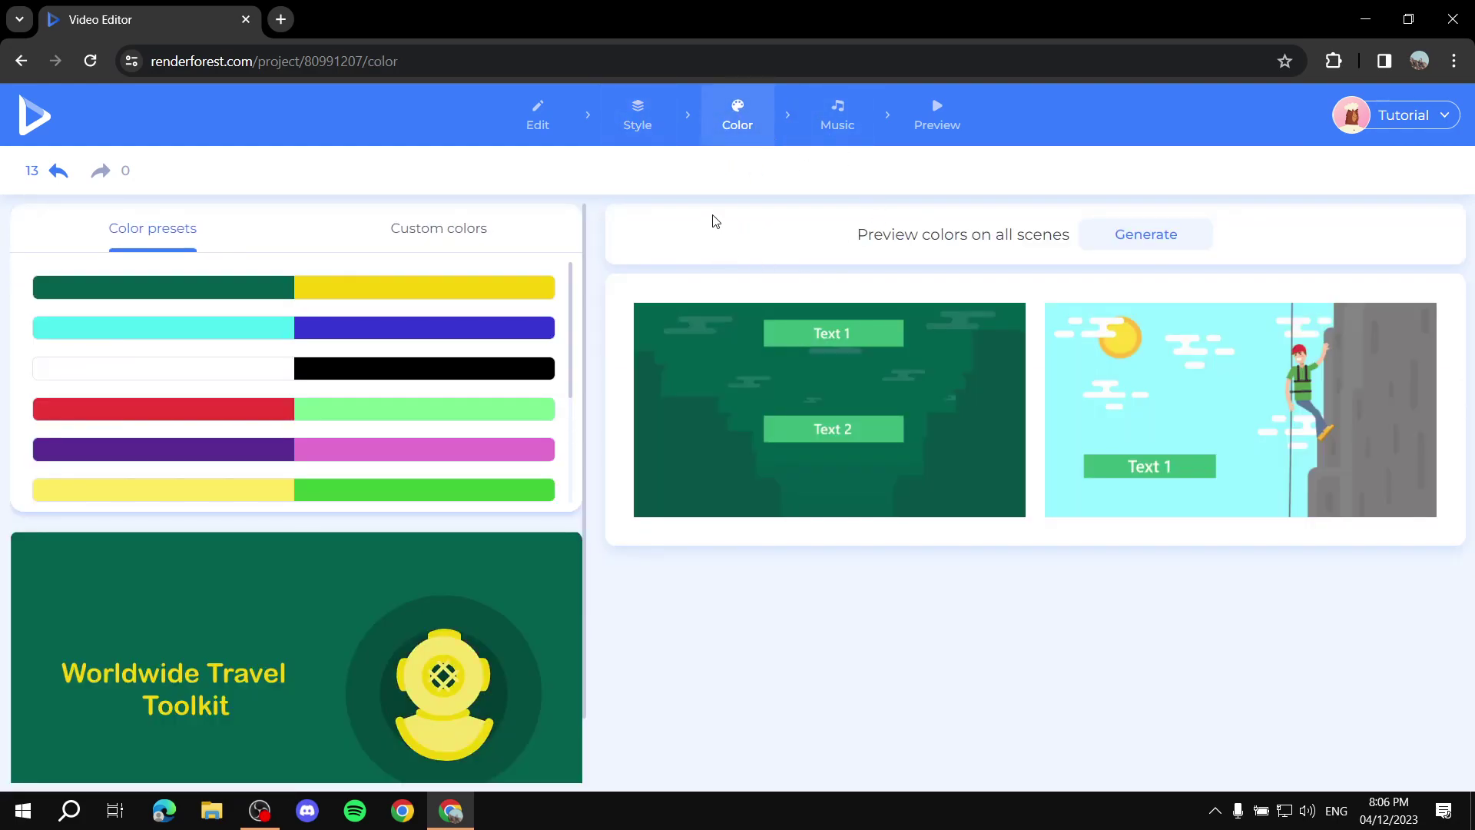
{"action": "left_click", "coordinate": [399, 330]}
{"action": "left_click", "coordinate": [390, 298]}
{"action": "left_click", "coordinate": [409, 369]}
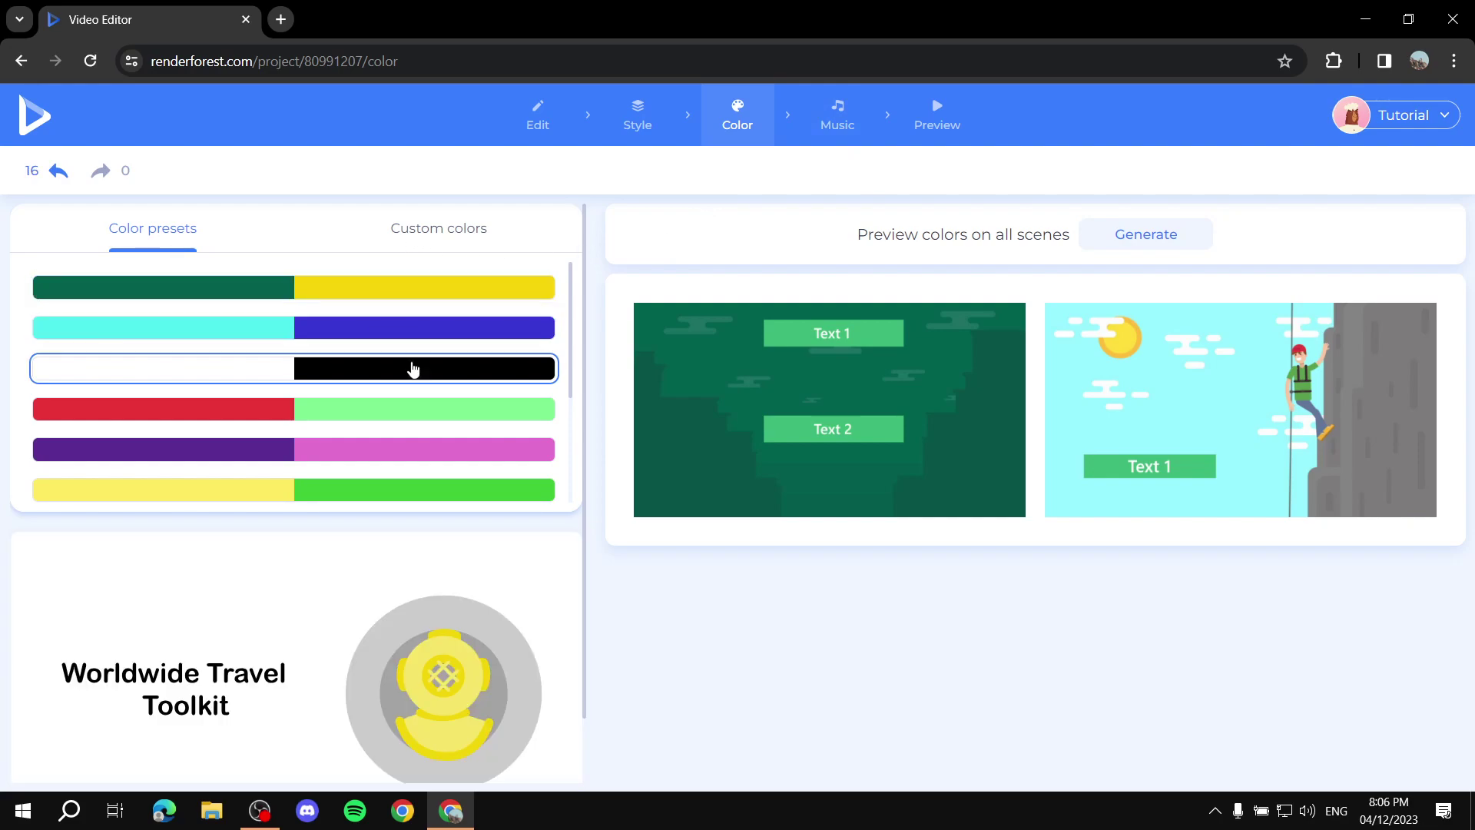
{"action": "scroll", "coordinate": [408, 376], "scroll_direction": "down", "scroll_amount": 2}
{"action": "left_click", "coordinate": [357, 318]}
{"action": "left_click", "coordinate": [381, 350]}
{"action": "left_click", "coordinate": [390, 388]}
{"action": "scroll", "coordinate": [394, 396], "scroll_direction": "down", "scroll_amount": 1}
{"action": "left_click", "coordinate": [395, 404]}
{"action": "left_click", "coordinate": [385, 355]}
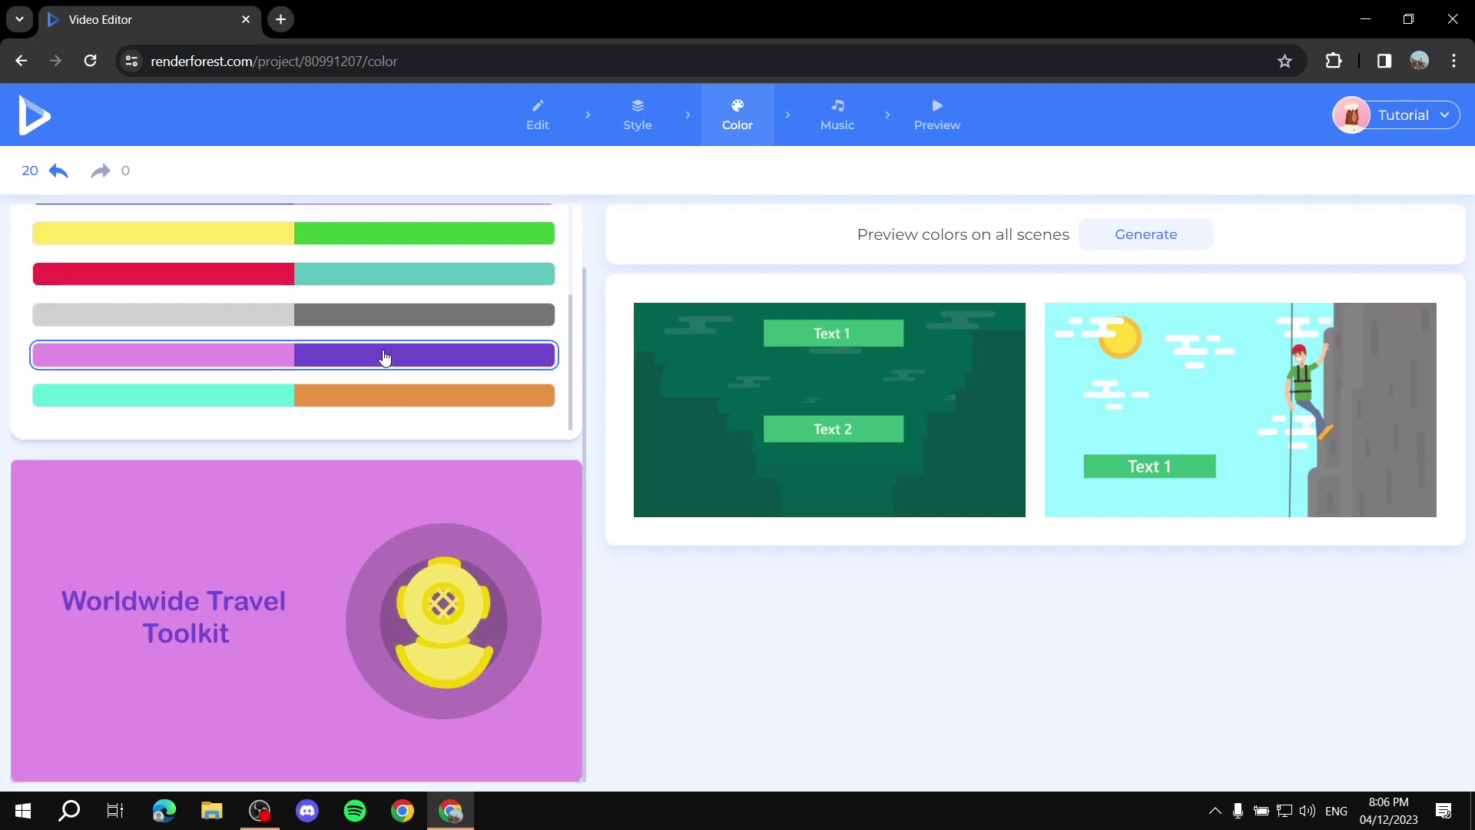
{"action": "scroll", "coordinate": [389, 352], "scroll_direction": "up", "scroll_amount": 2}
{"action": "left_click", "coordinate": [322, 222]}
{"action": "scroll", "coordinate": [370, 383], "scroll_direction": "up", "scroll_amount": 1}
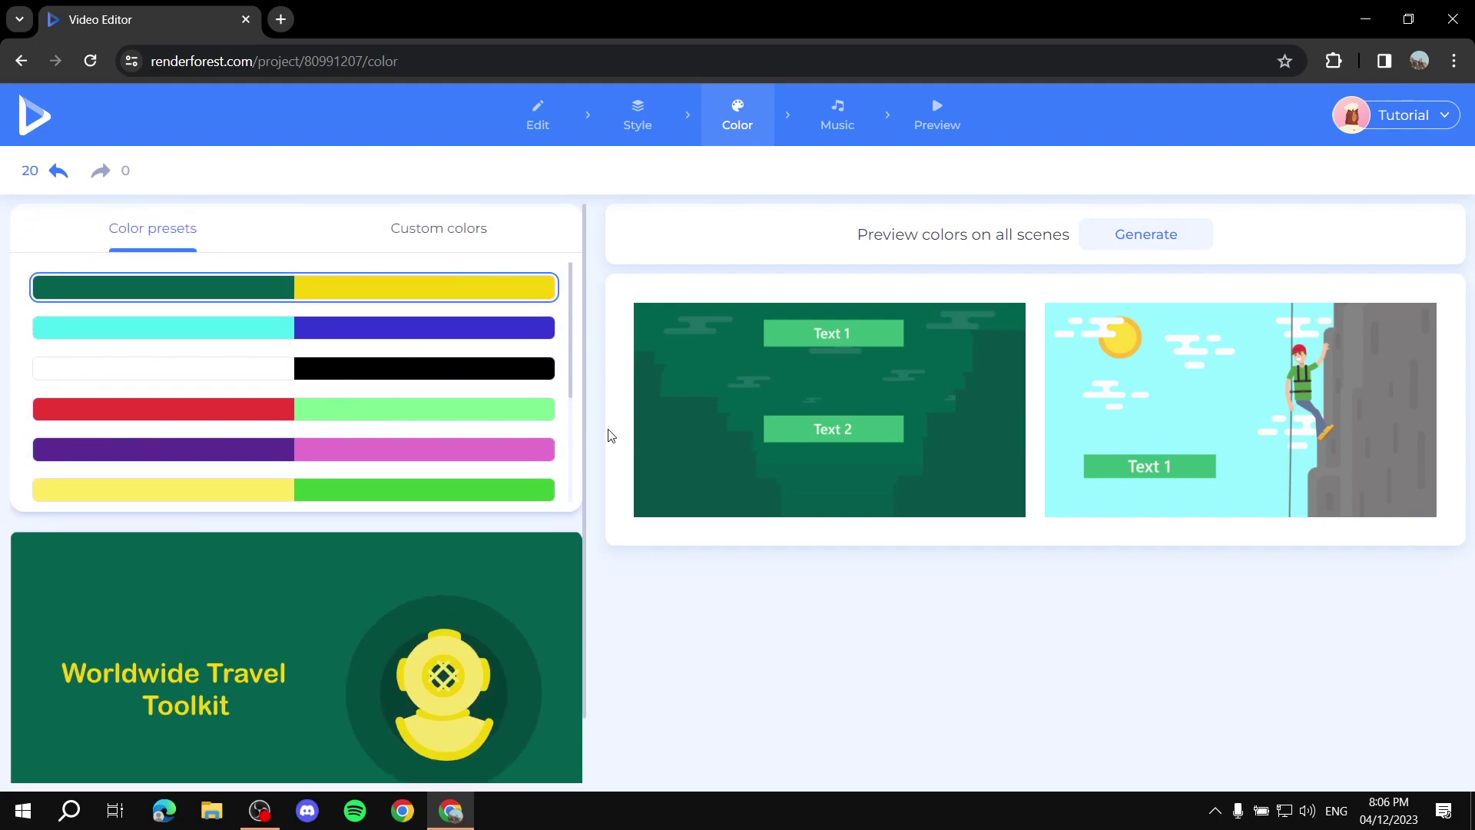
Step: Keep the dark green and yellow color preset and view the custom background and text color options
{"action": "left_click", "coordinate": [419, 343]}
{"action": "left_click", "coordinate": [418, 298]}
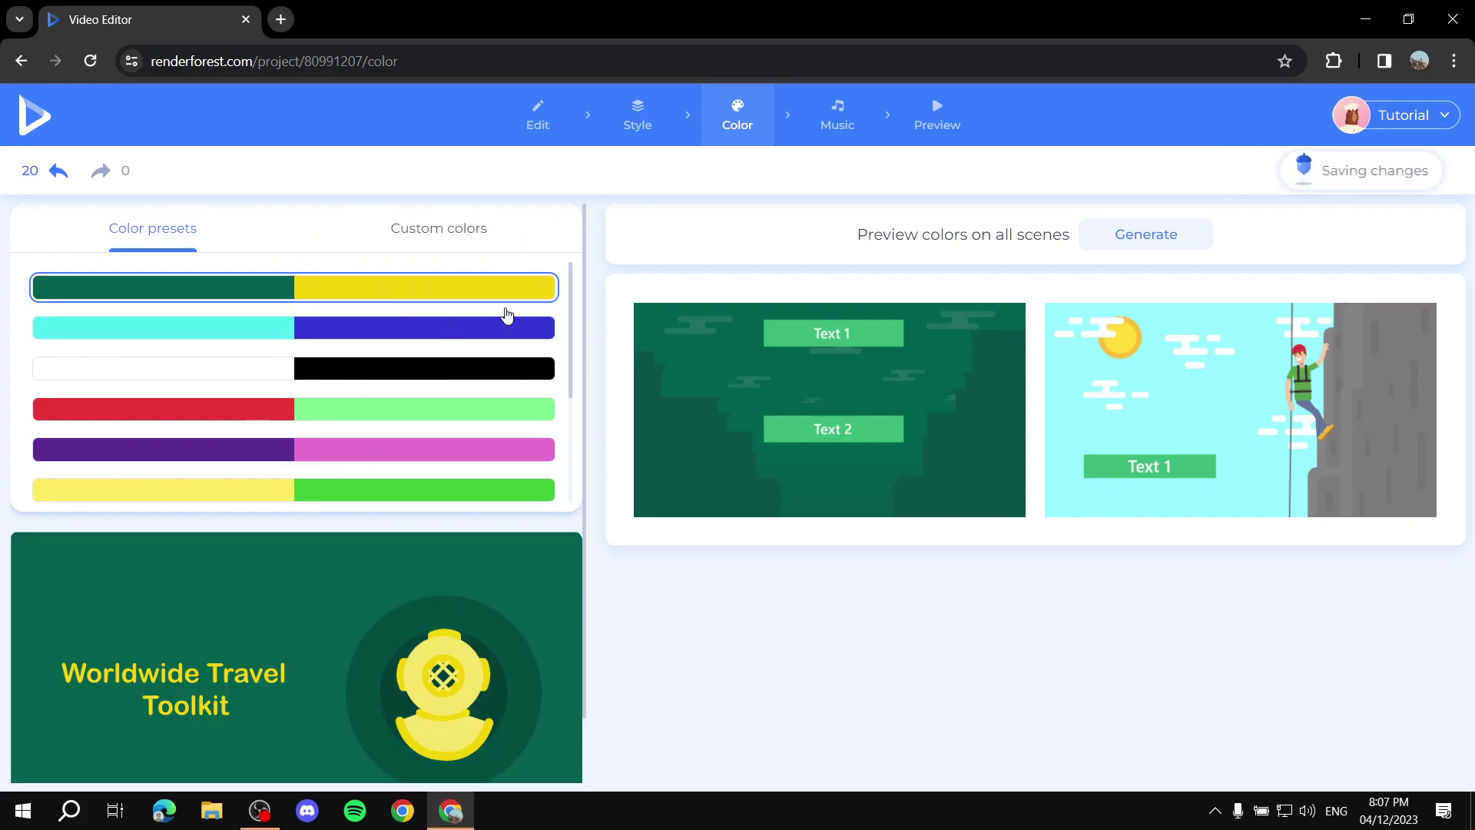
{"action": "left_click", "coordinate": [432, 224]}
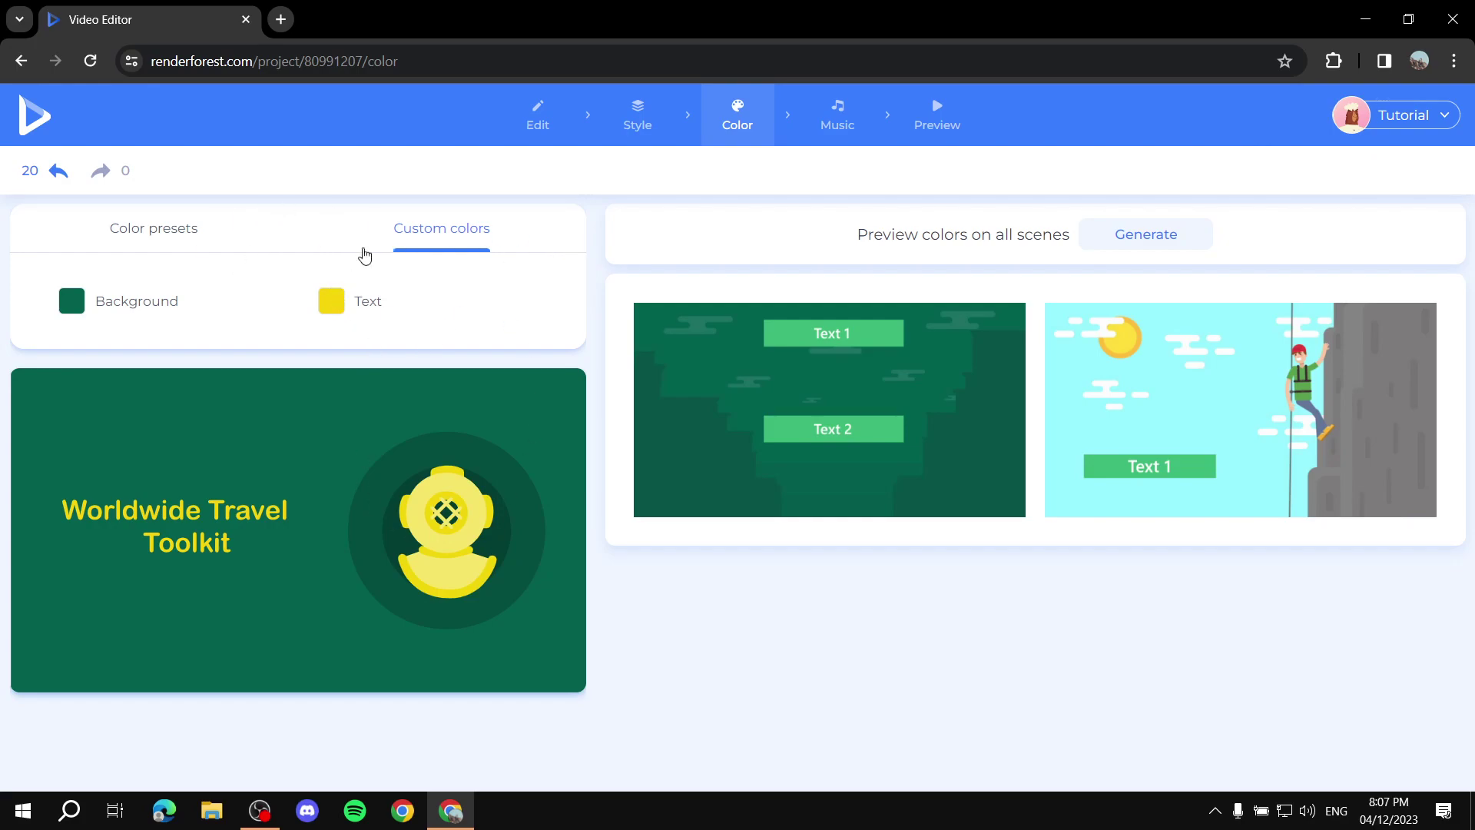
{"action": "left_click", "coordinate": [143, 237]}
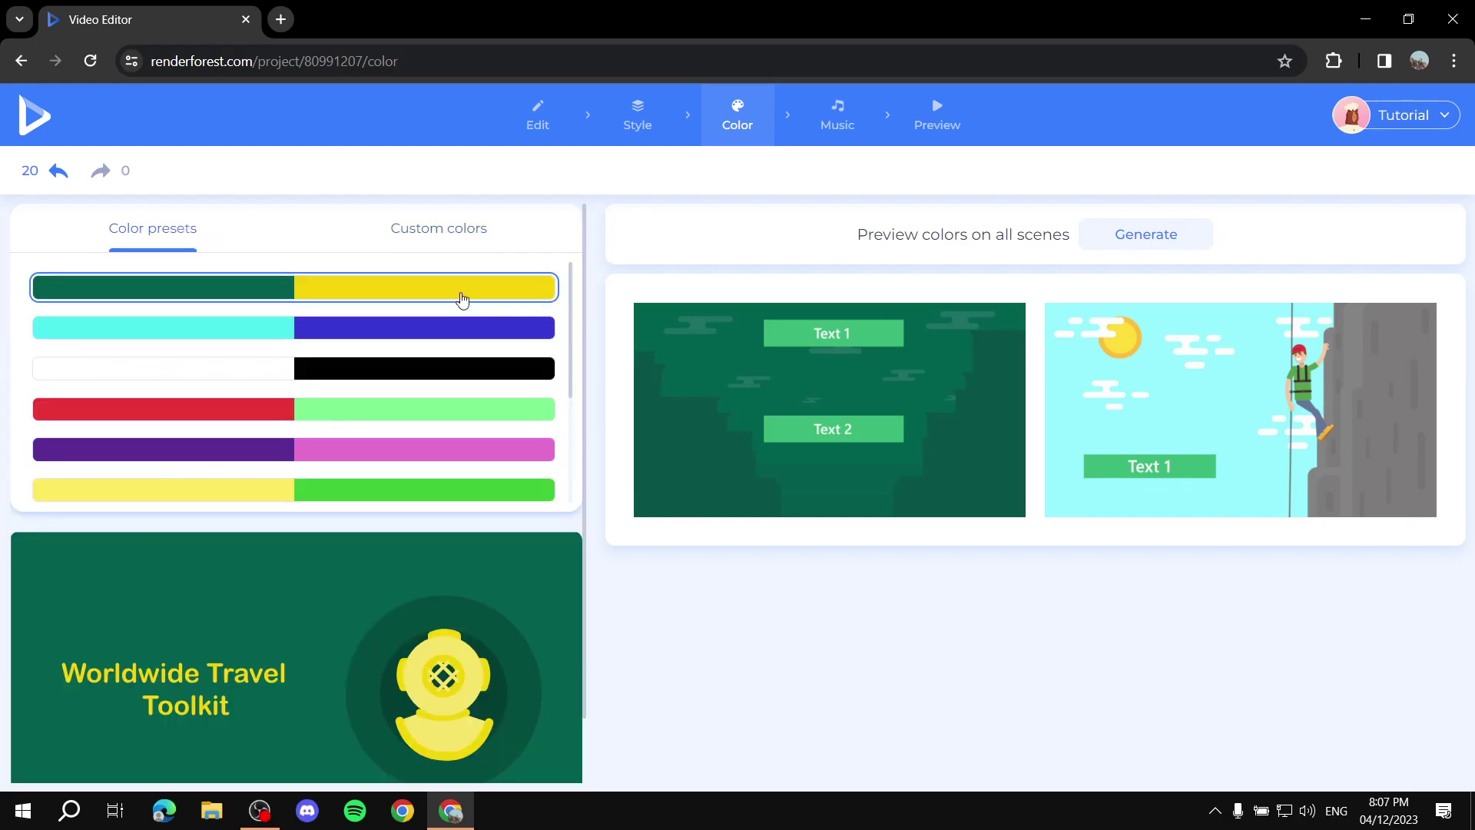
Step: View the music library categories and the uploaded music in the Music stage, and advance to the Preview stage
{"action": "left_click", "coordinate": [837, 115]}
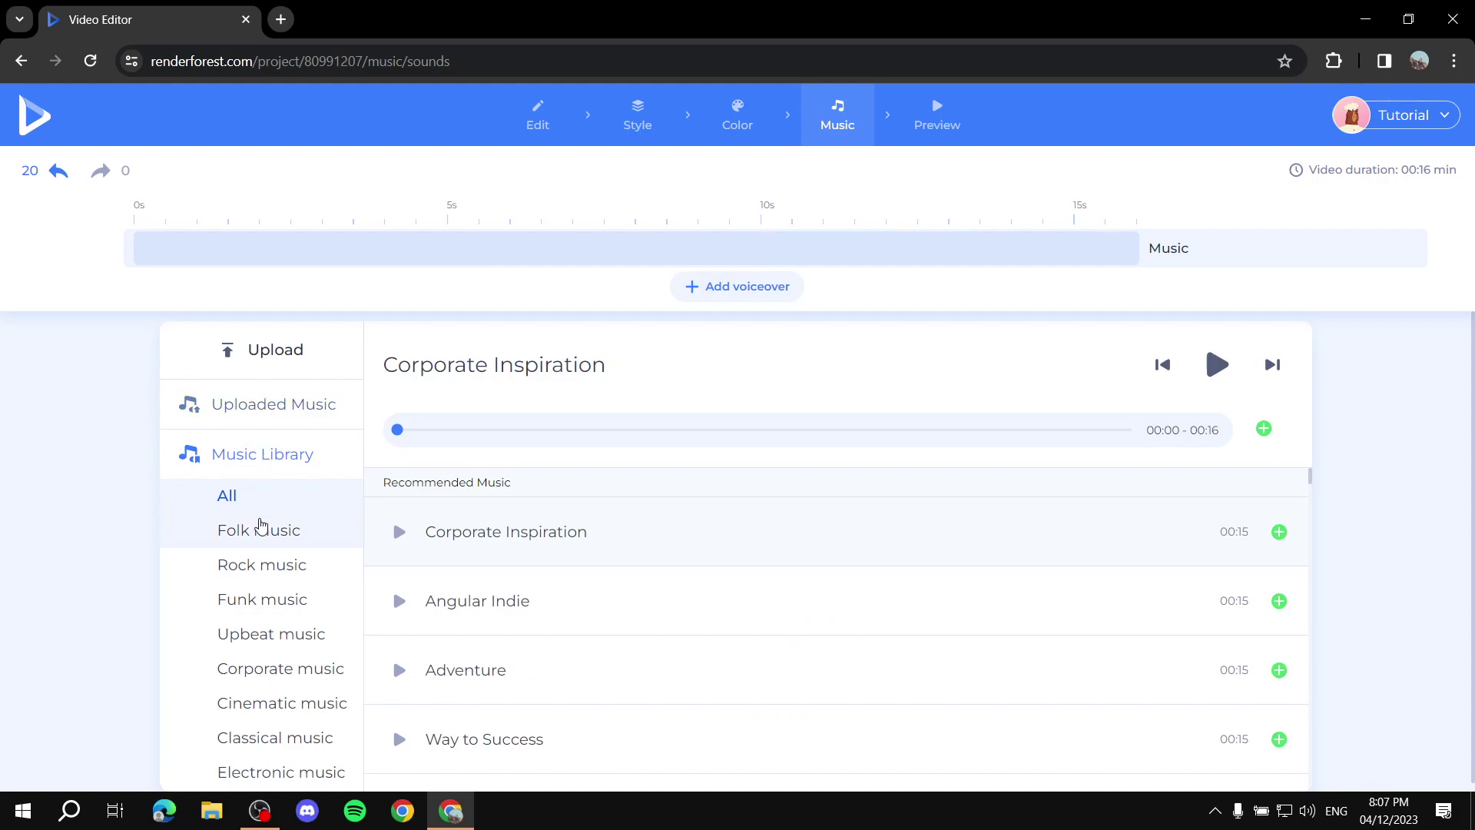
{"action": "scroll", "coordinate": [264, 542], "scroll_direction": "down", "scroll_amount": 1}
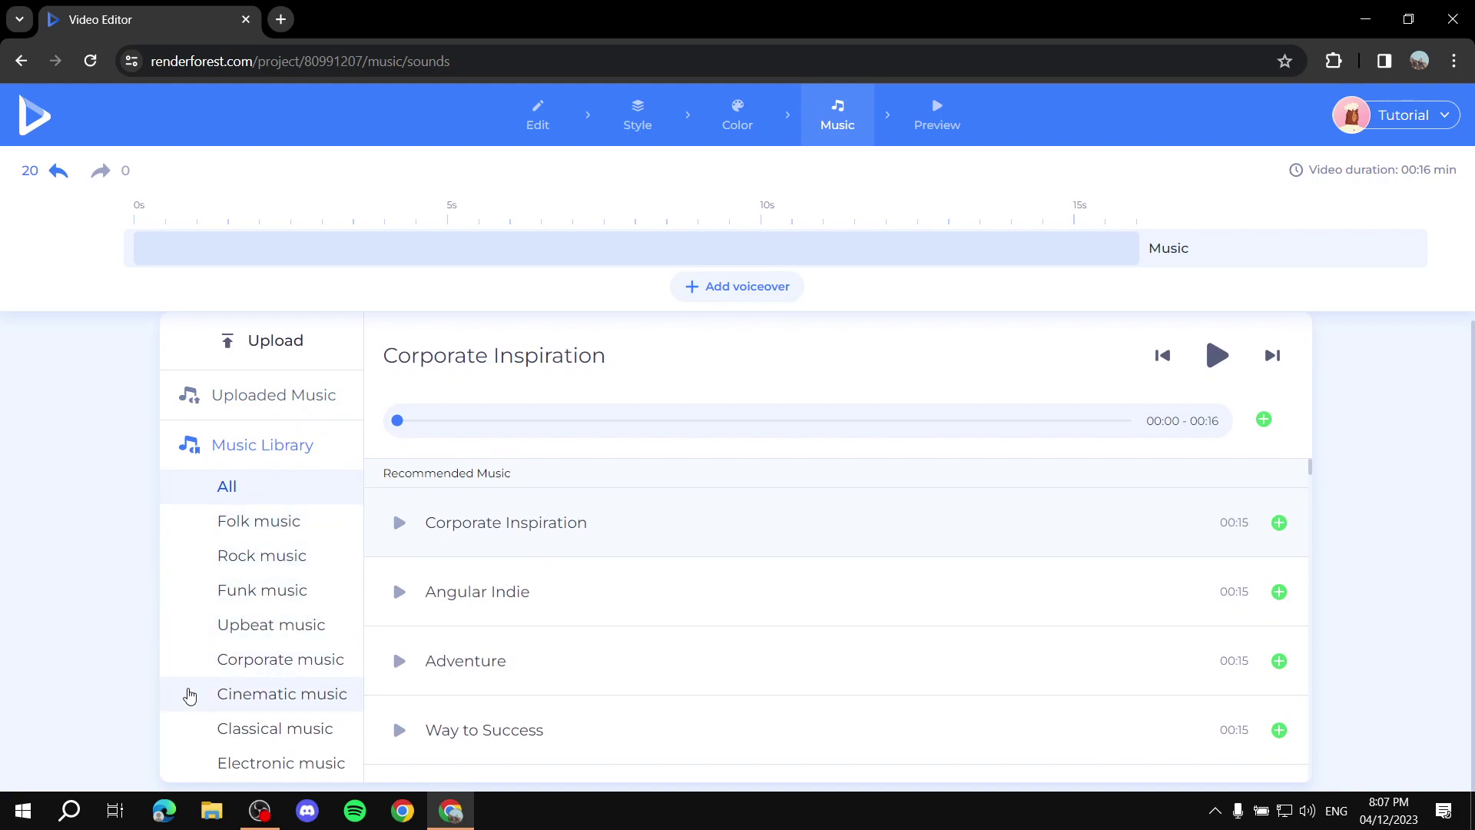
{"action": "left_click", "coordinate": [270, 399]}
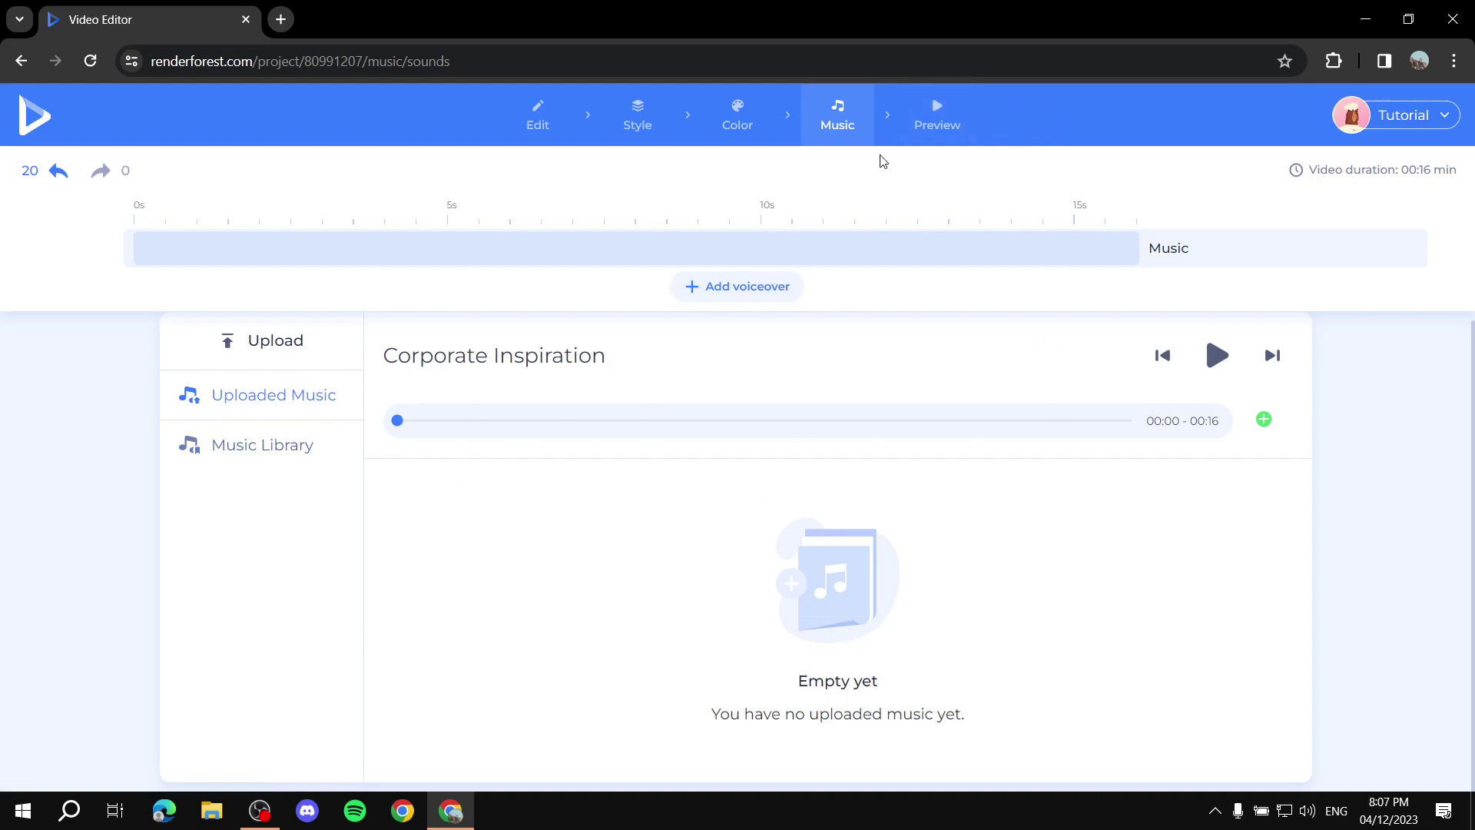
{"action": "left_click", "coordinate": [939, 113]}
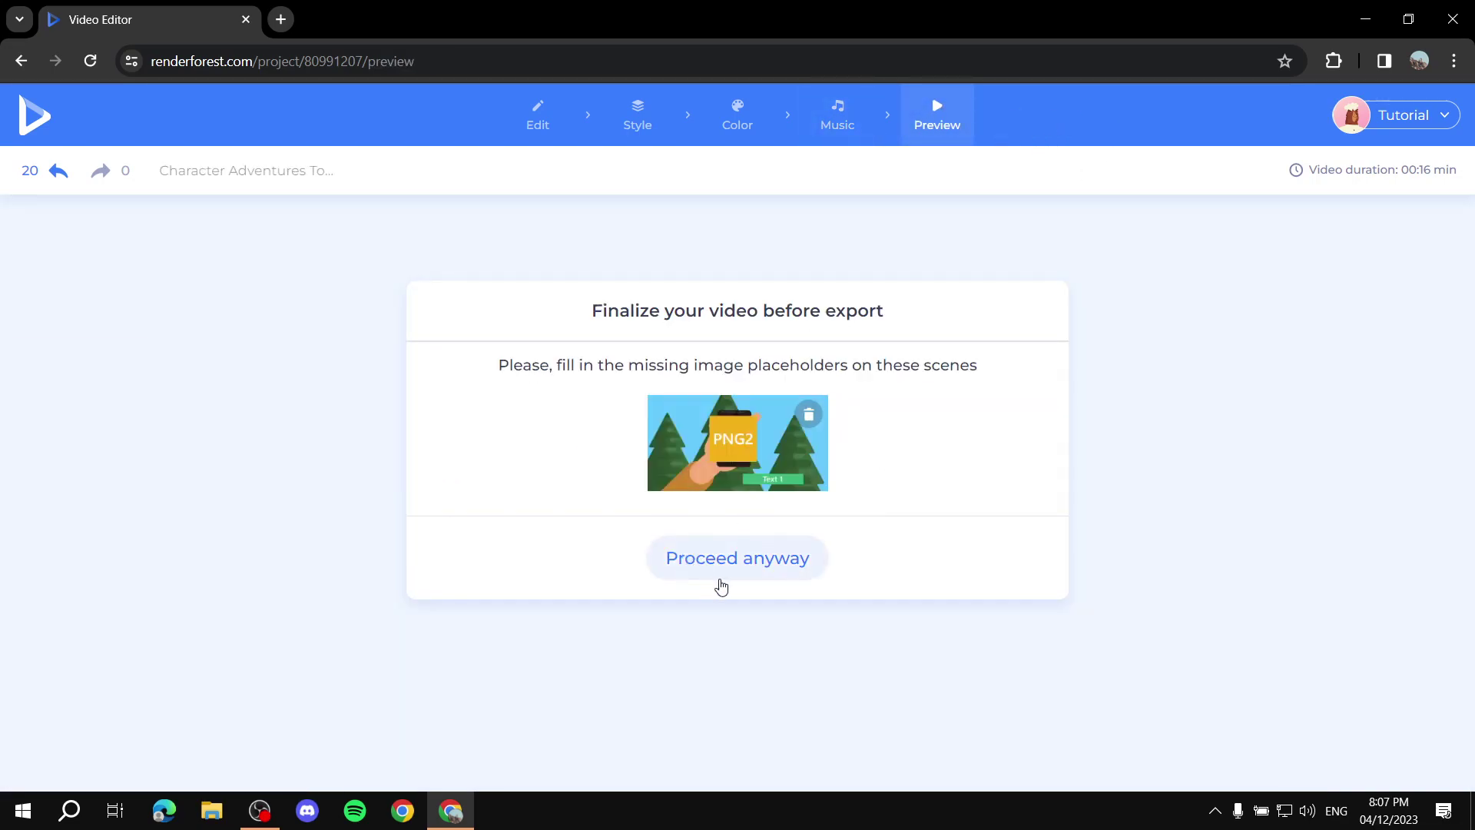
Step: Leave the video editor, open Renderforest's online logo maker page and look over its sample logo designs
{"action": "left_click", "coordinate": [27, 146]}
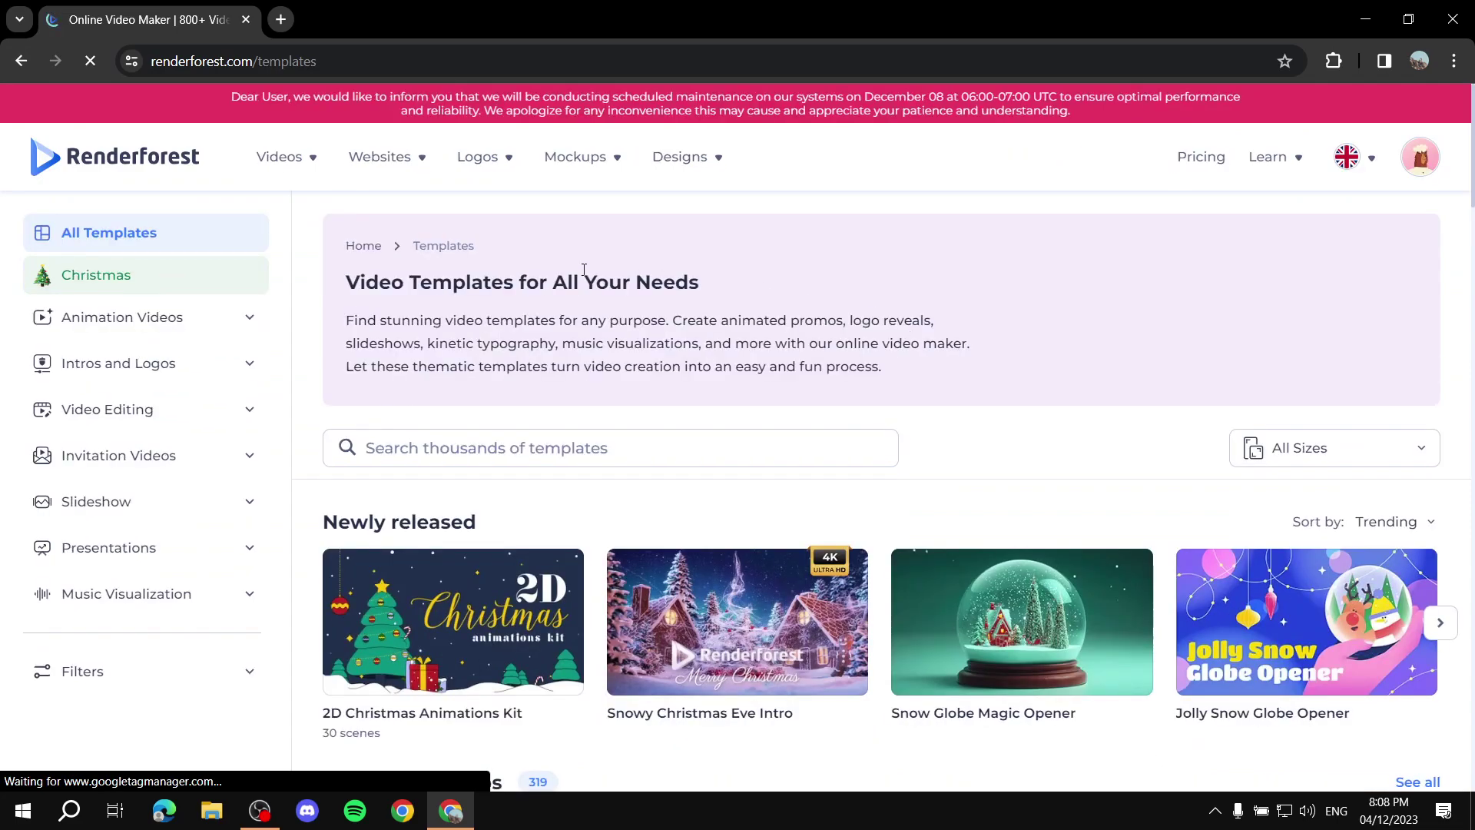
{"action": "mouse_move", "coordinate": [481, 156]}
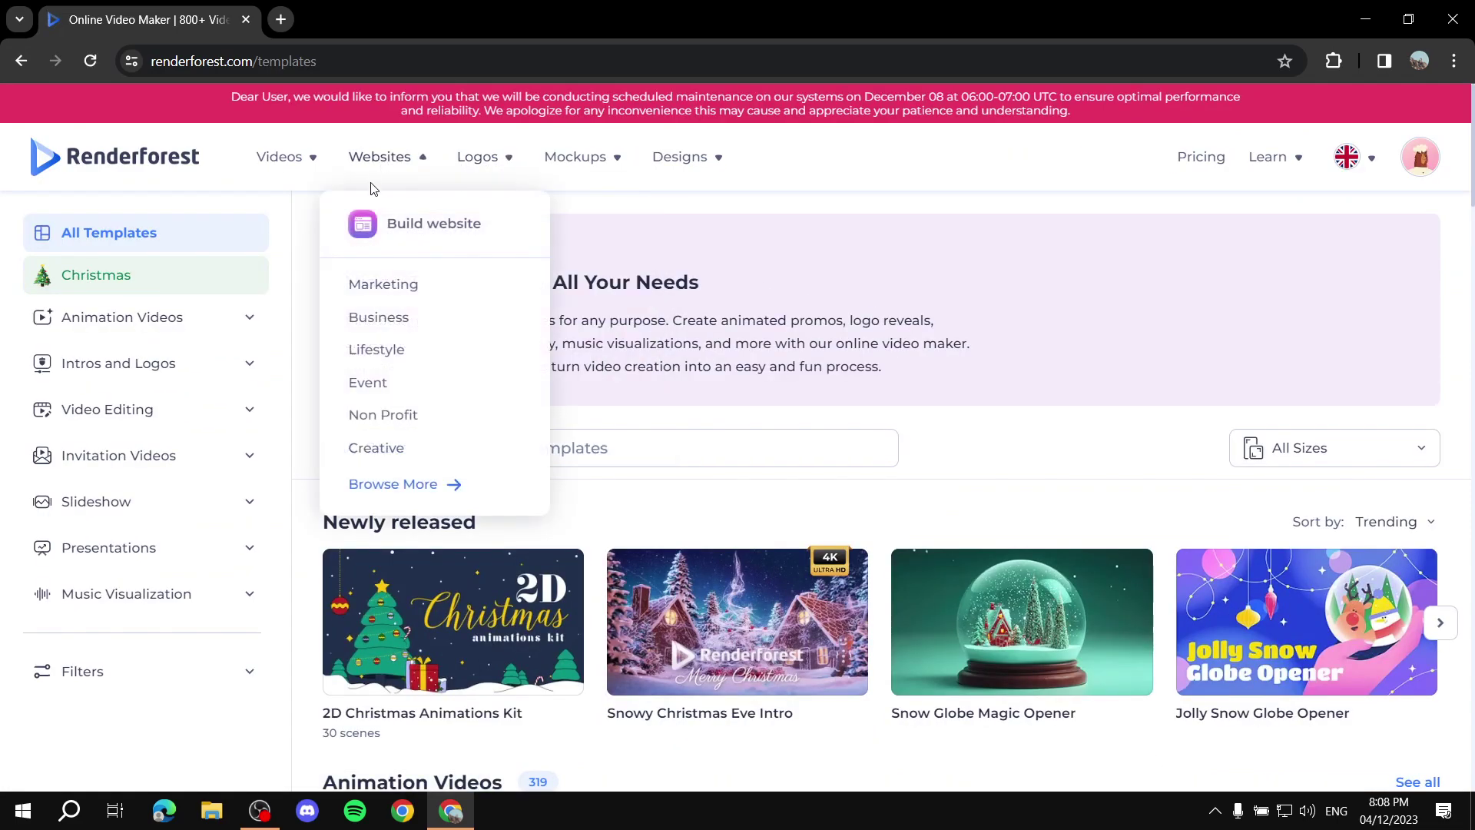
{"action": "left_click", "coordinate": [476, 220]}
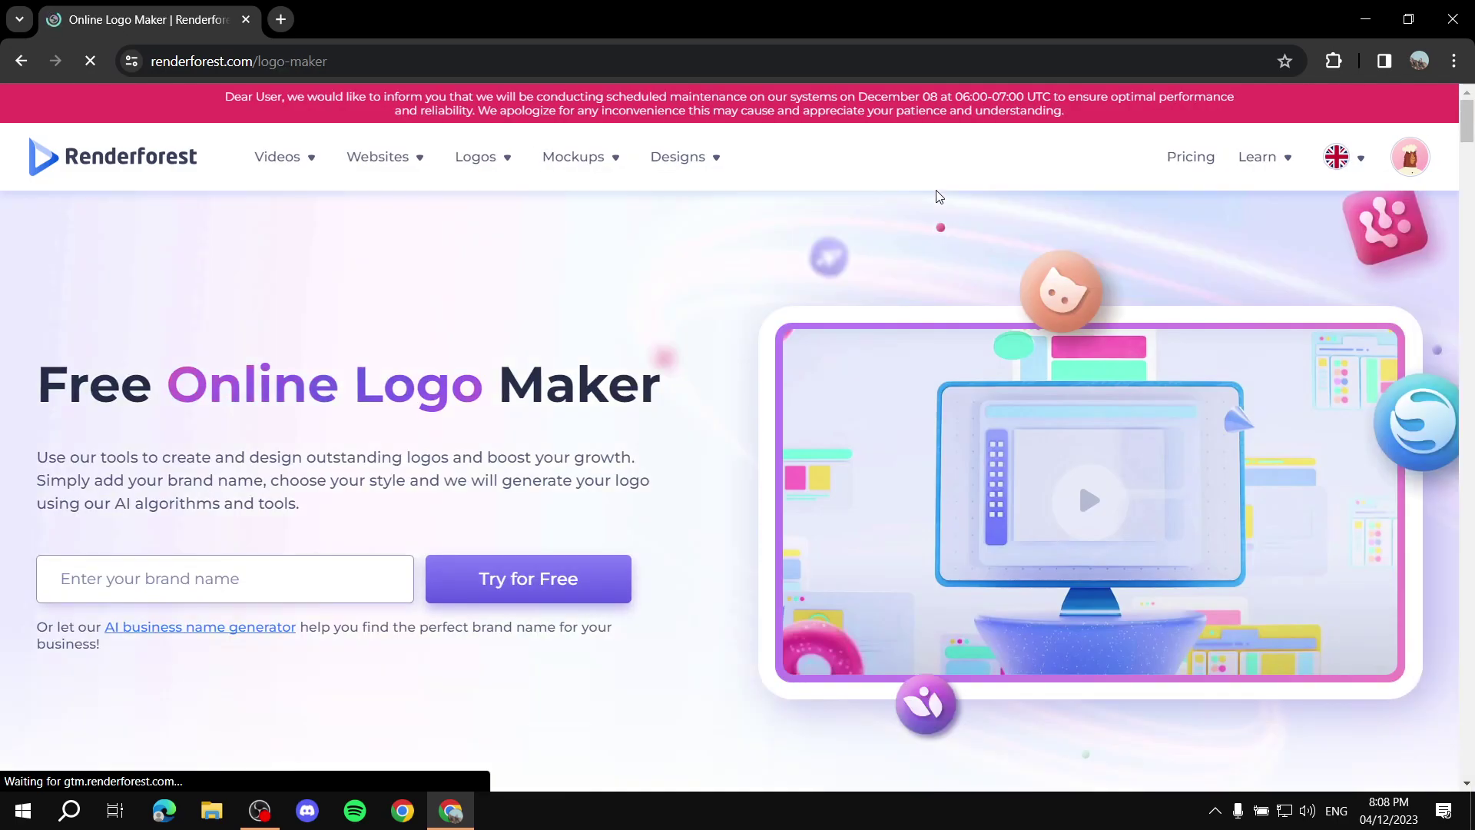
{"action": "scroll", "coordinate": [701, 407], "scroll_direction": "down", "scroll_amount": 7}
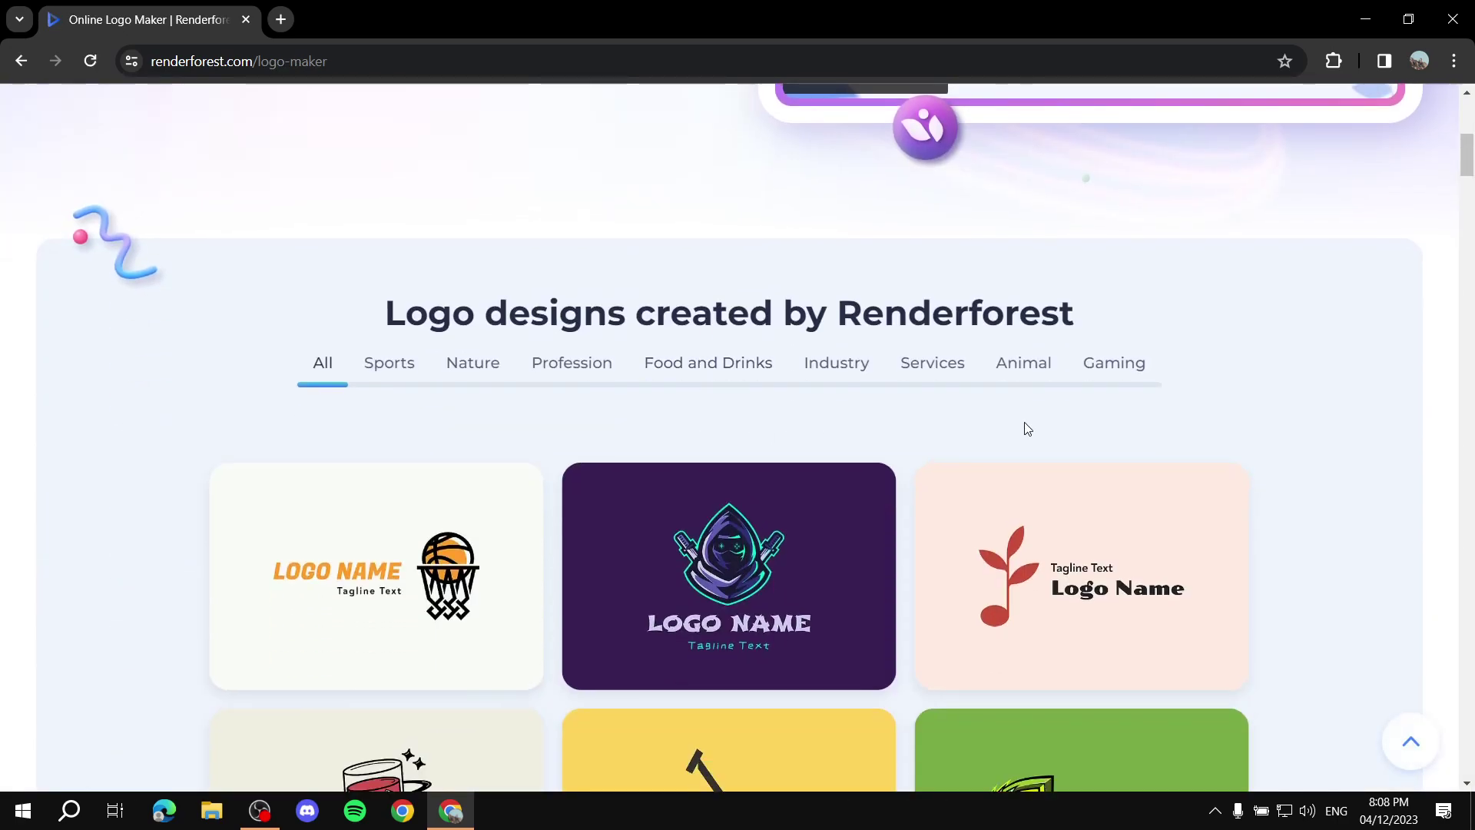
{"action": "scroll", "coordinate": [1372, 423], "scroll_direction": "up", "scroll_amount": 7}
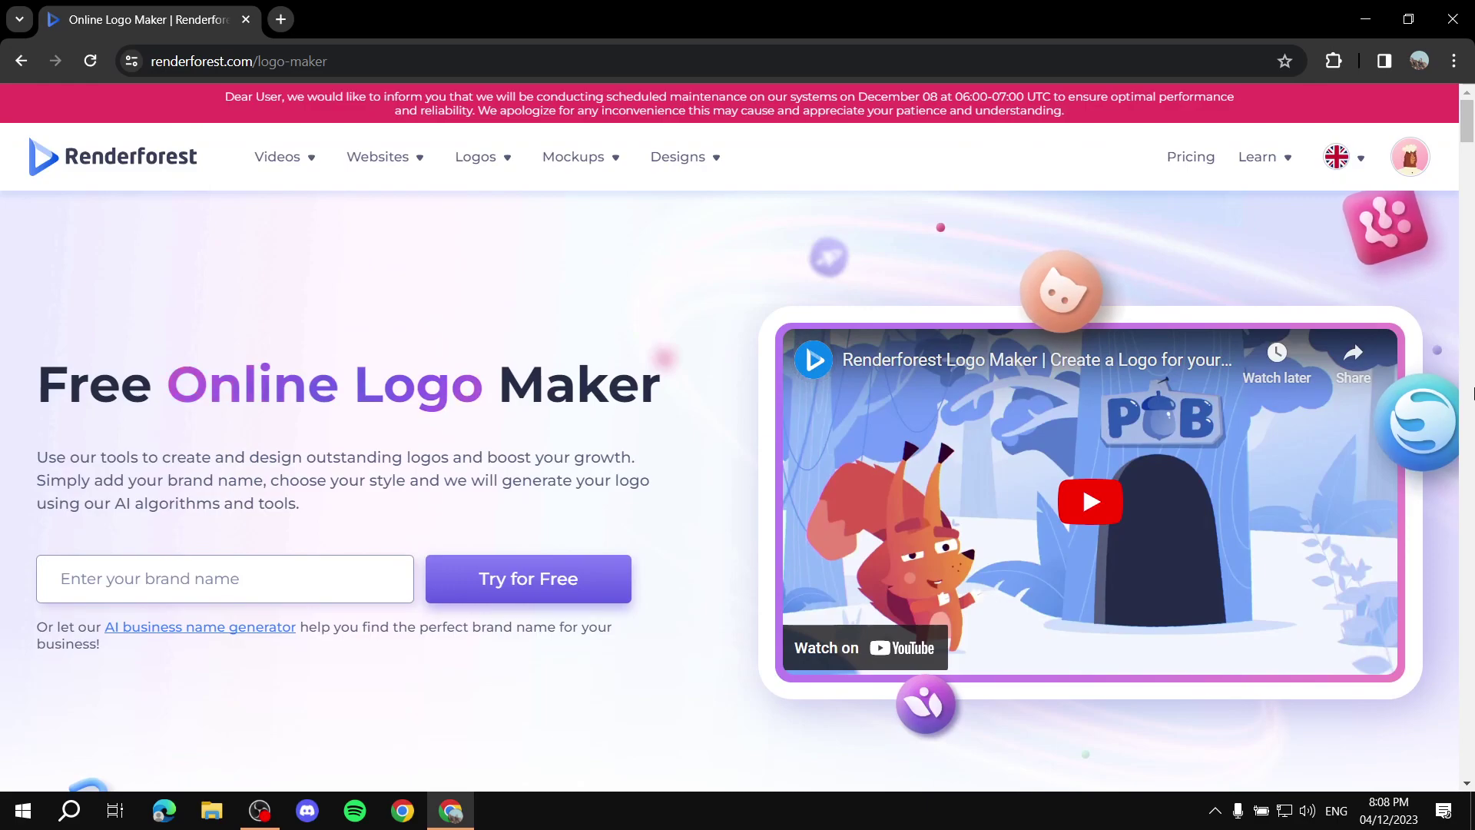